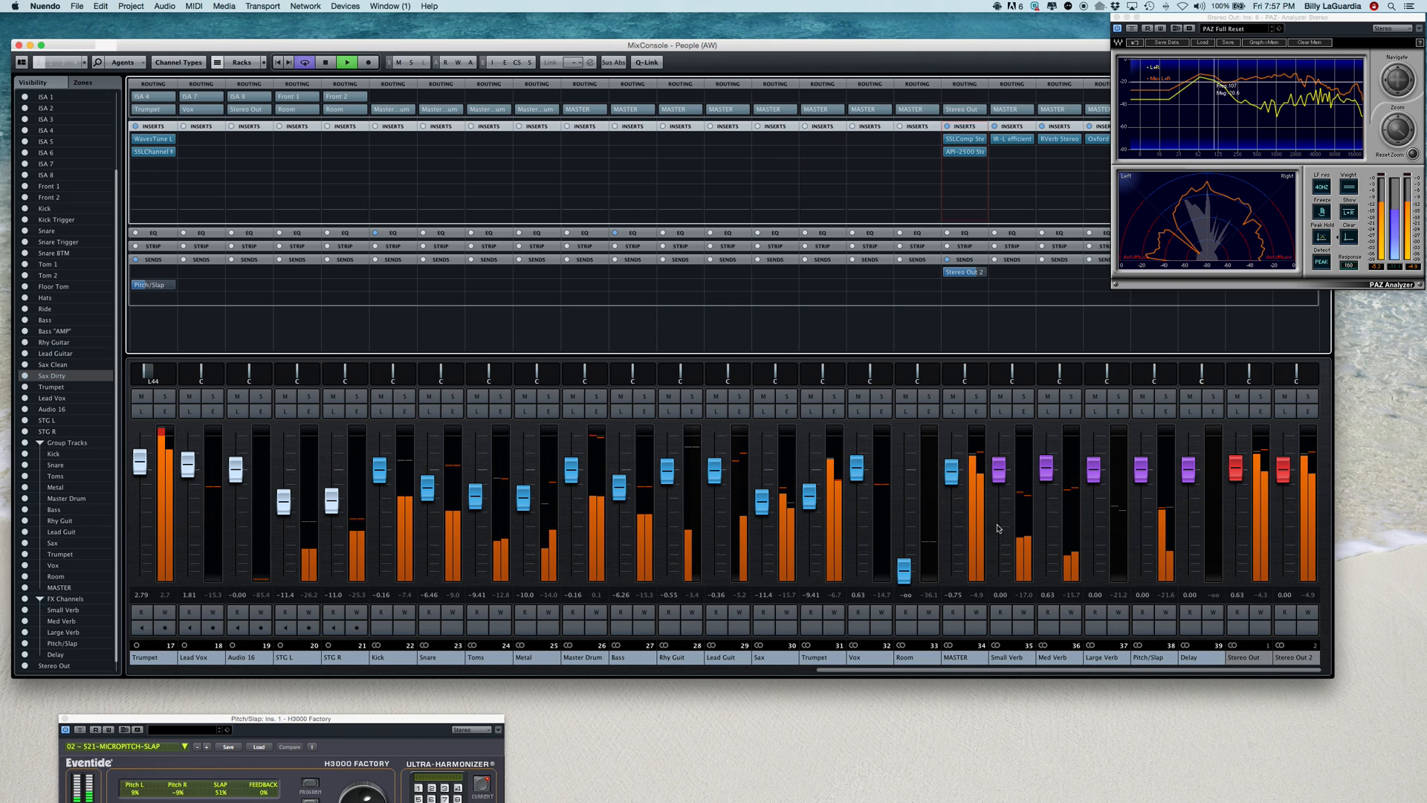
Lower the Pitch/Slap channel fader to -10.0 dB, then solo the Lead Vox channel and stop playback
{"action": "left_click_drag", "start_coordinate": [1135, 464], "coordinate": [1141, 494]}
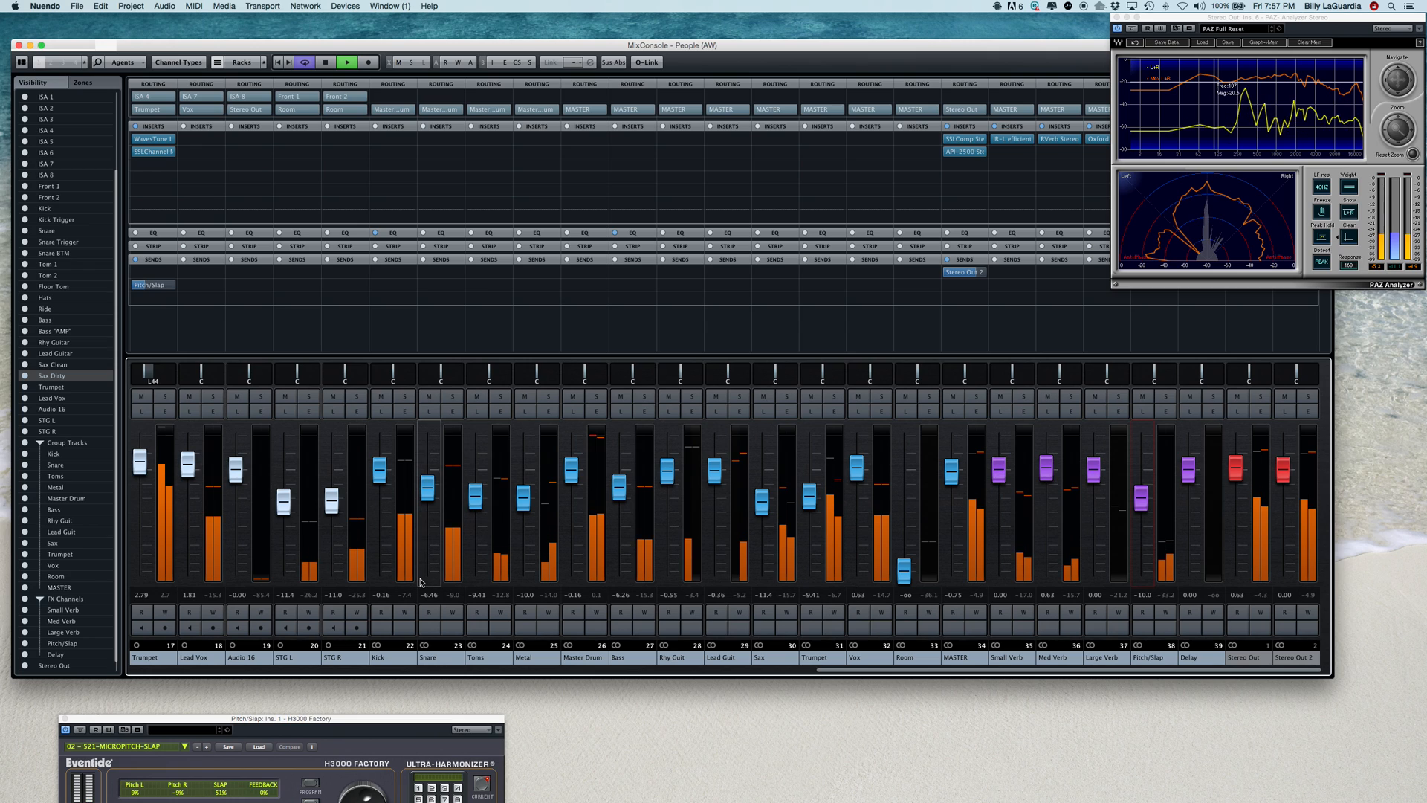
{"action": "scroll", "coordinate": [420, 582], "scroll_direction": "left", "scroll_amount": 3}
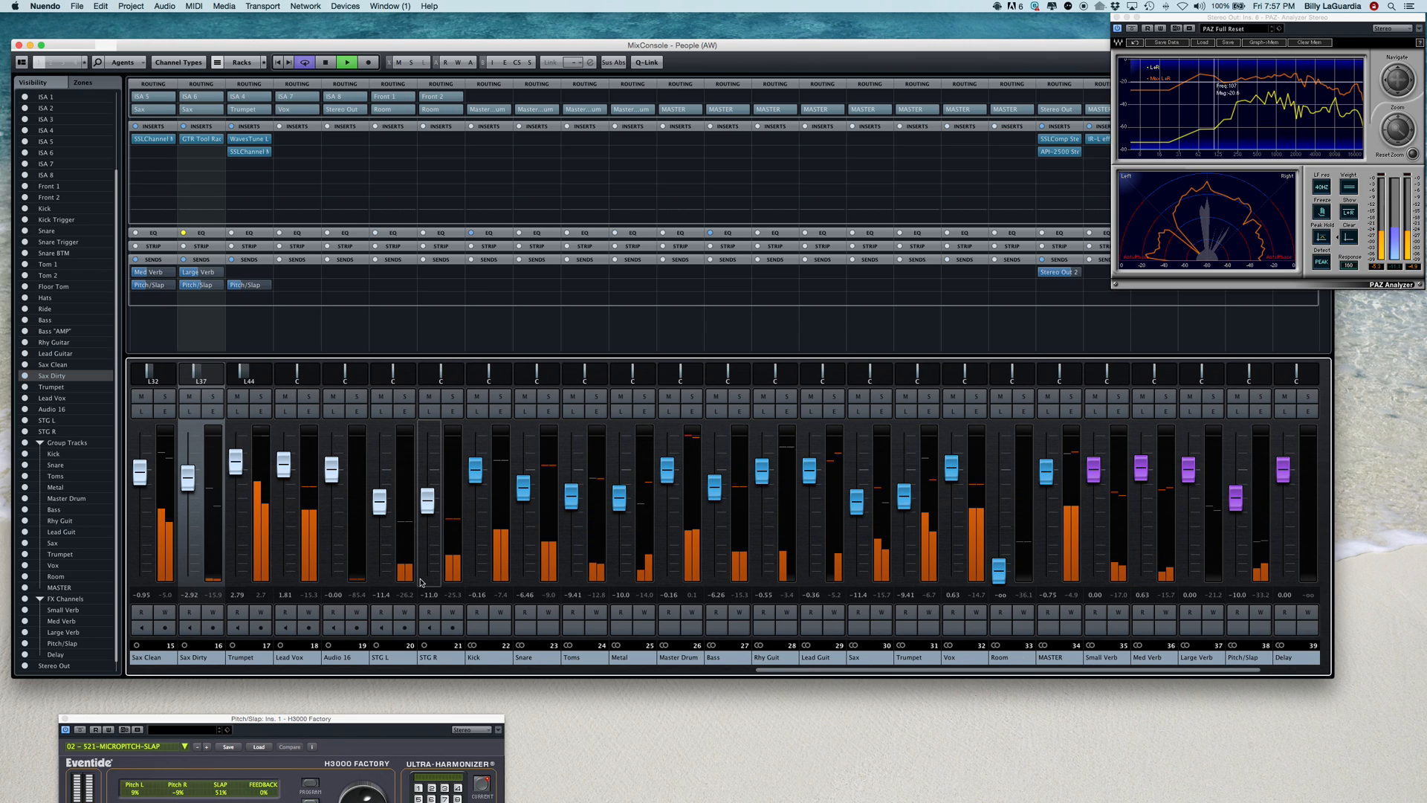
{"action": "left_click", "coordinate": [359, 395]}
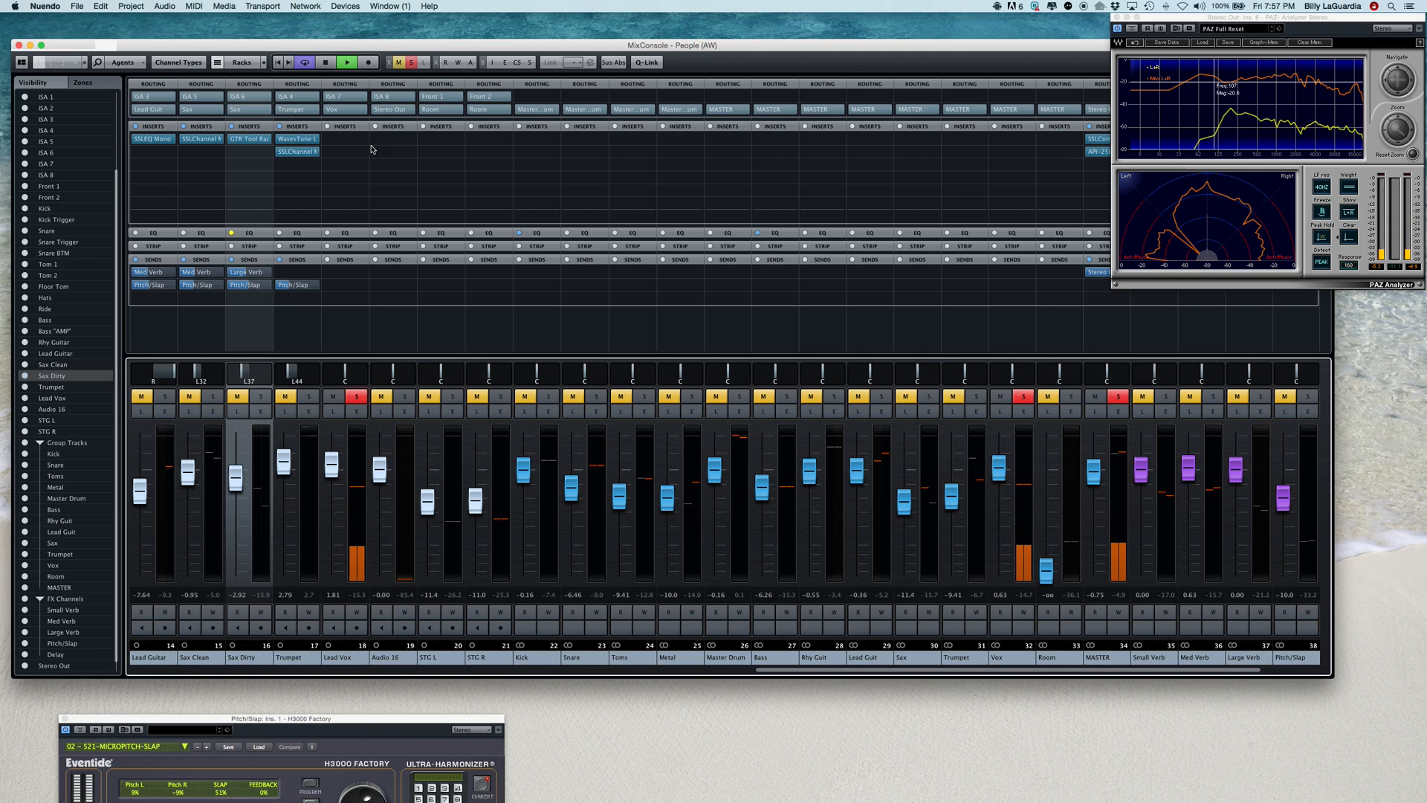
{"action": "key", "text": "space"}
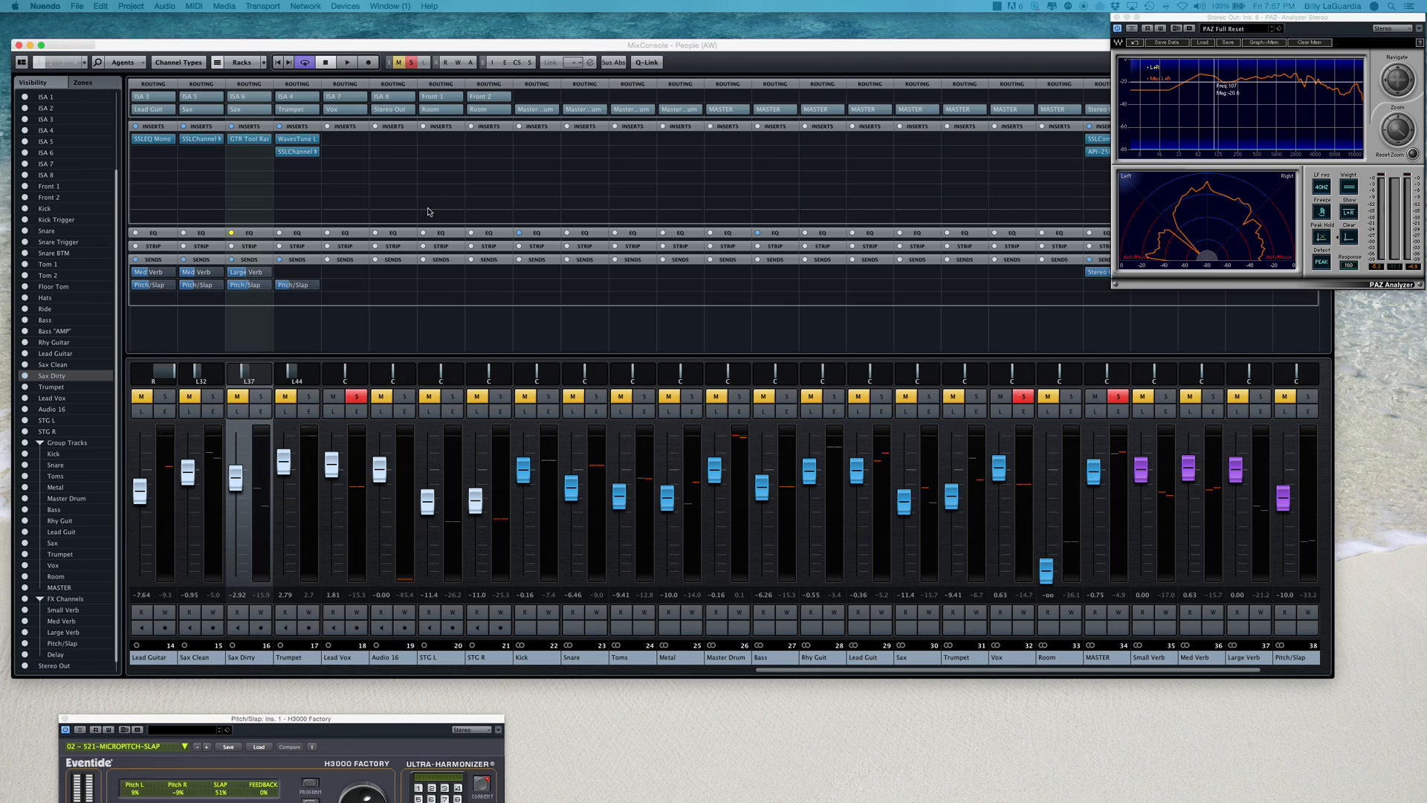
Insert SSLEQ Mono in the first insert slot of the Lead Vox channel and play the soloed vocal
{"action": "left_click", "coordinate": [367, 140]}
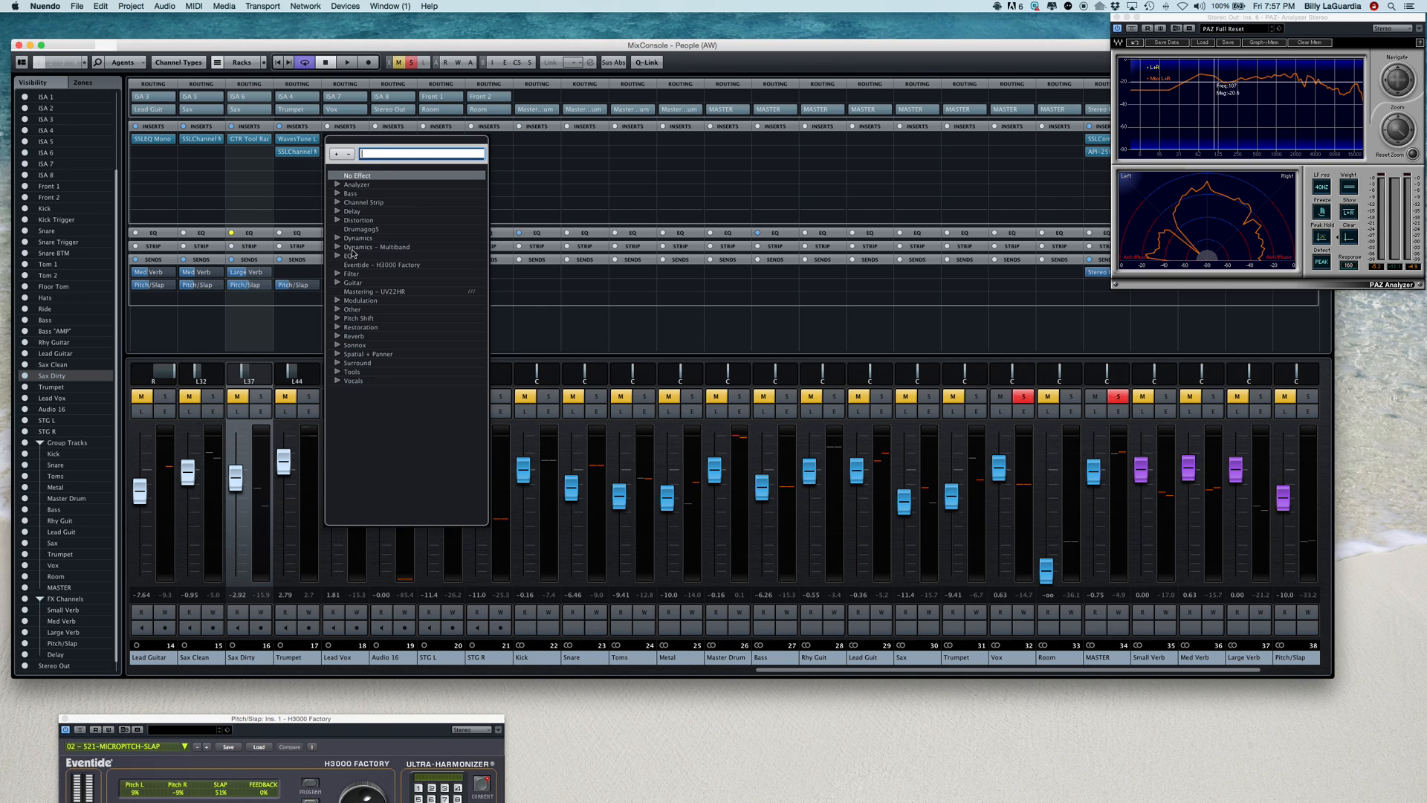
{"action": "left_click", "coordinate": [338, 256]}
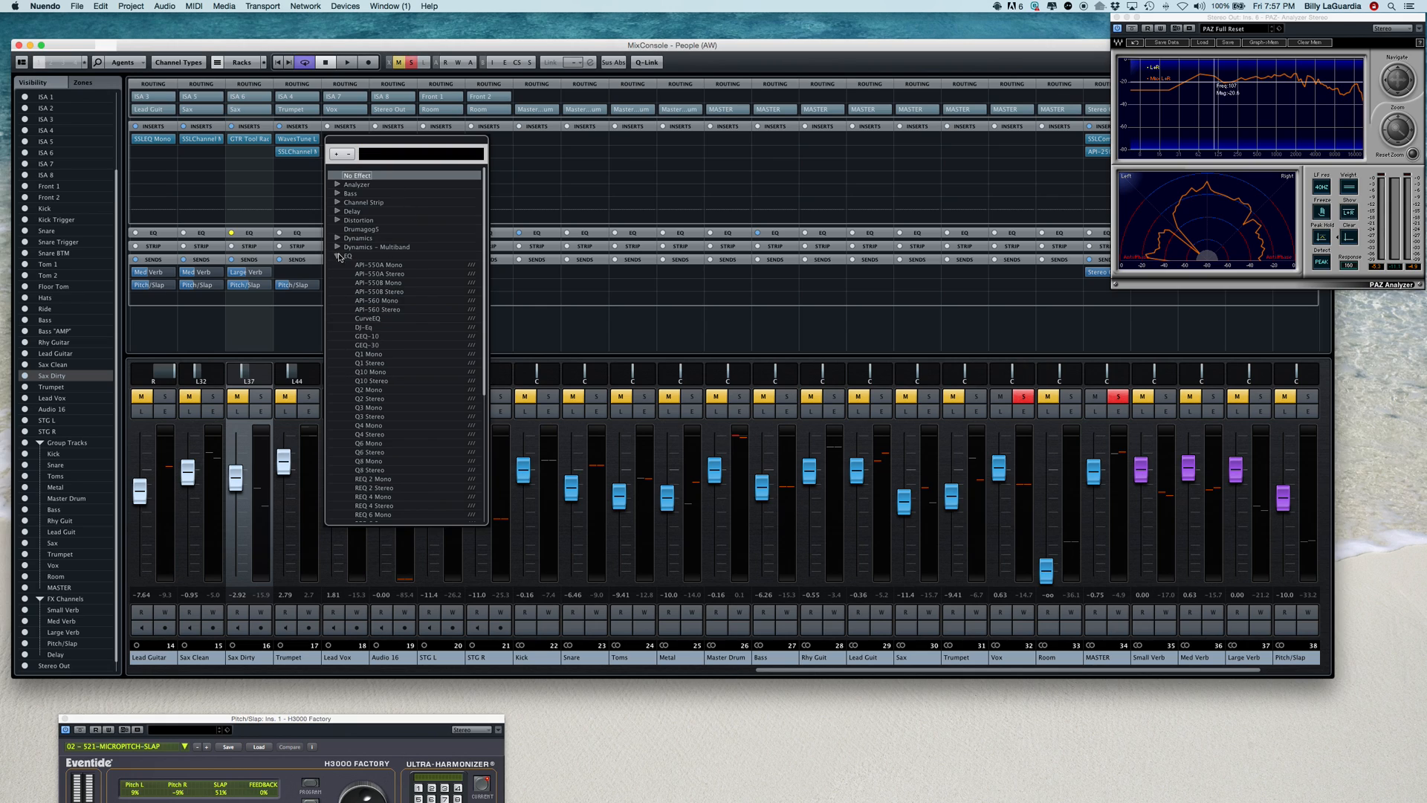
{"action": "scroll", "coordinate": [408, 274], "scroll_direction": "down", "scroll_amount": 3}
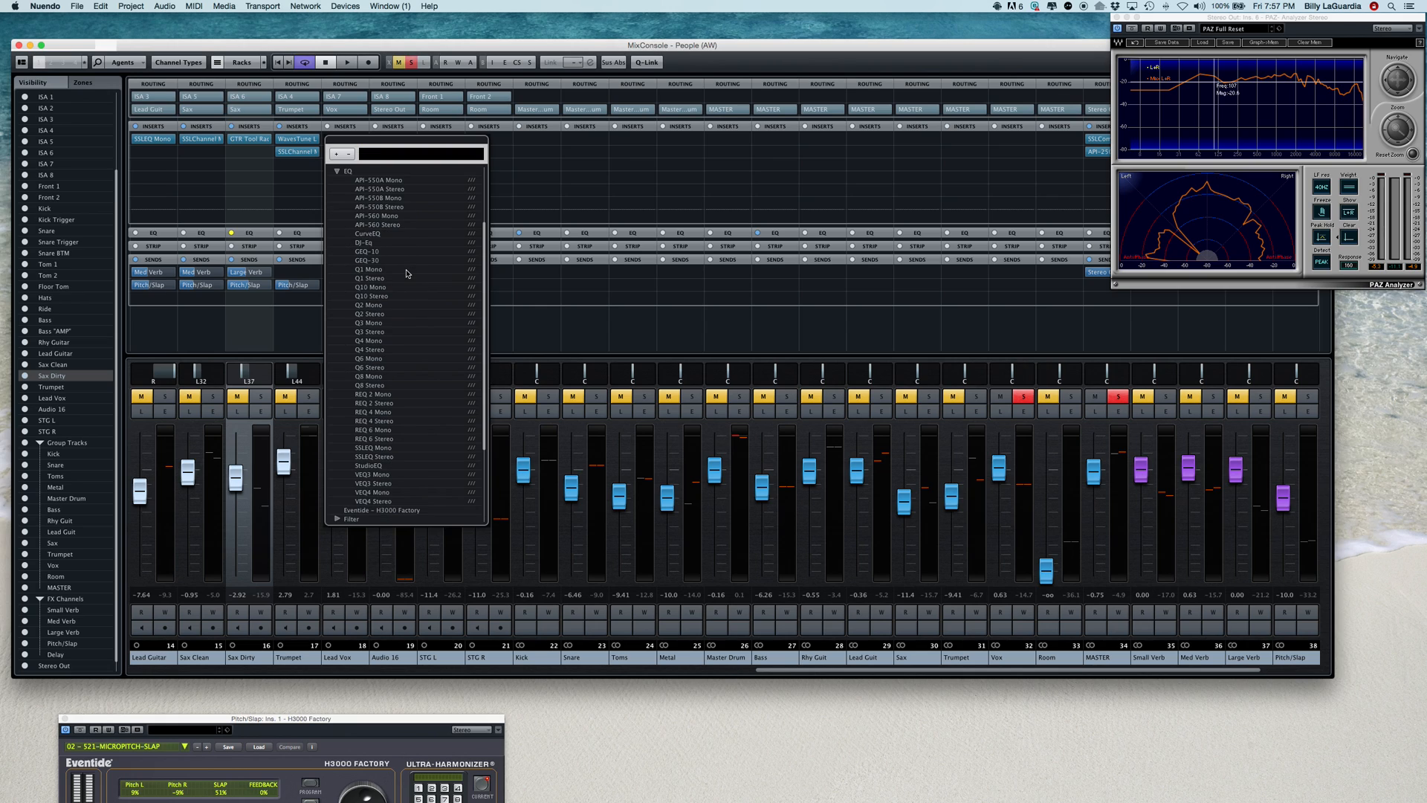
{"action": "left_click", "coordinate": [387, 451]}
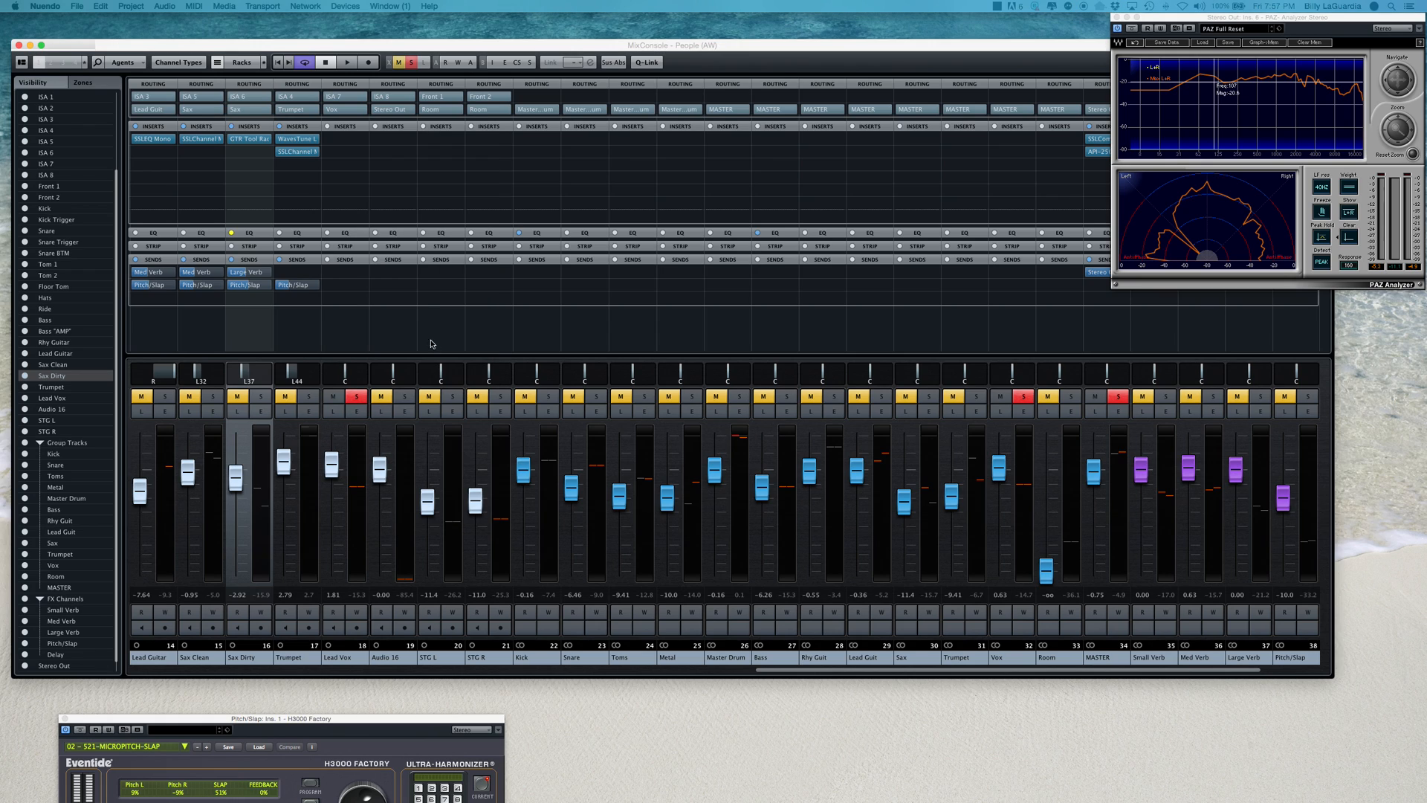
{"action": "key", "text": "space"}
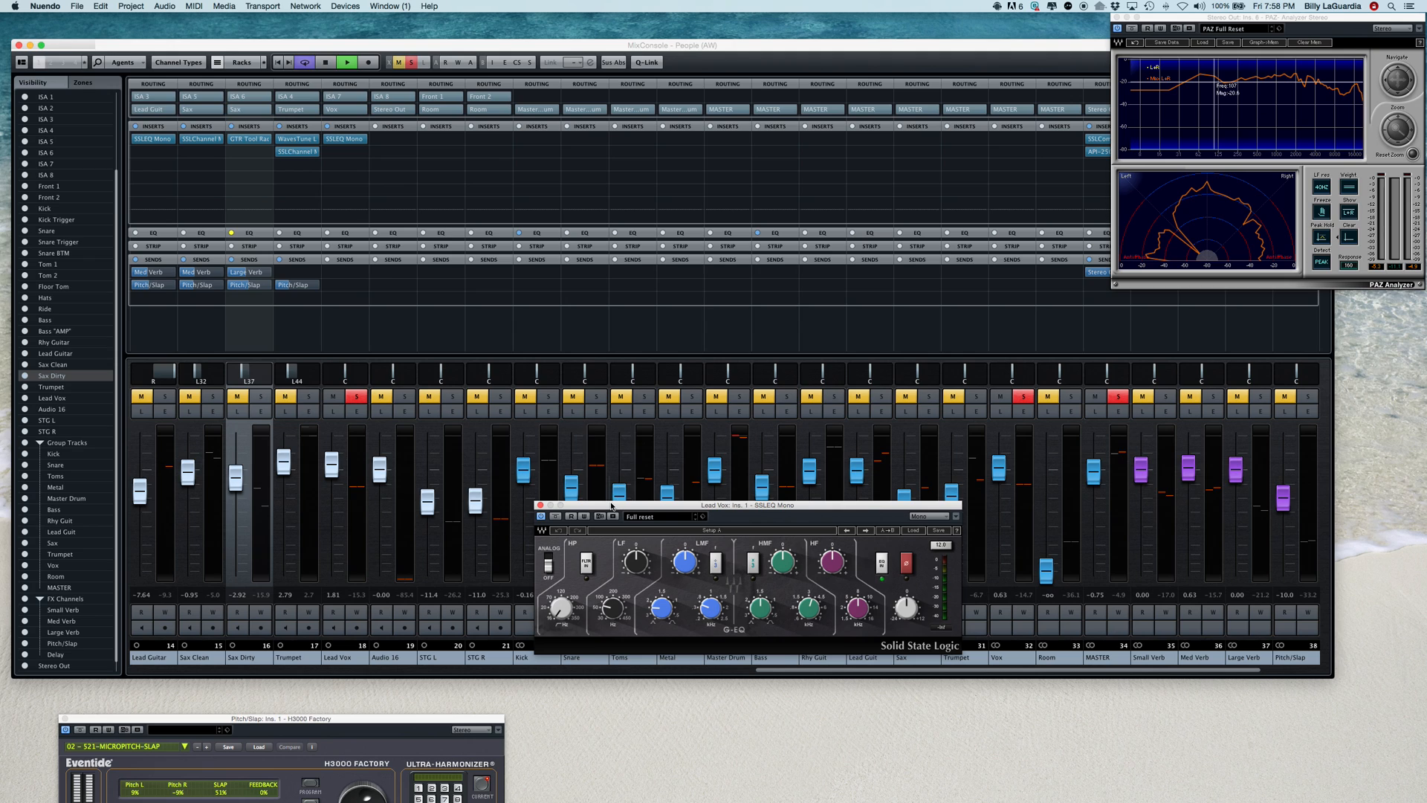
{"action": "left_click_drag", "start_coordinate": [611, 505], "coordinate": [471, 103]}
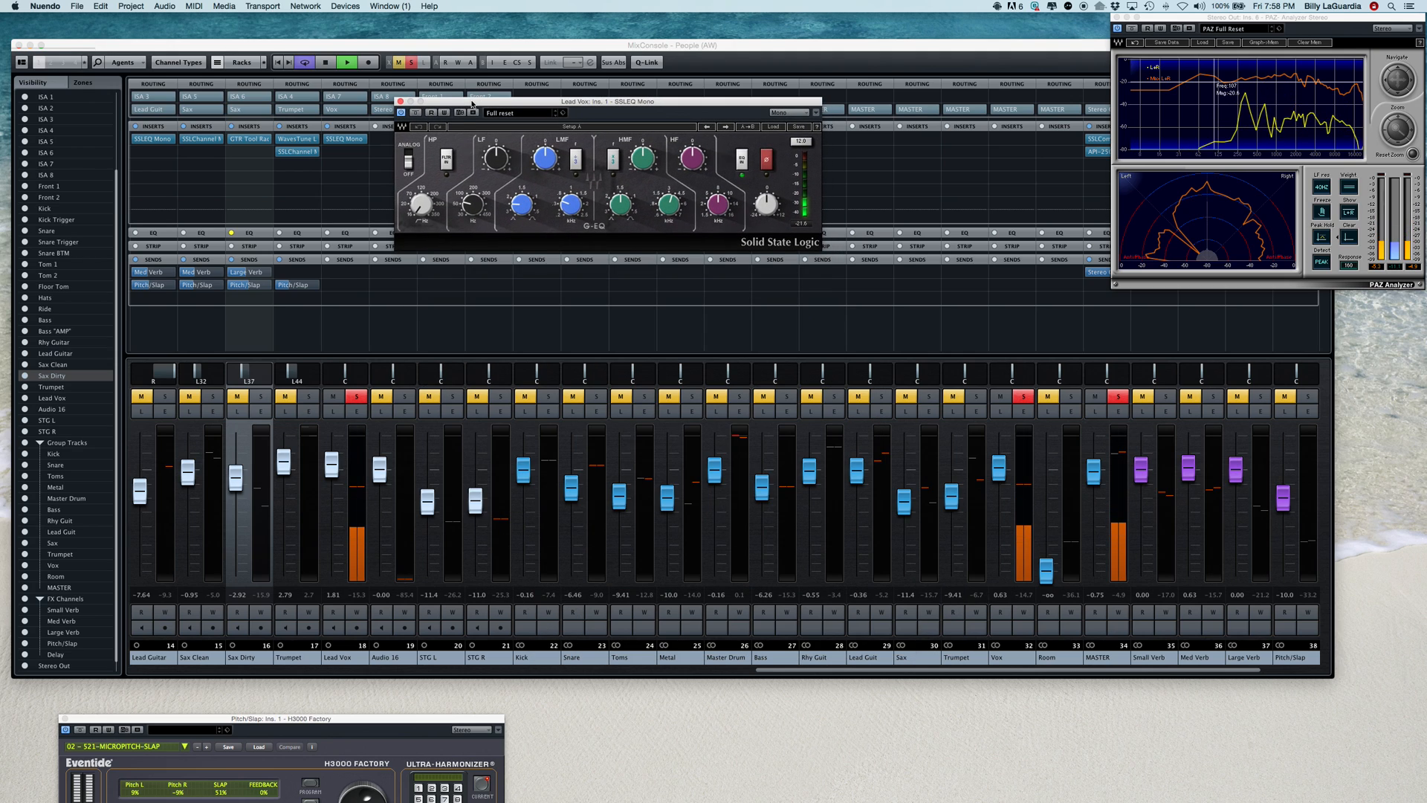
Engage the high-pass filter on the Lead Vox EQ, raise its cutoff, and adjust the LF and LMF controls
{"action": "left_click", "coordinate": [446, 160]}
{"action": "left_click_drag", "start_coordinate": [421, 209], "coordinate": [421, 195]}
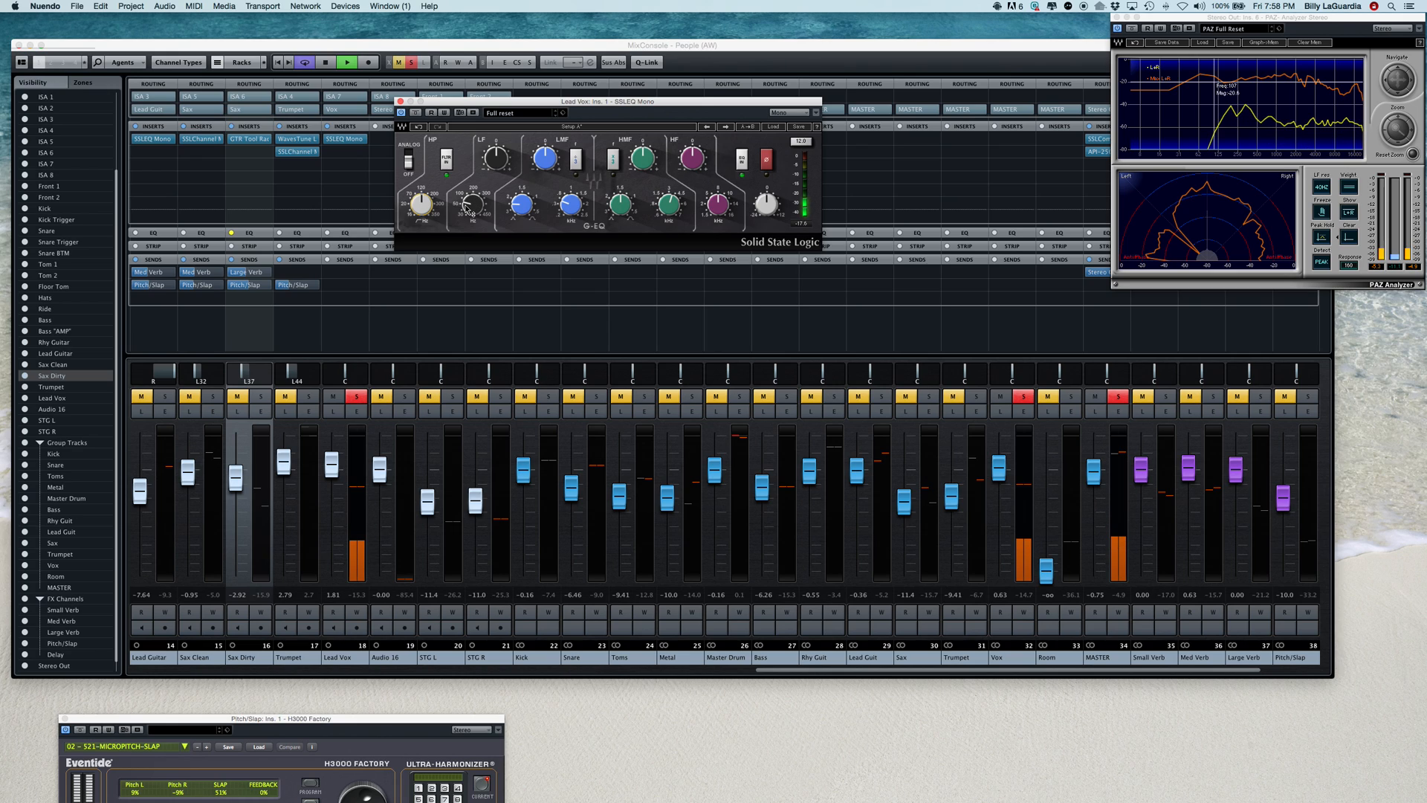
{"action": "left_click_drag", "start_coordinate": [467, 205], "coordinate": [467, 204]}
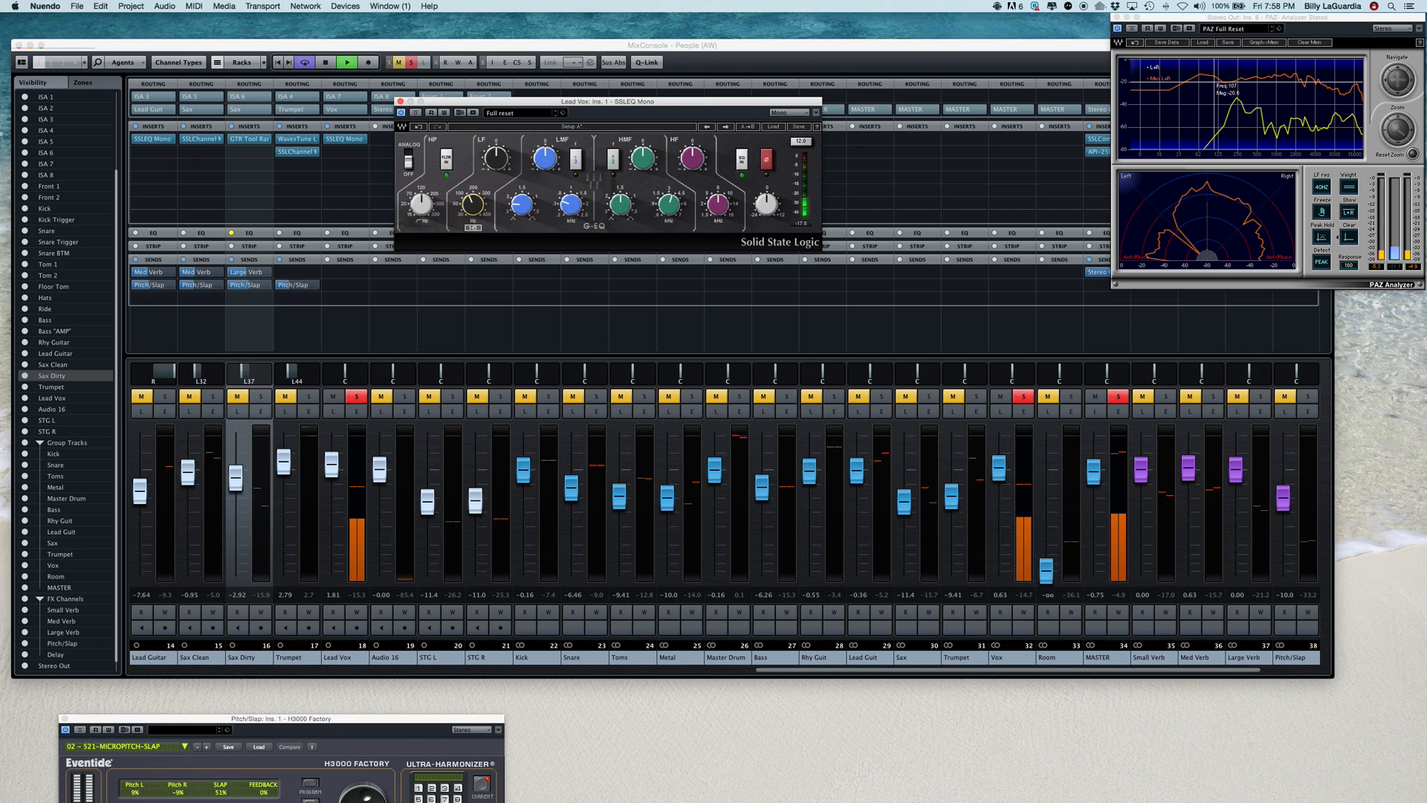
{"action": "left_click", "coordinate": [496, 158]}
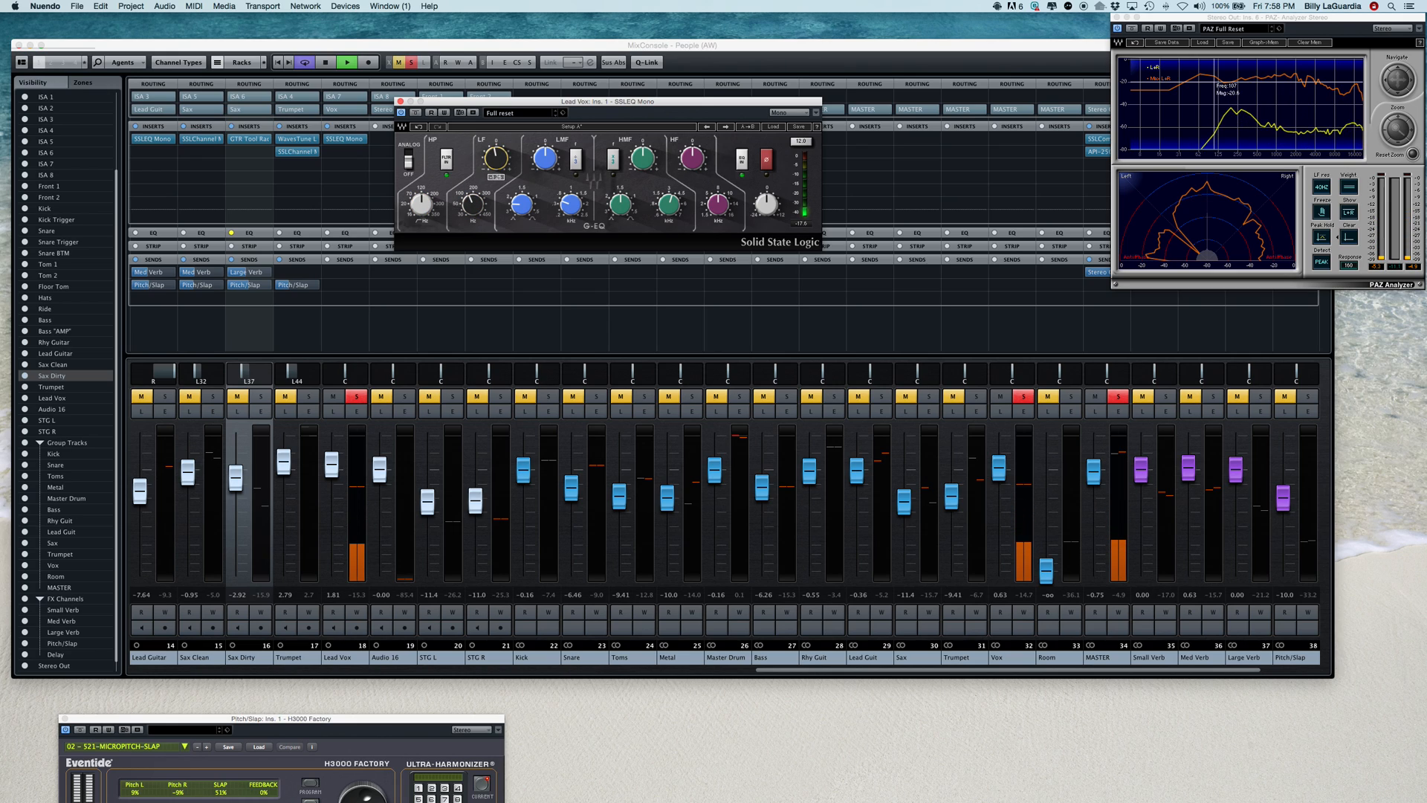
{"action": "left_click", "coordinate": [543, 154]}
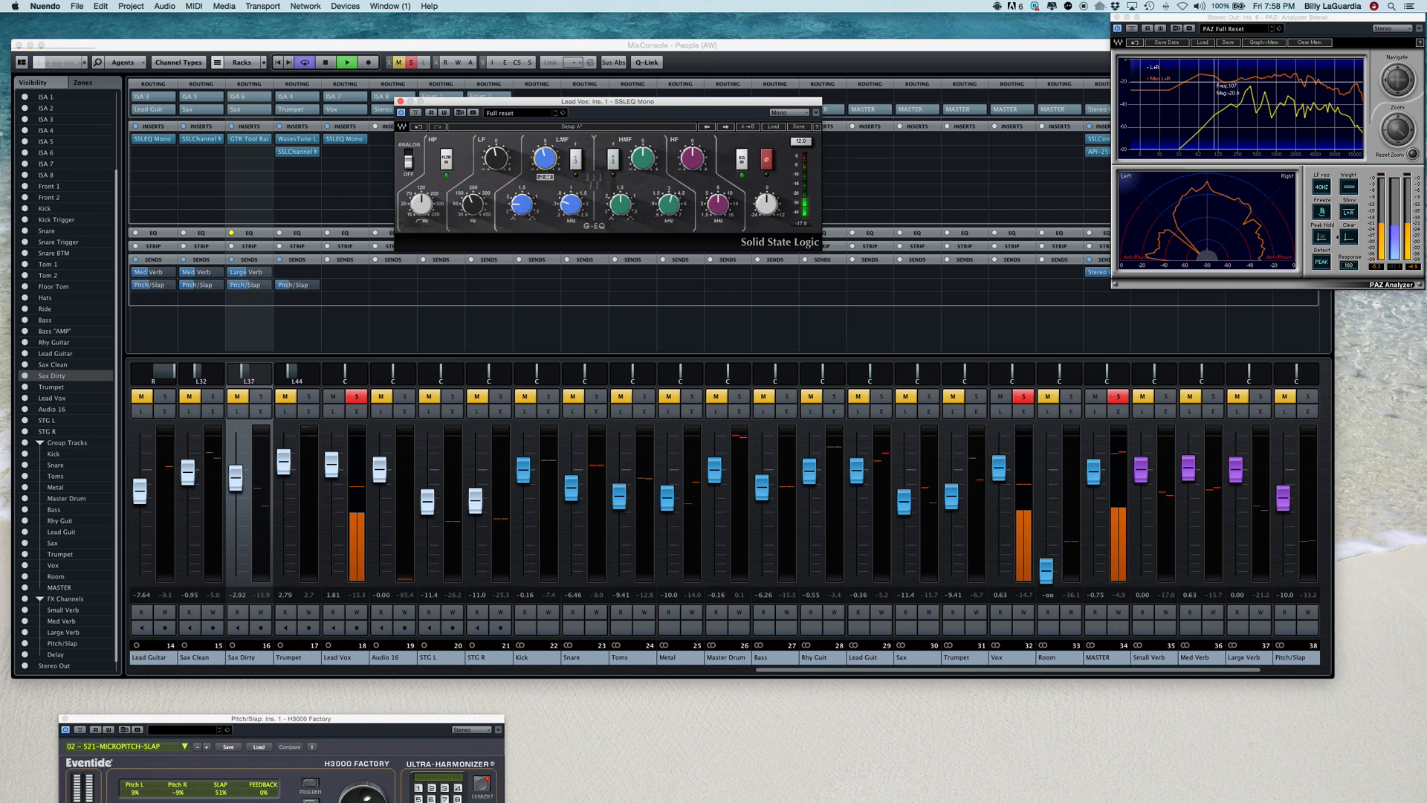
Adjust the HMF band's gain, frequency and Q on the Lead Vox EQ
{"action": "left_click", "coordinate": [644, 158]}
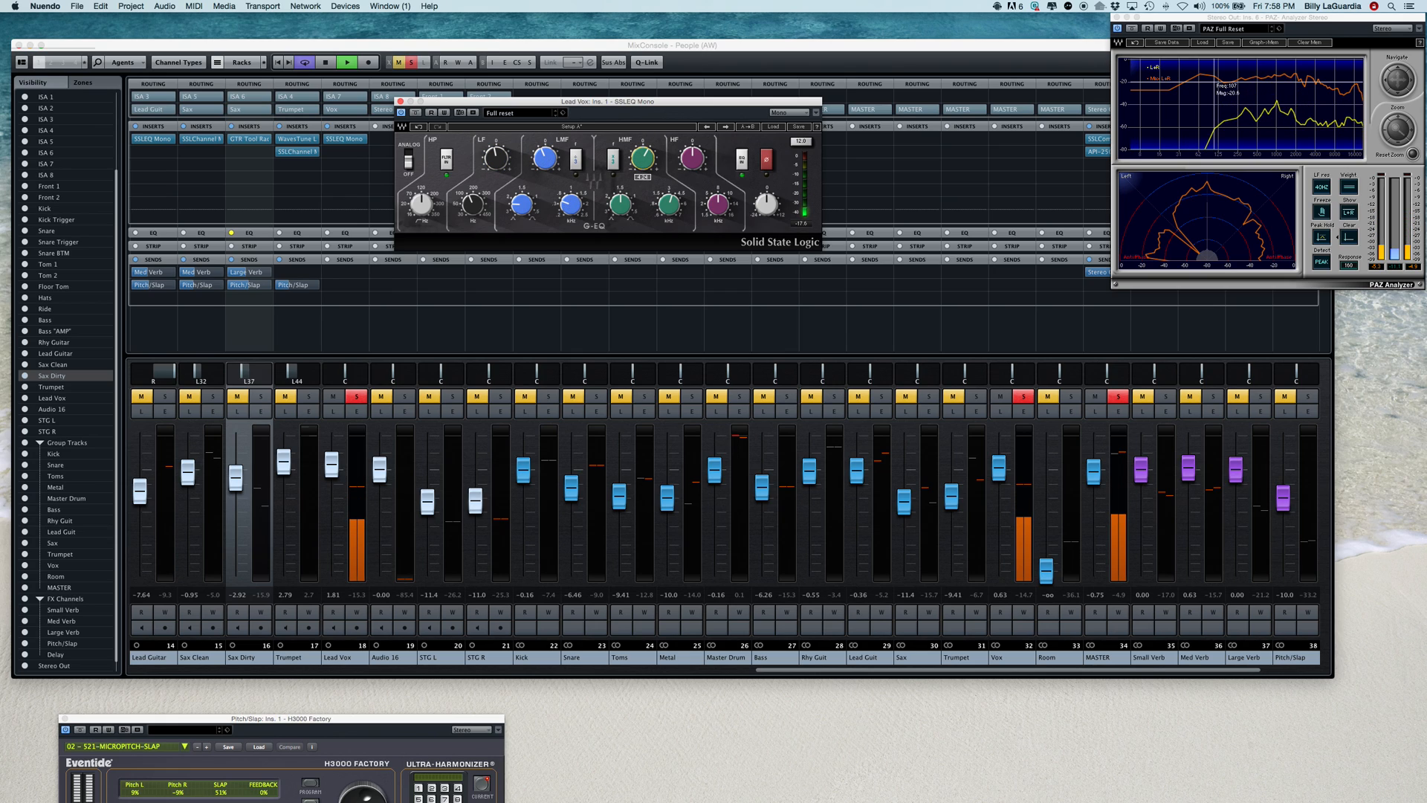
{"action": "left_click", "coordinate": [669, 207]}
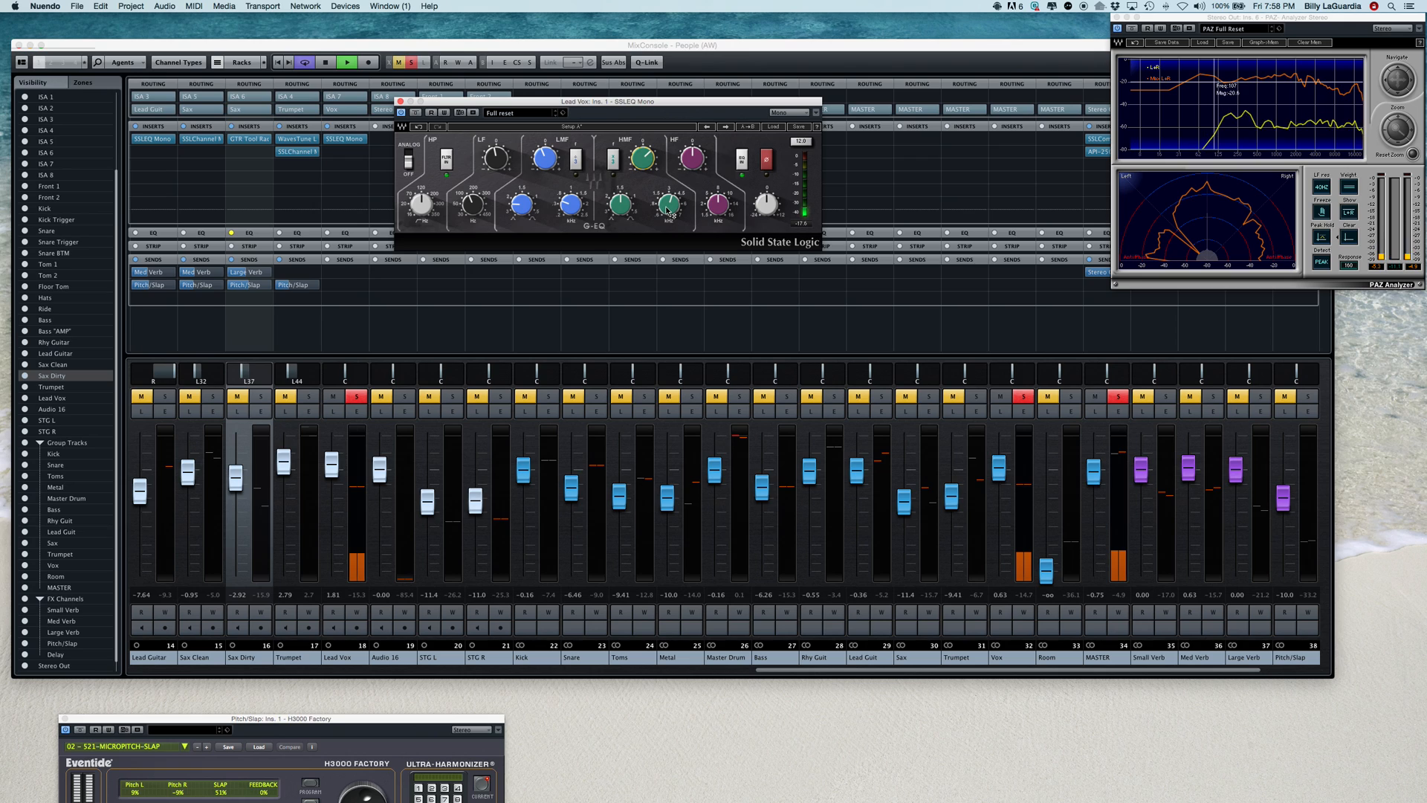
{"action": "left_click", "coordinate": [643, 160]}
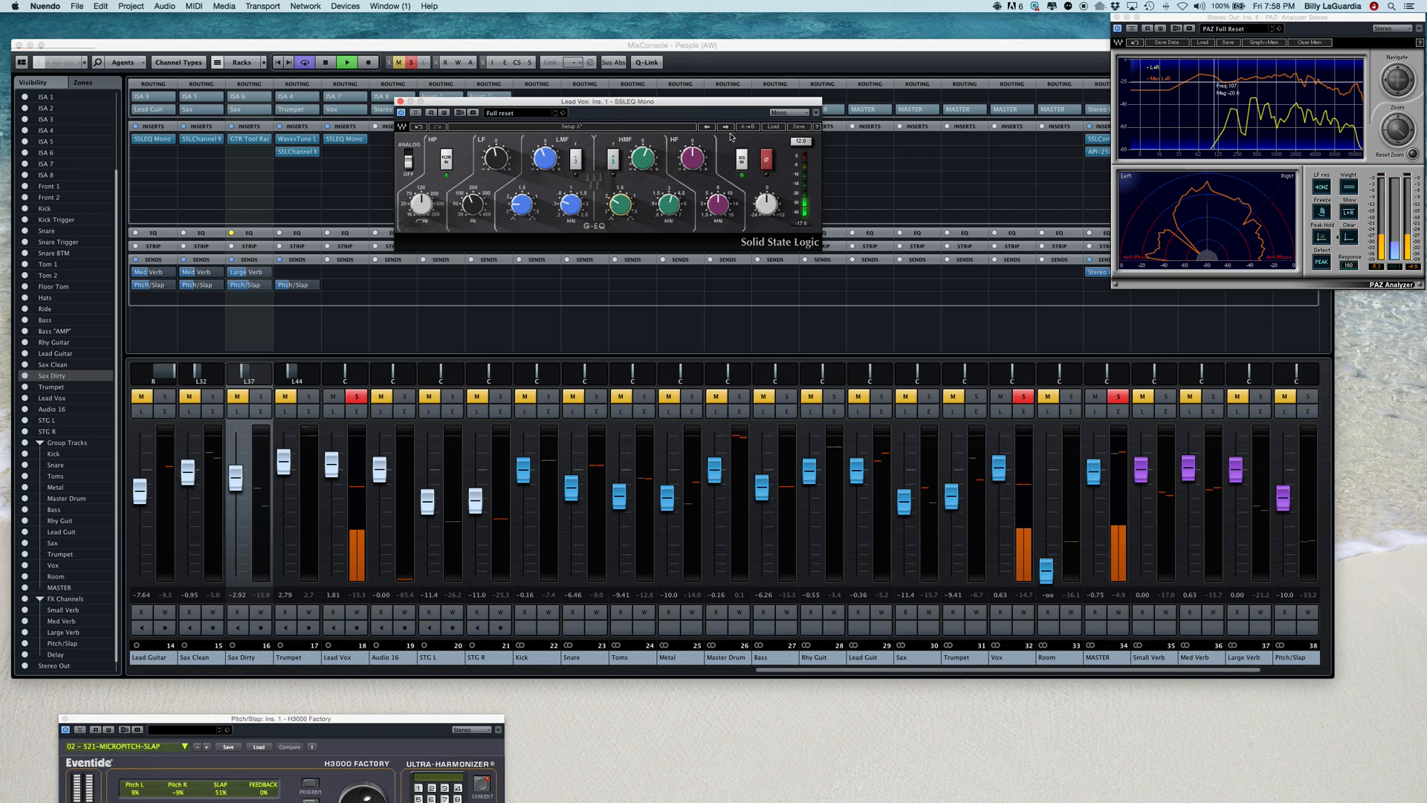
Shape the top end of the Lead Vox EQ by adjusting the HF band's gain and frequency
{"action": "left_click", "coordinate": [701, 161]}
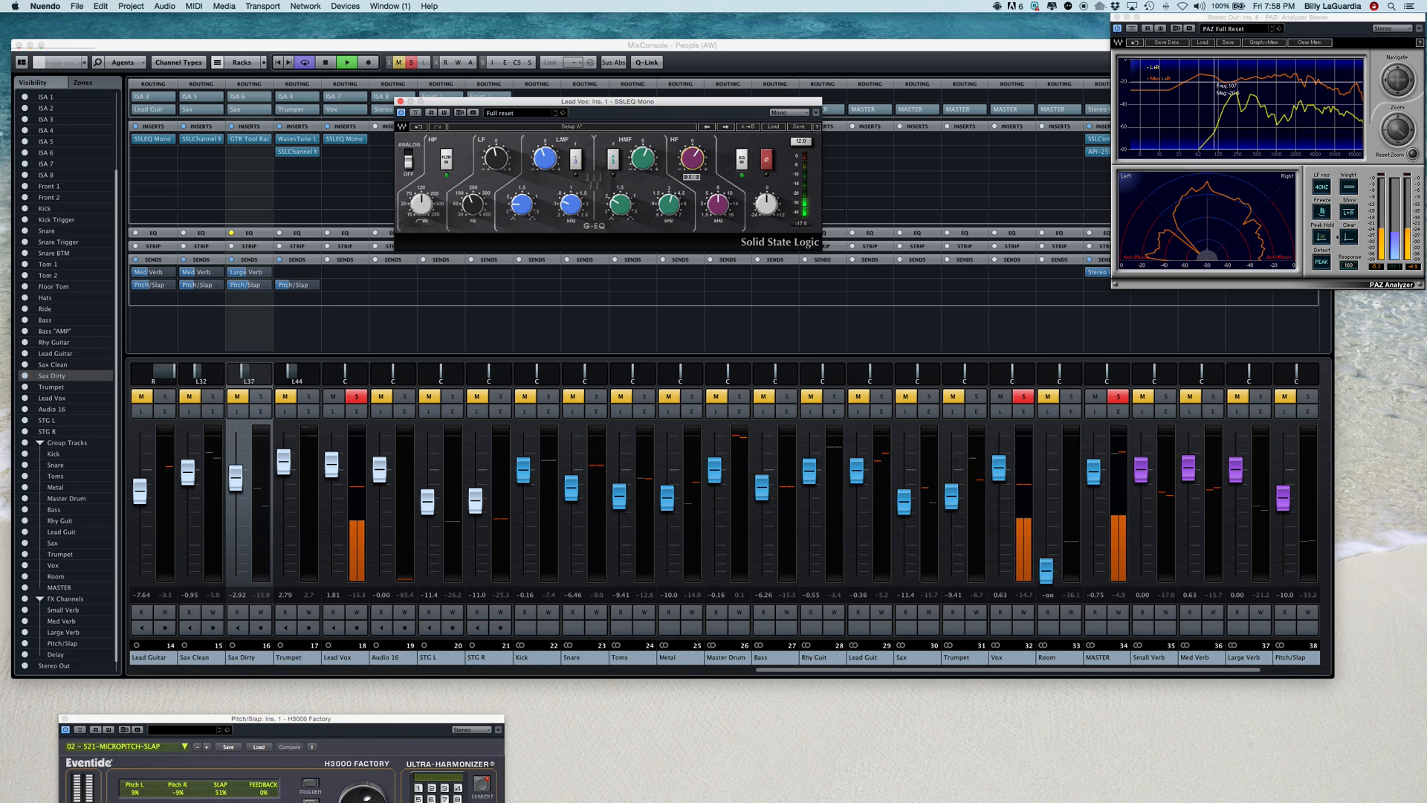
{"action": "left_click", "coordinate": [718, 204]}
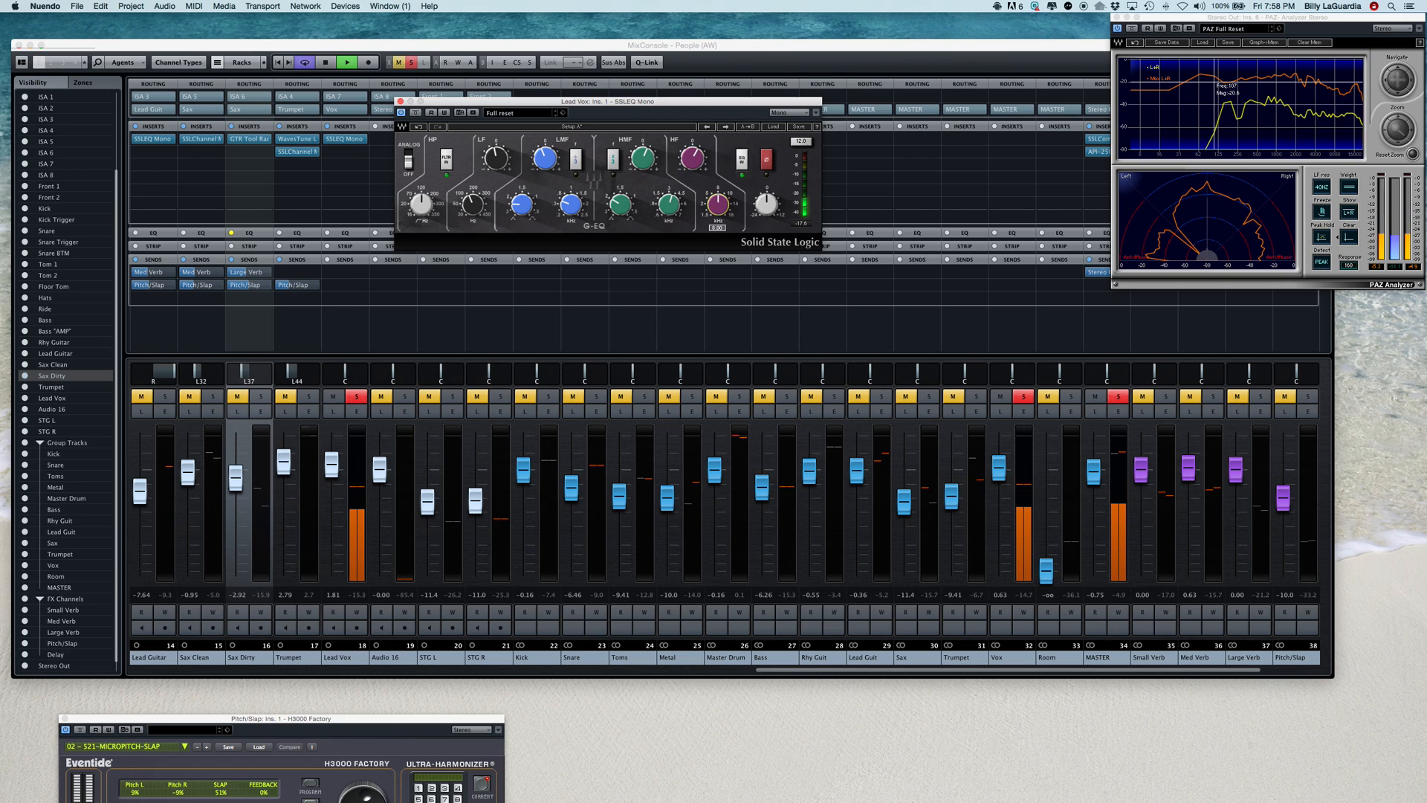
{"action": "left_click_drag", "start_coordinate": [718, 204], "coordinate": [718, 211]}
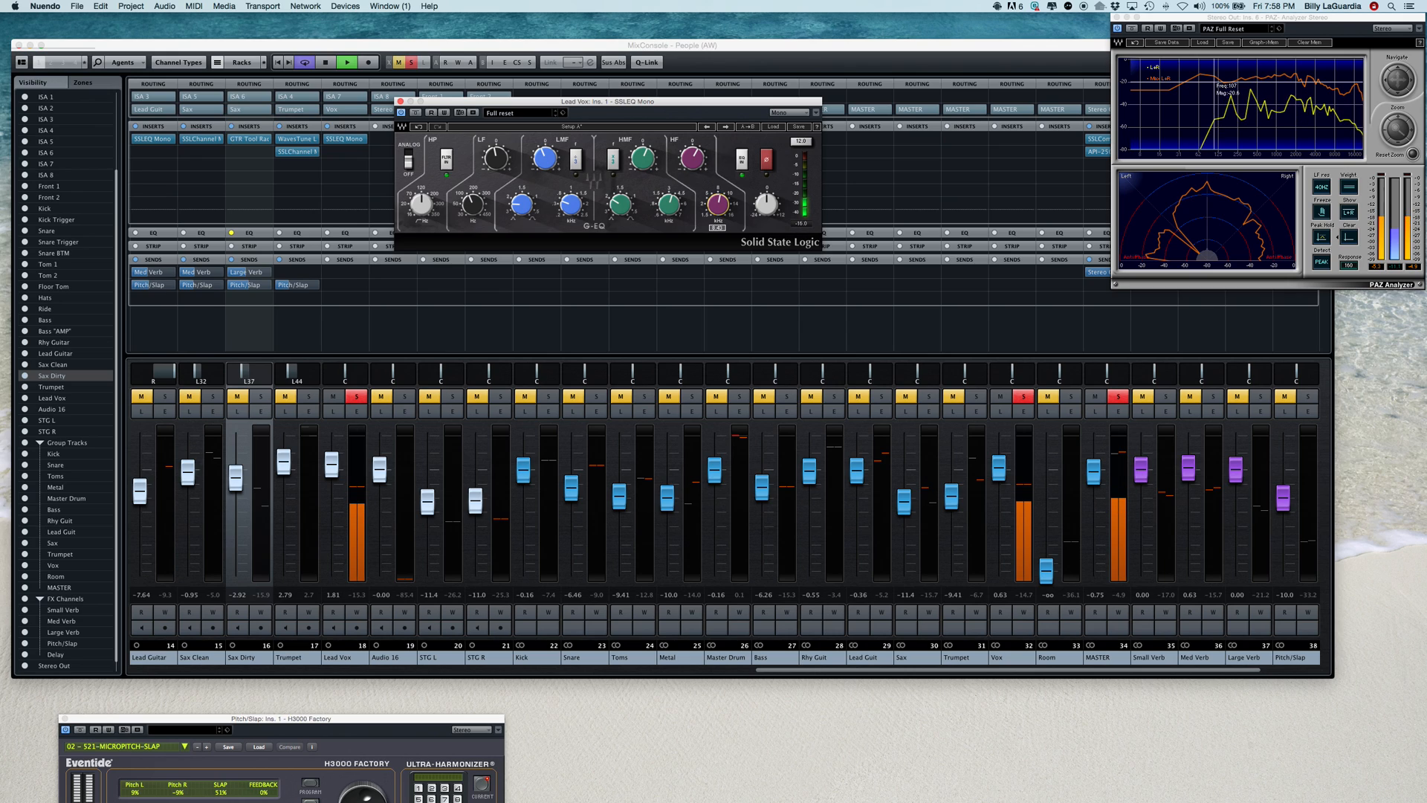
{"action": "left_click", "coordinate": [691, 158]}
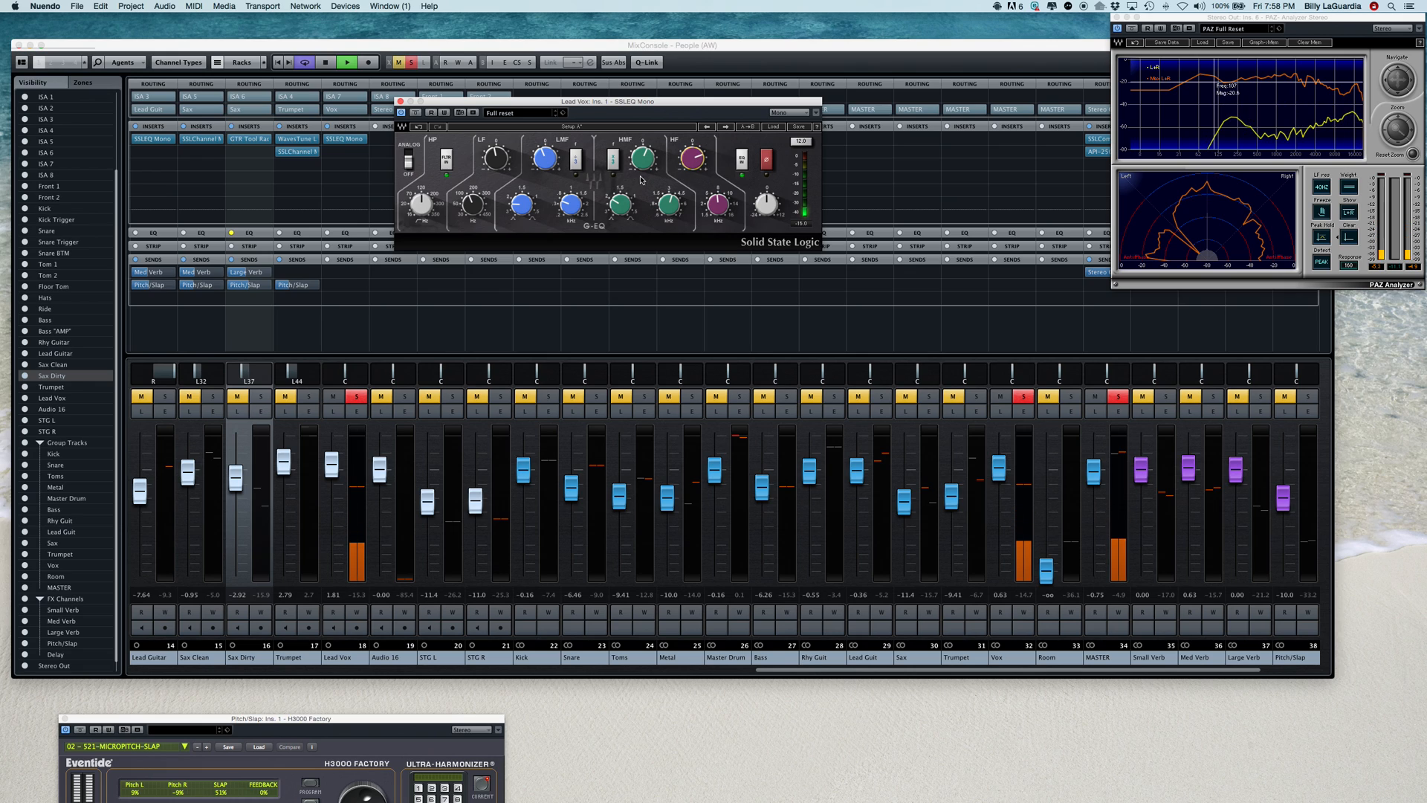
Fine-tune the LF and HF gains on the Lead Vox EQ while the vocal plays
{"action": "left_click", "coordinate": [499, 159]}
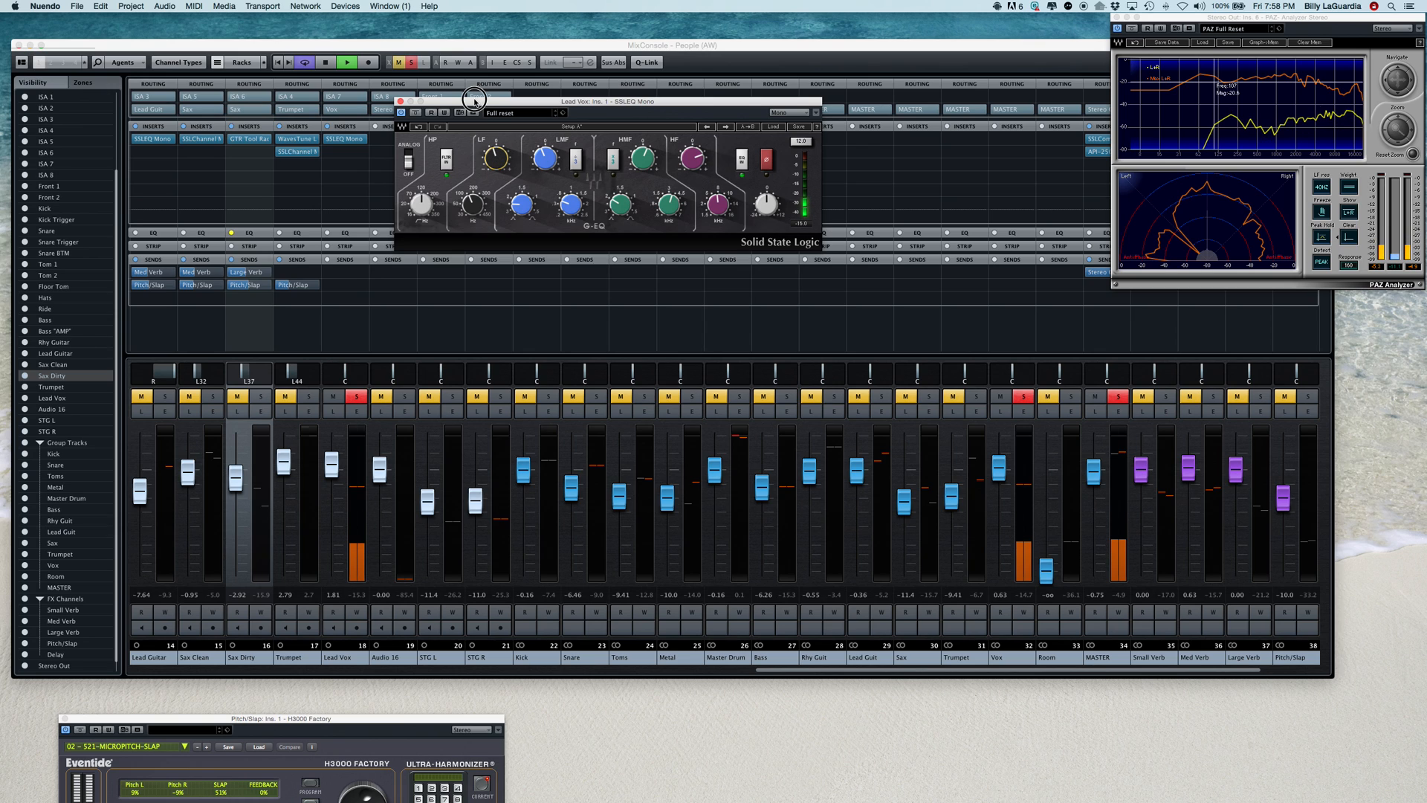
{"action": "left_click_drag", "start_coordinate": [477, 101], "coordinate": [536, 53]}
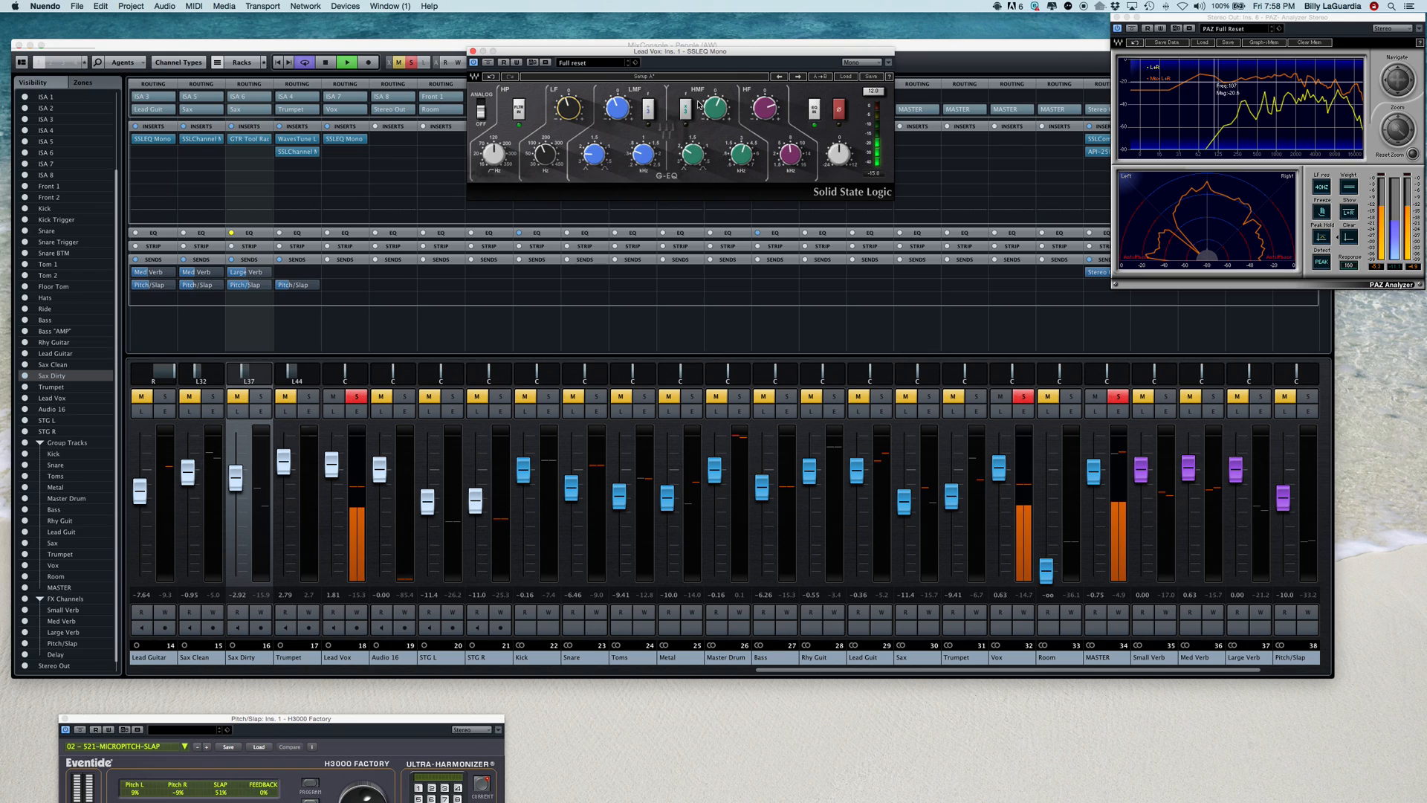
{"action": "mouse_move", "coordinate": [760, 108]}
{"action": "left_mouse_down"}
{"action": "mouse_move", "coordinate": [761, 126]}
{"action": "mouse_move", "coordinate": [757, 107]}
{"action": "left_mouse_up"}
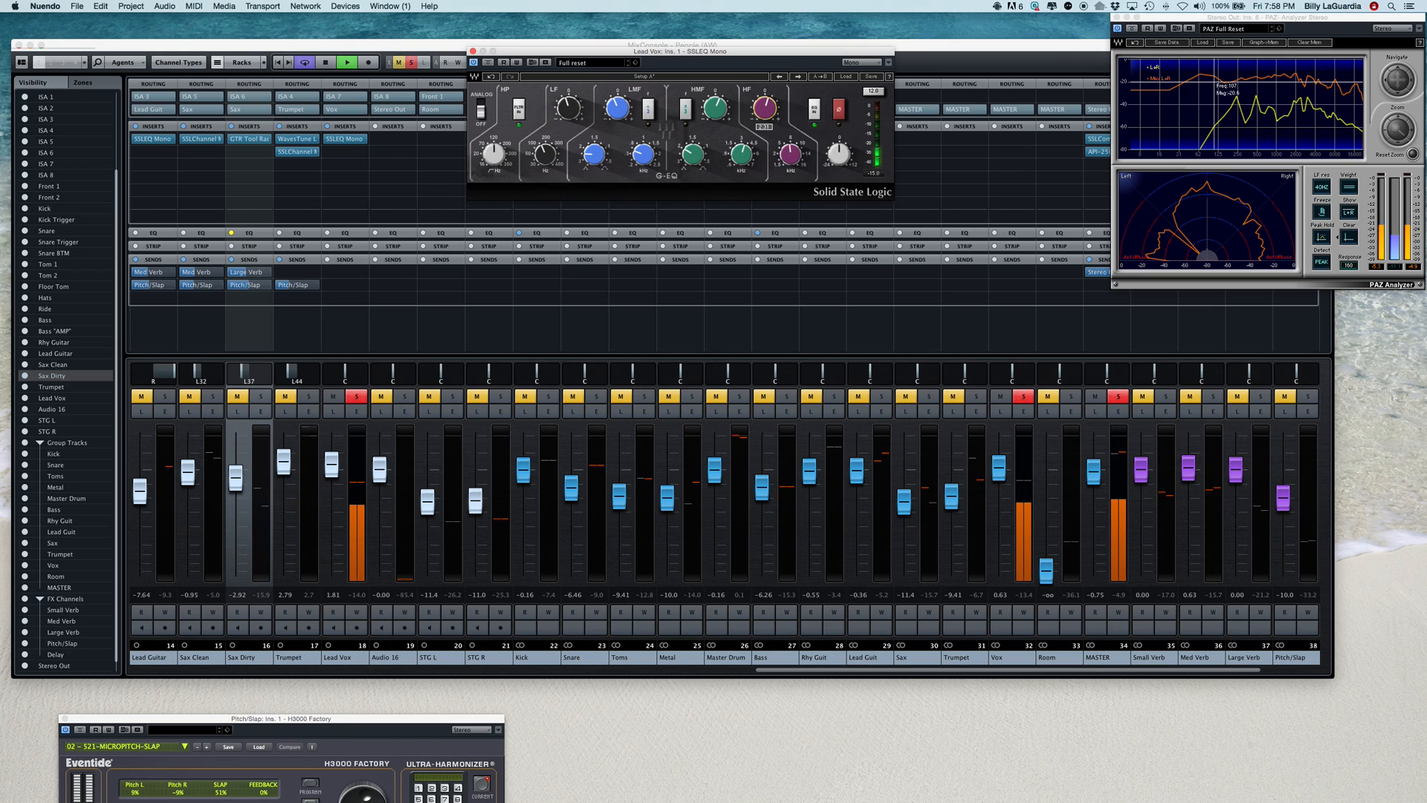
Adjust the LMF band's gain, Q and frequency on the Lead Vox EQ, and switch on the HMF range switch
{"action": "left_click_drag", "start_coordinate": [570, 108], "coordinate": [616, 117]}
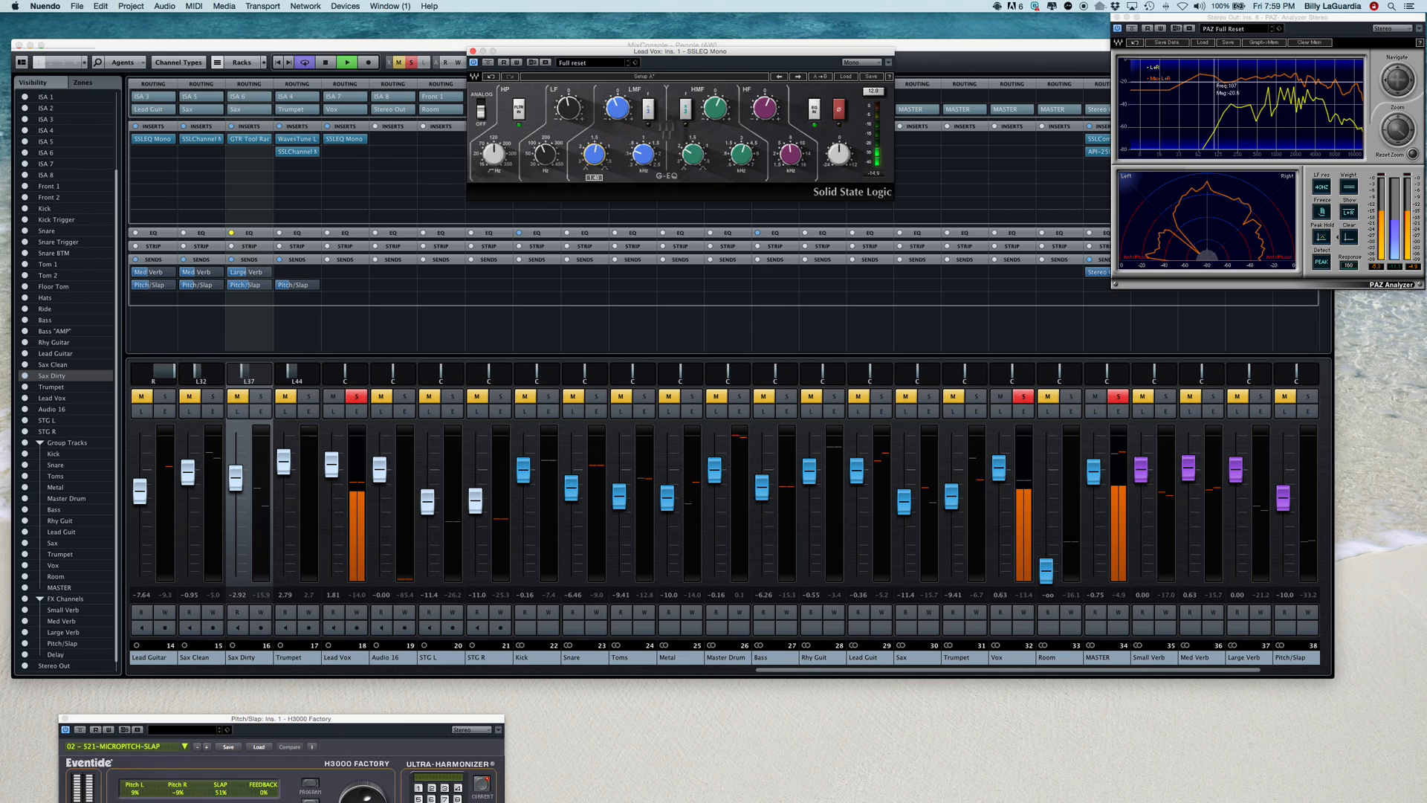
{"action": "left_click_drag", "start_coordinate": [627, 156], "coordinate": [643, 151]}
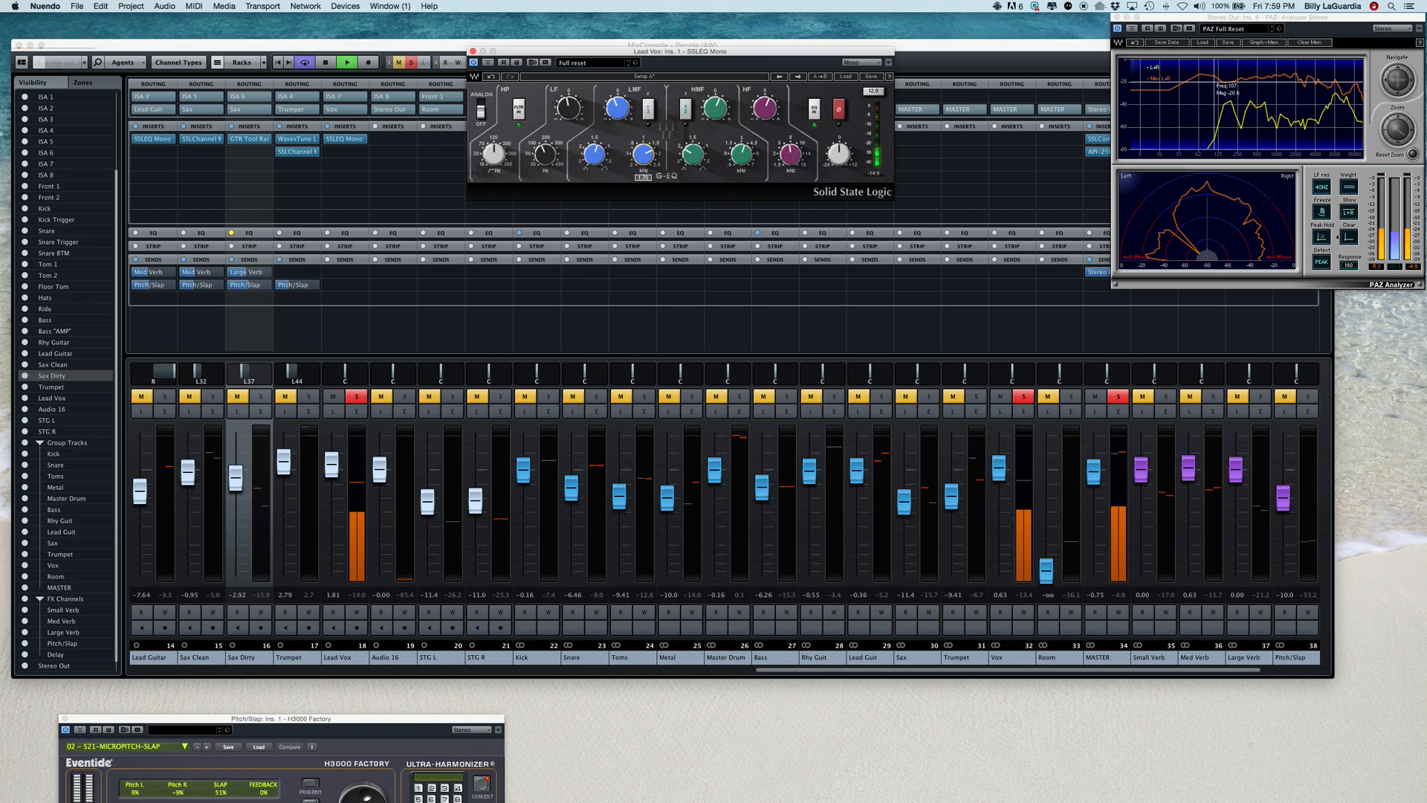
{"action": "left_click", "coordinate": [648, 113]}
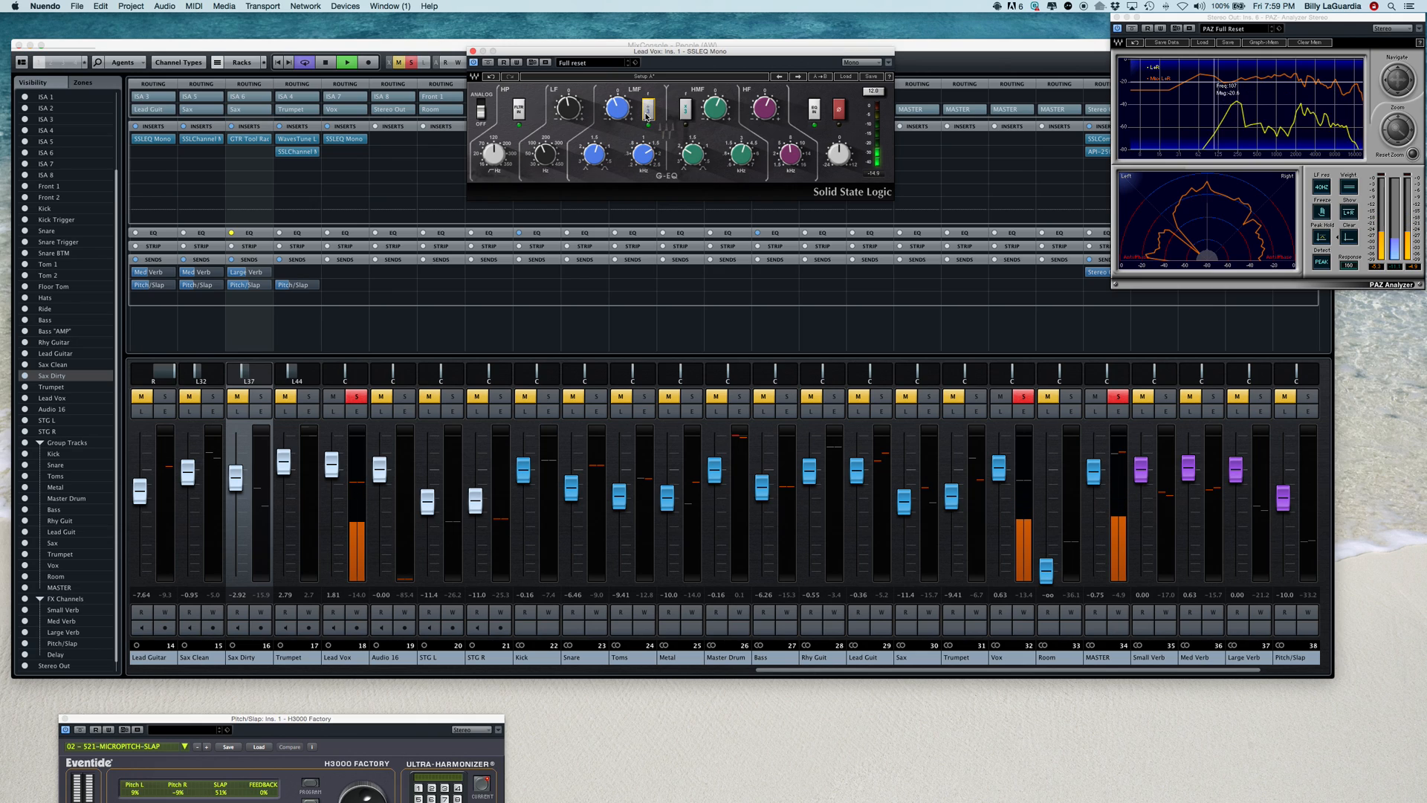
{"action": "left_click", "coordinate": [647, 114]}
{"action": "left_click", "coordinate": [686, 113]}
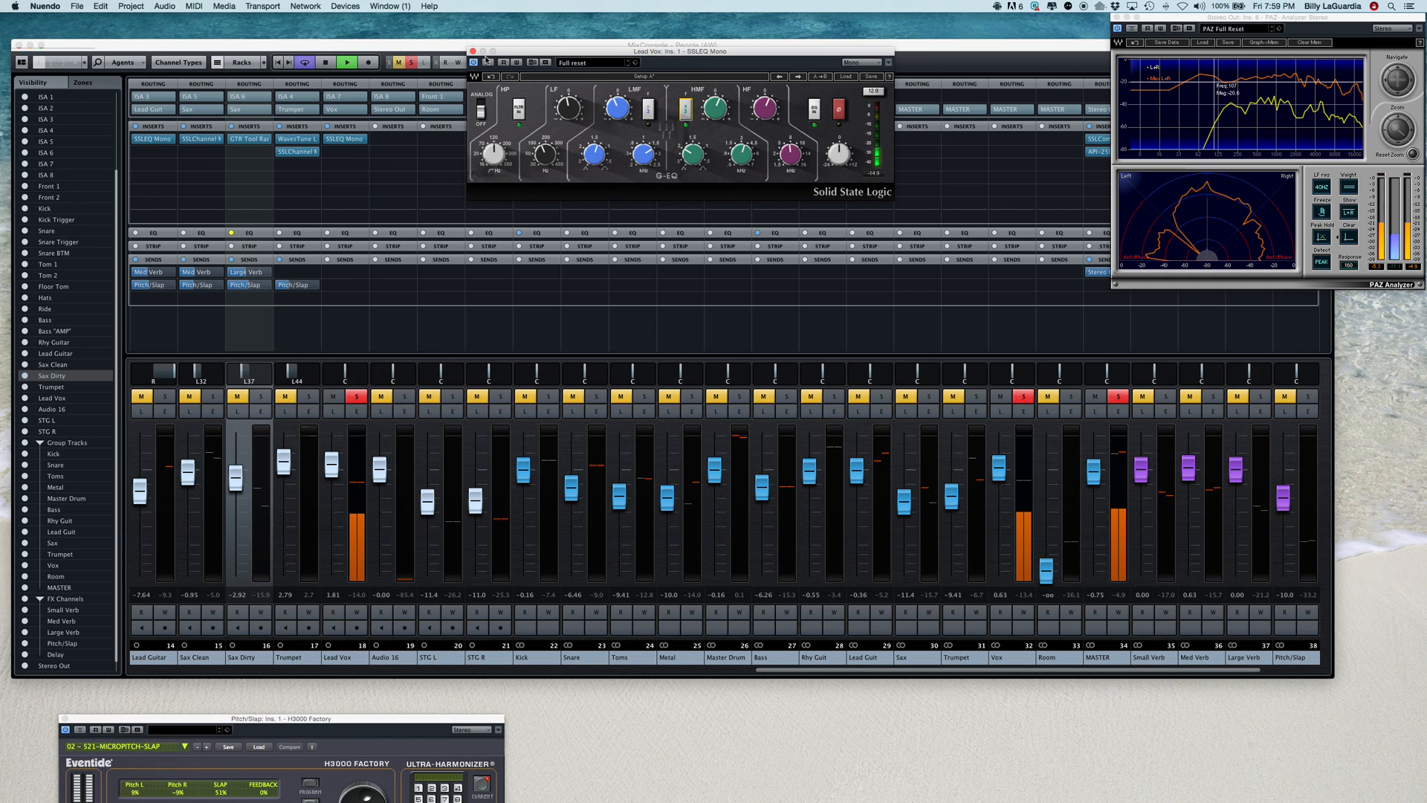
Insert C4 Mono in the second insert slot of the Lead Vox channel and load its Pop vocal preset
{"action": "left_click_drag", "start_coordinate": [537, 51], "coordinate": [648, 17]}
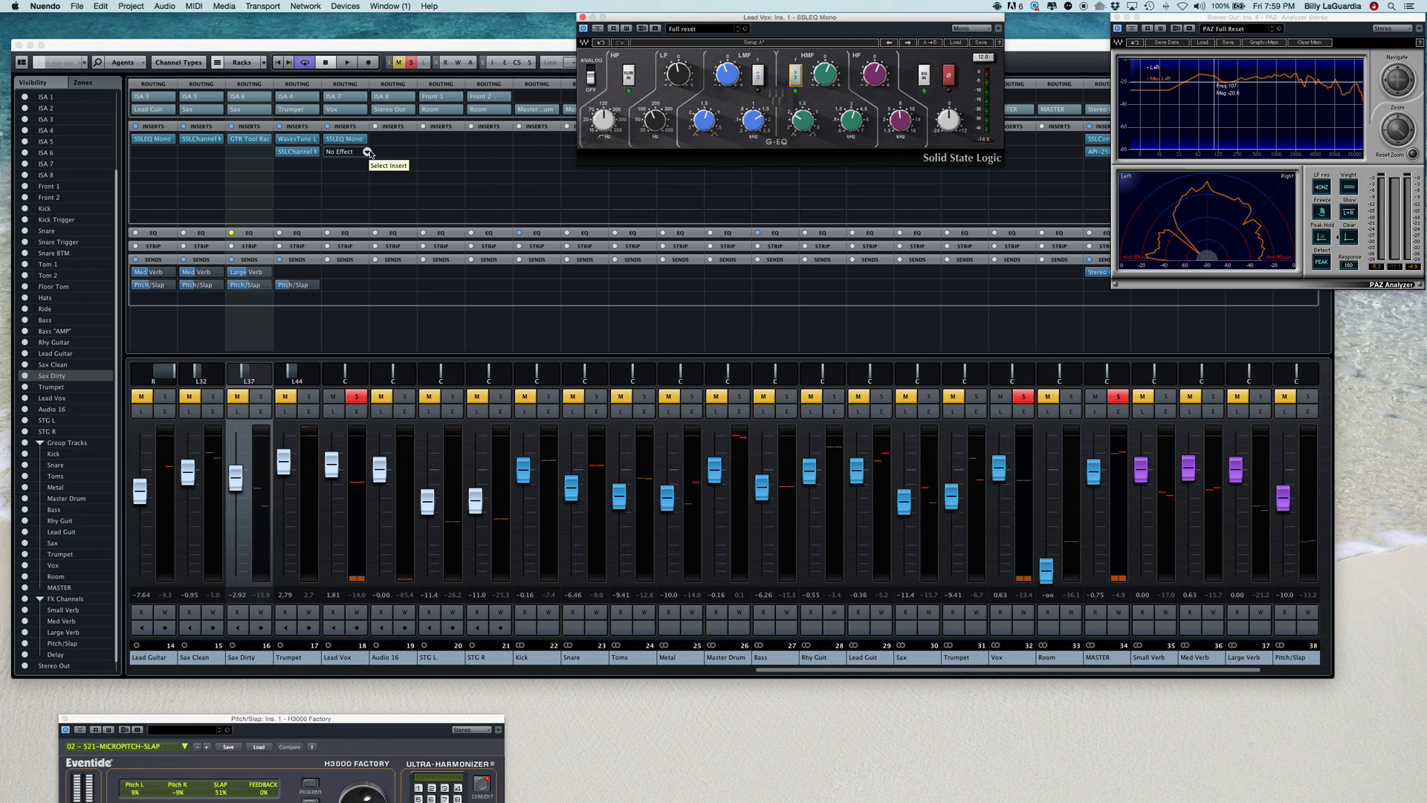
{"action": "left_click", "coordinate": [367, 152]}
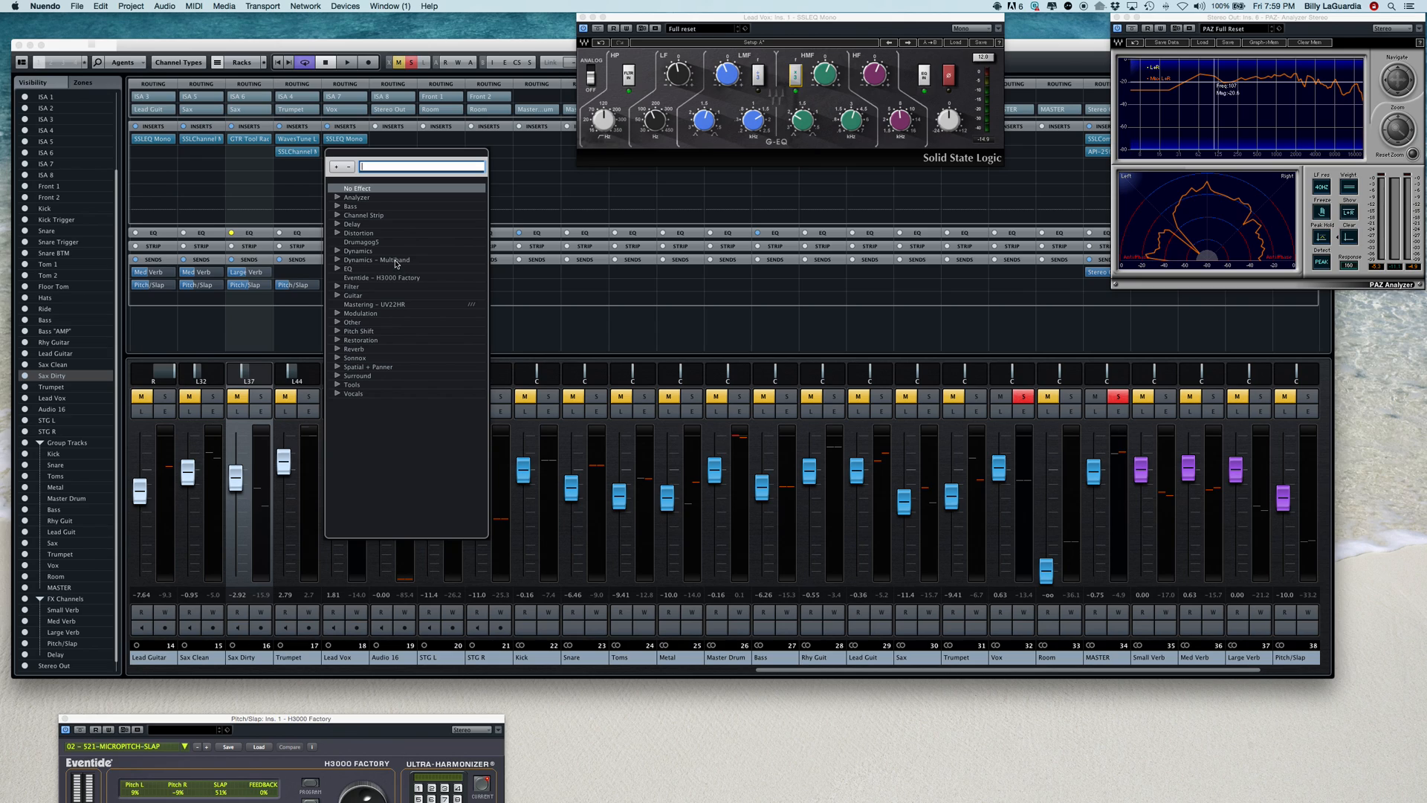
{"action": "left_click", "coordinate": [342, 260]}
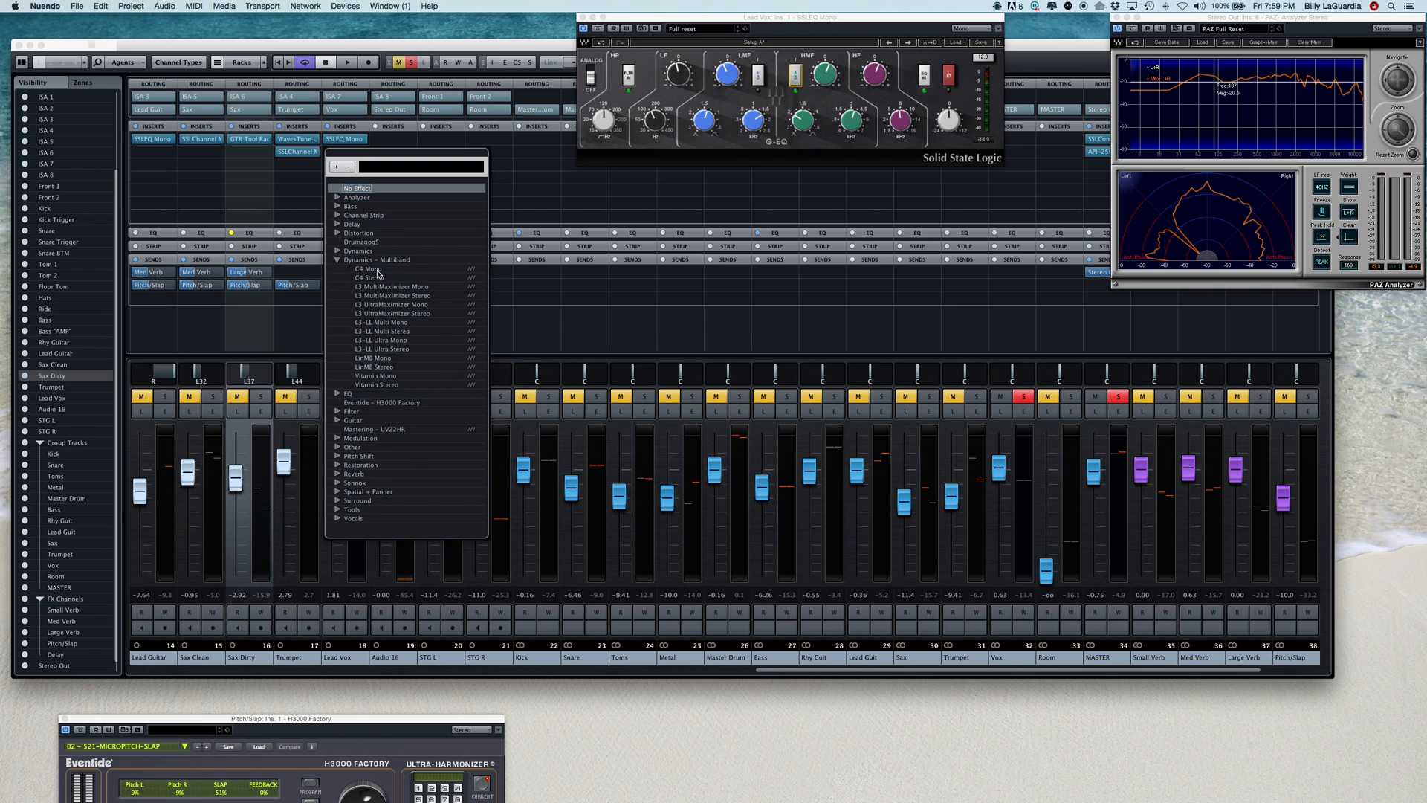
{"action": "left_click", "coordinate": [378, 272]}
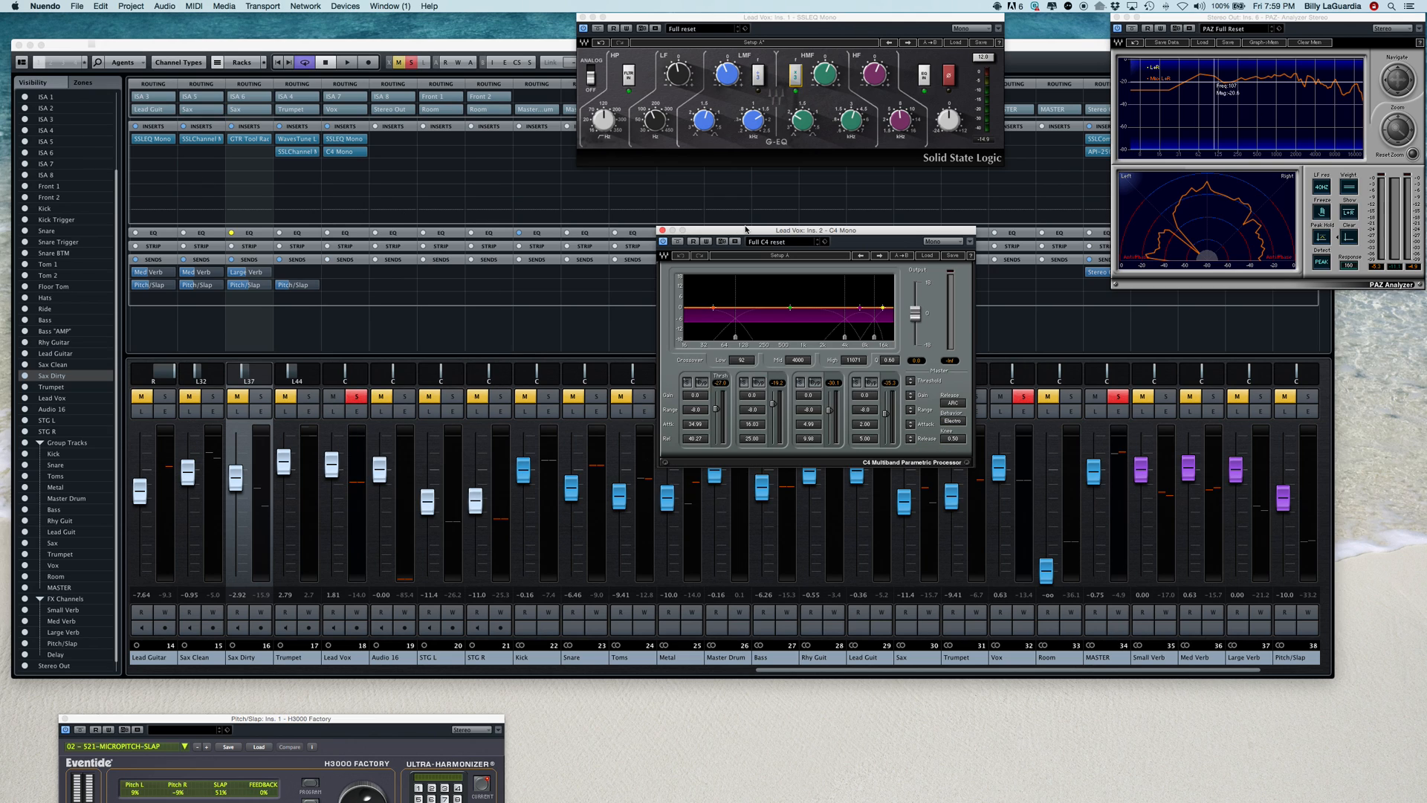
{"action": "left_click_drag", "start_coordinate": [744, 234], "coordinate": [502, 188]}
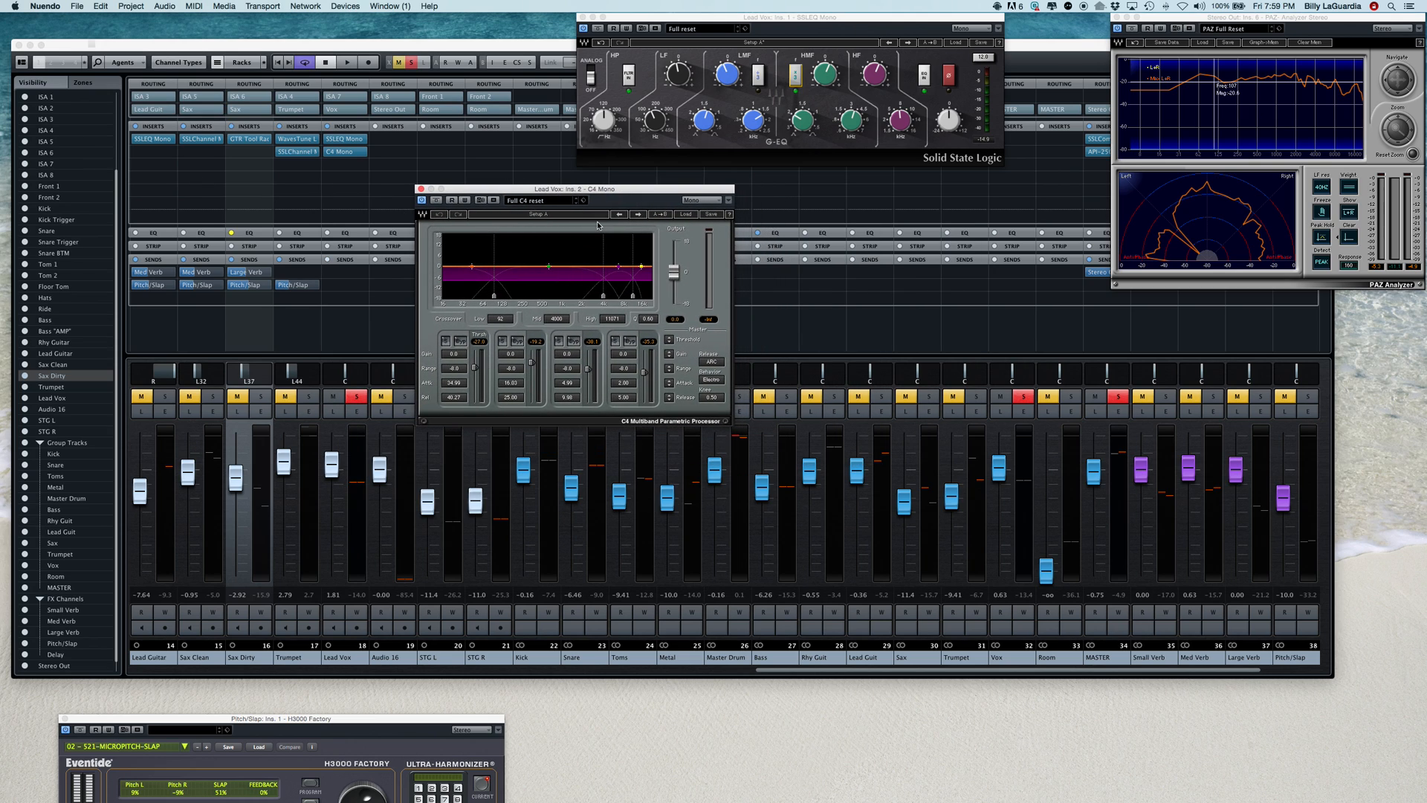
{"action": "left_click", "coordinate": [687, 215]}
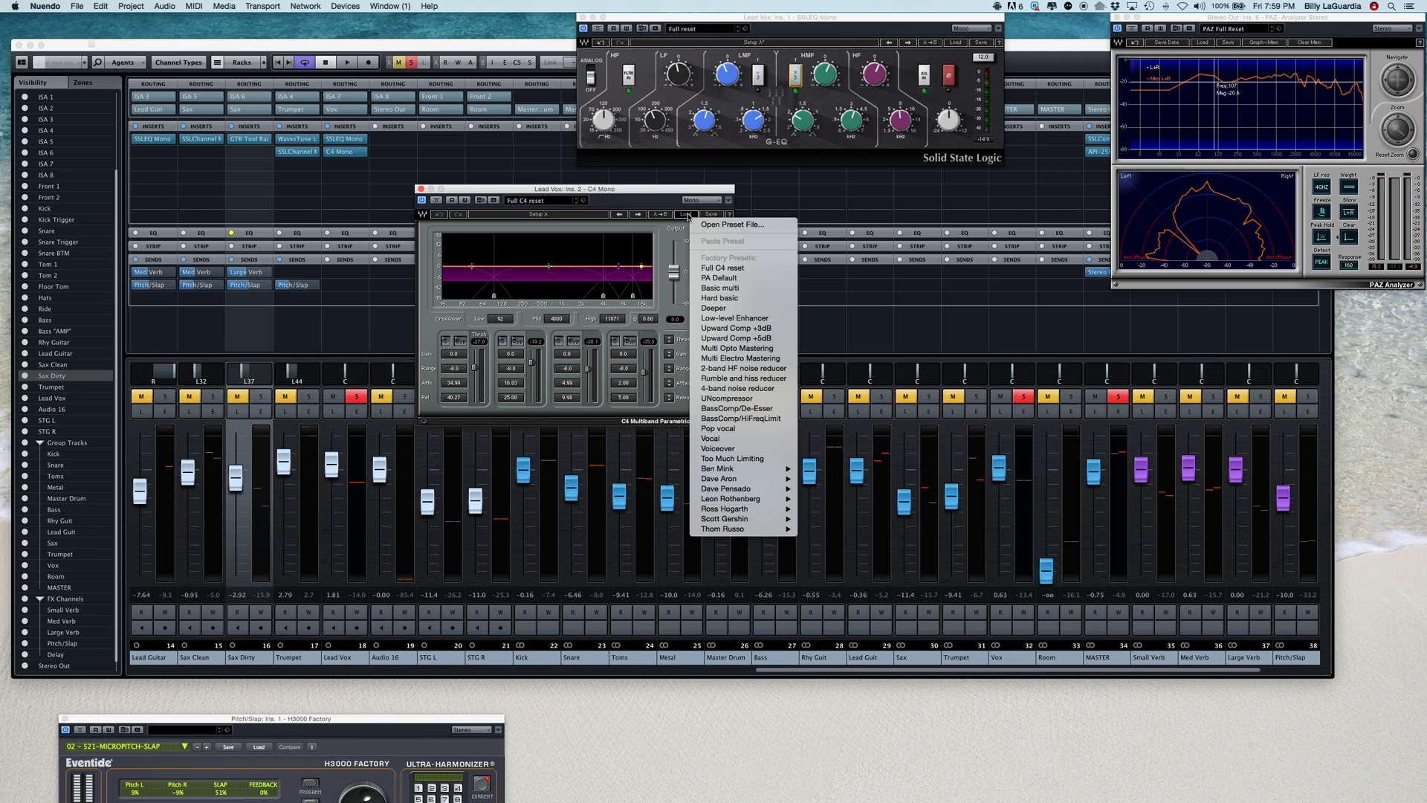
{"action": "left_click", "coordinate": [734, 430]}
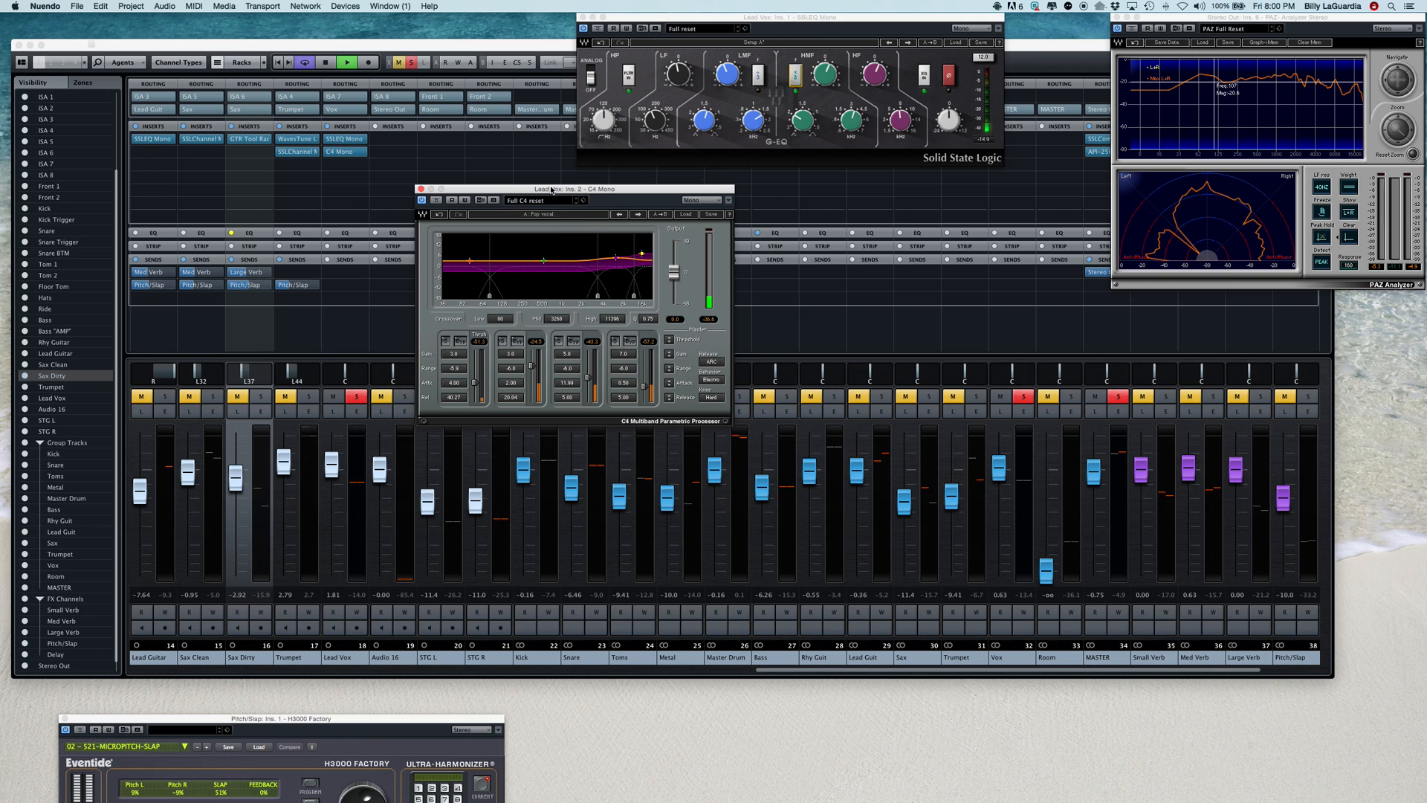
Reposition the C4 window, adjust the thresholds of its second and third bands while the vocal plays, and stop playback
{"action": "left_click_drag", "start_coordinate": [553, 190], "coordinate": [523, 185]}
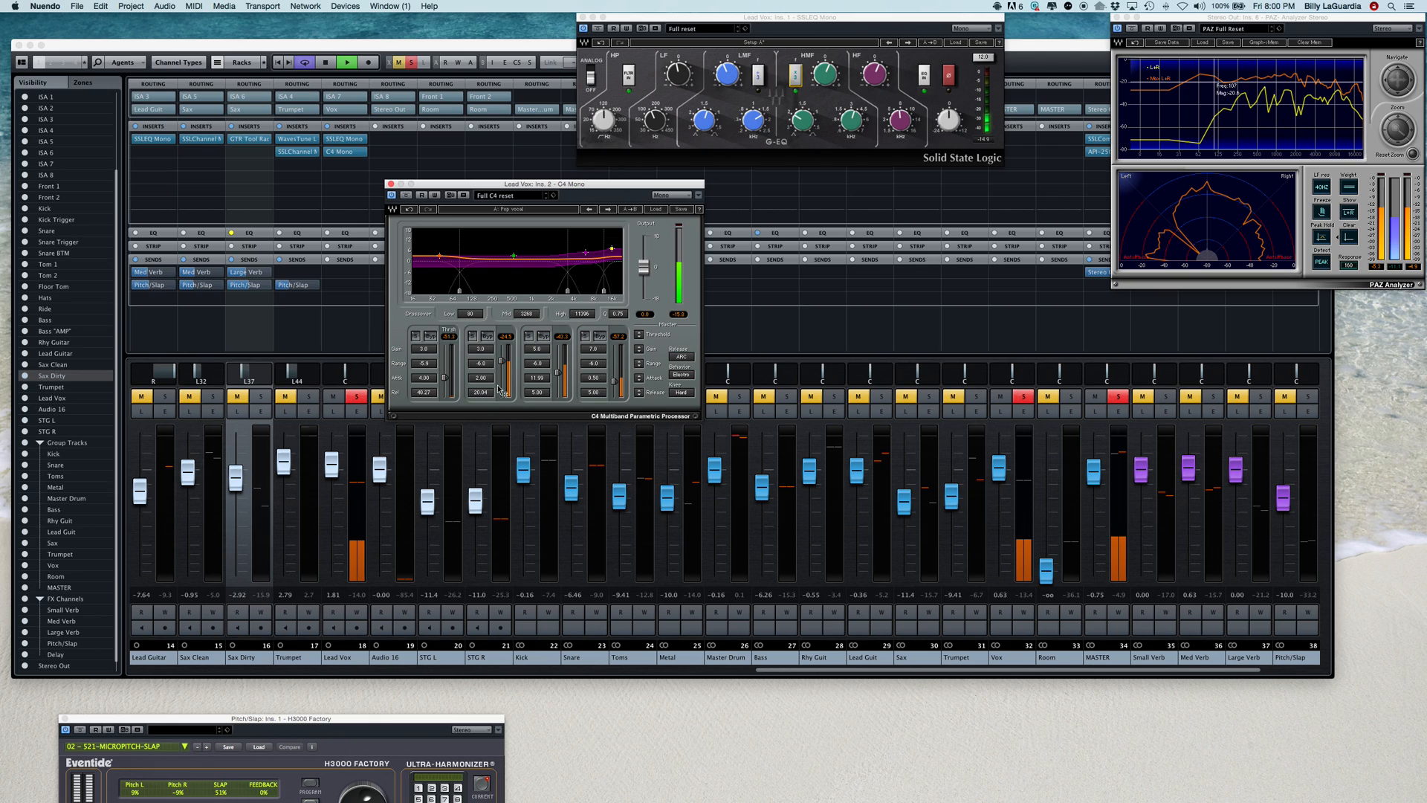
{"action": "left_click_drag", "start_coordinate": [503, 364], "coordinate": [558, 363]}
{"action": "key", "text": "space"}
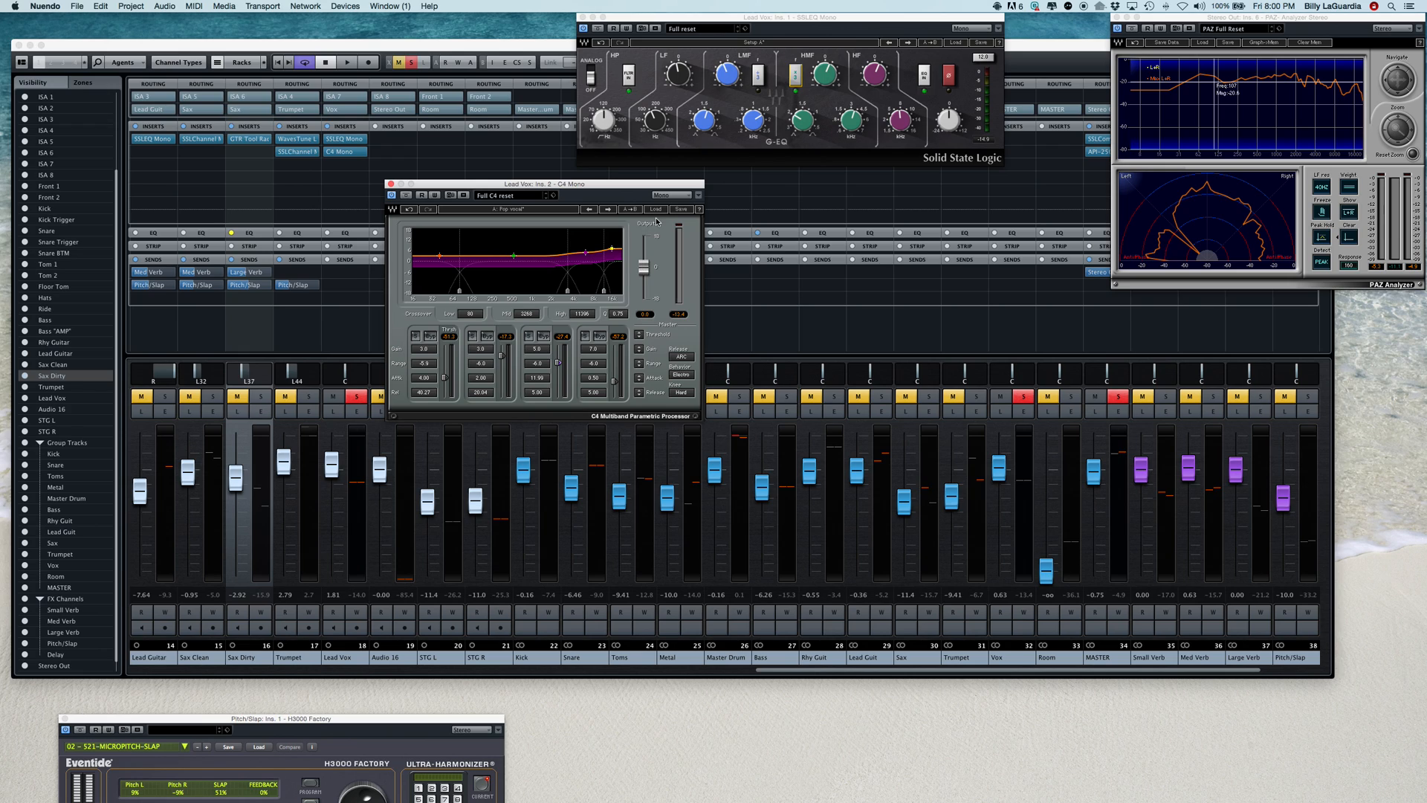
Review the high-pass, HF gain, HMF gain and HMF frequency controls on the Lead Vox EQ, and play the vocal
{"action": "left_click", "coordinate": [605, 121]}
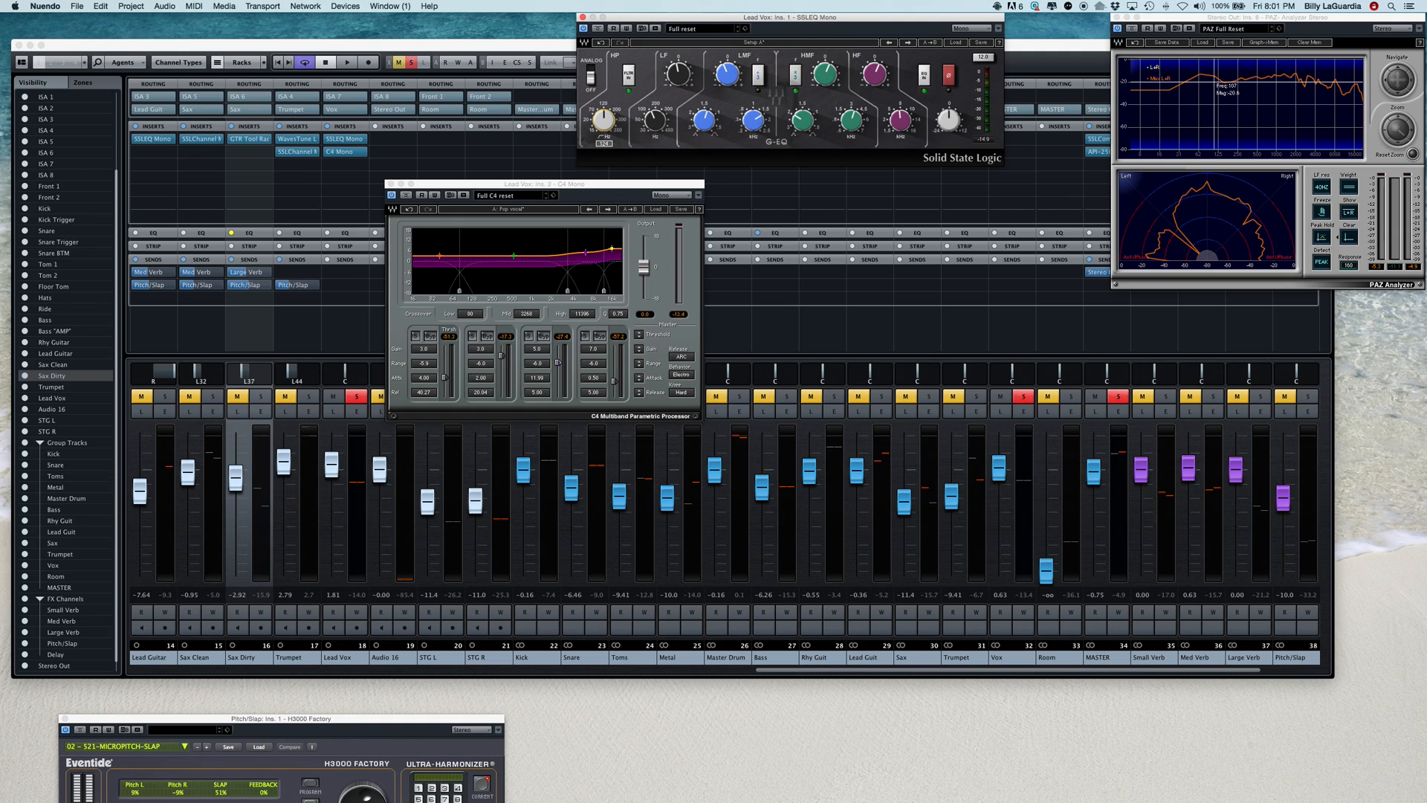
{"action": "left_click", "coordinate": [875, 74]}
{"action": "left_click", "coordinate": [825, 74]}
{"action": "left_click", "coordinate": [851, 119]}
{"action": "key", "text": "space"}
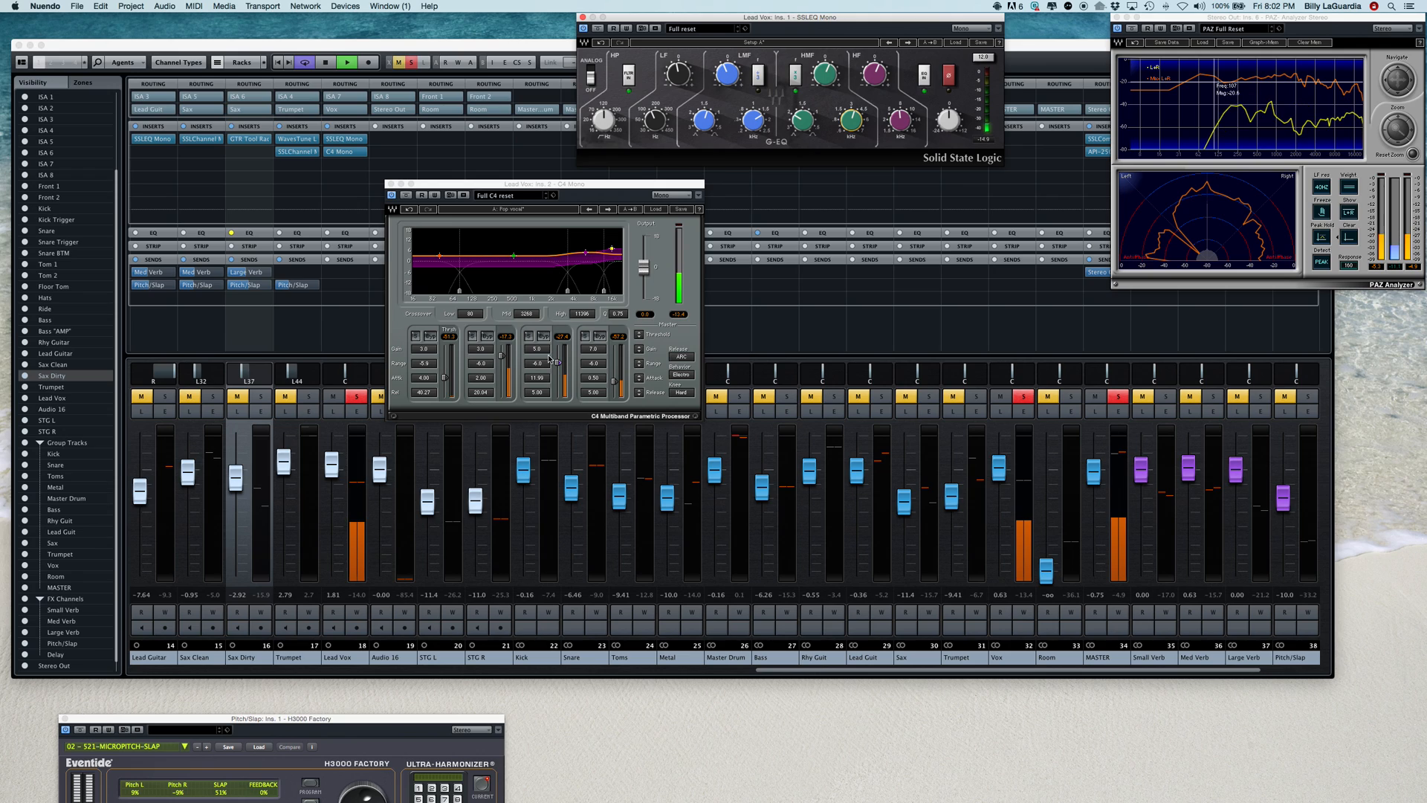
Try the Vox group fader at about -14.1 and -3.70 dB, and bring it back up to 0.23 dB
{"action": "left_click_drag", "start_coordinate": [1001, 470], "coordinate": [1001, 510]}
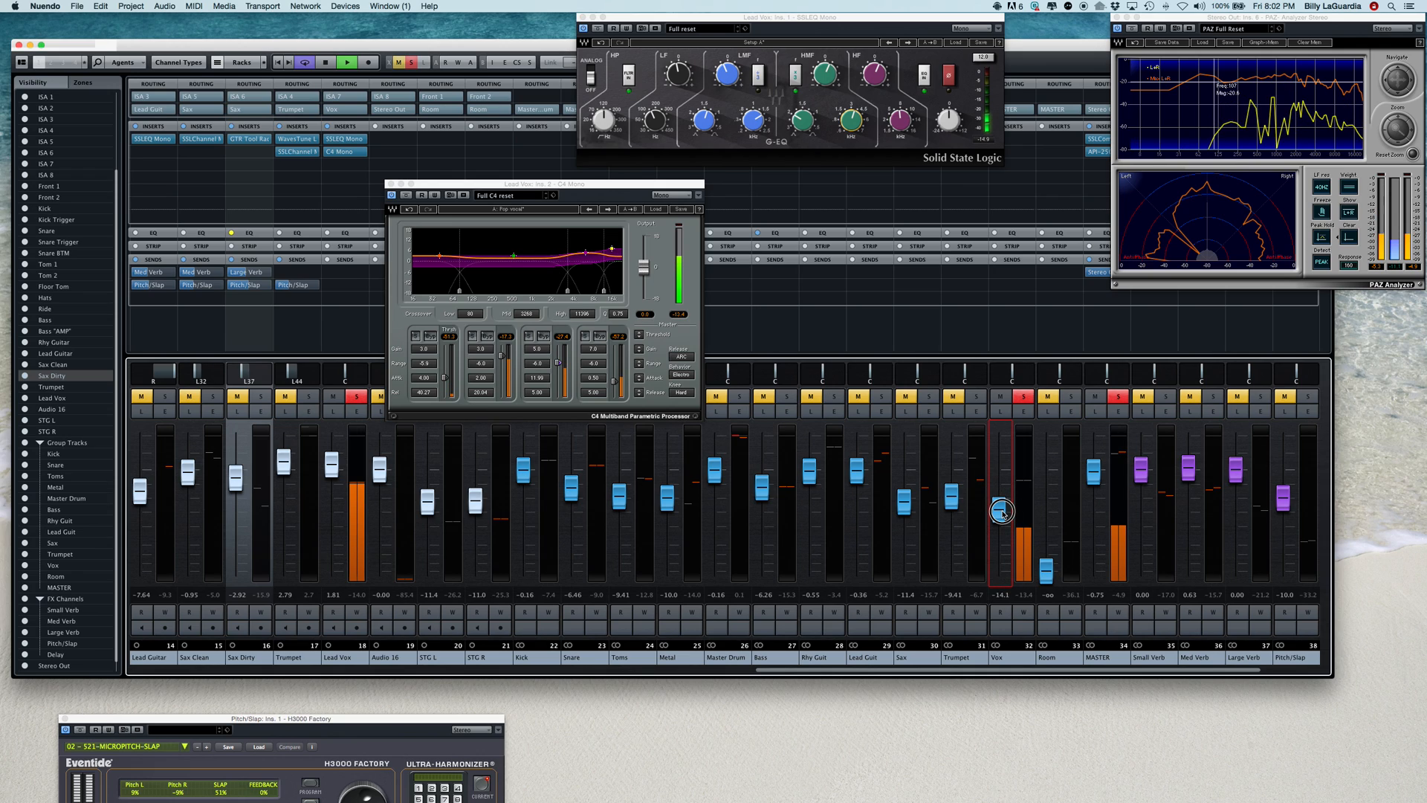
{"action": "left_click_drag", "start_coordinate": [1001, 511], "coordinate": [1001, 480]}
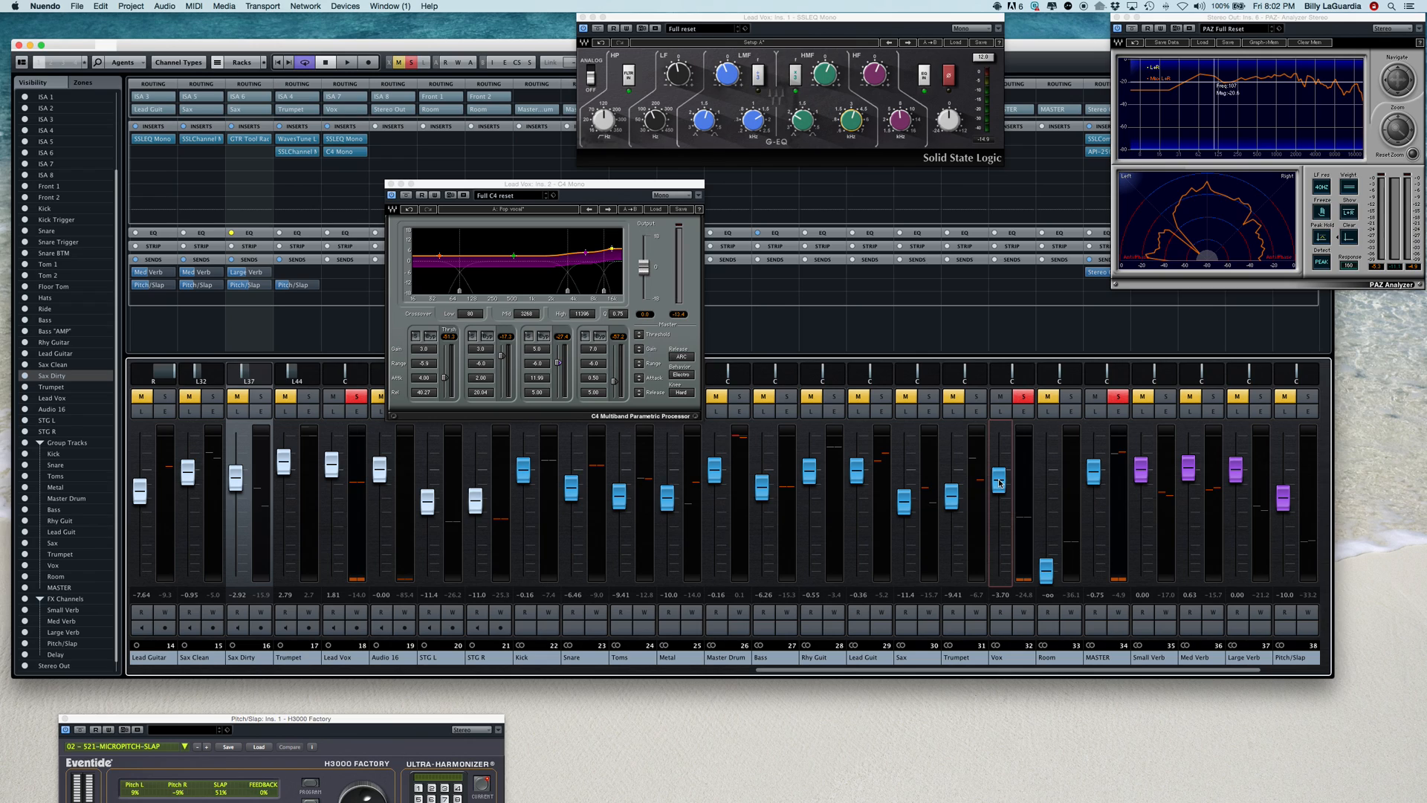
{"action": "left_click_drag", "start_coordinate": [999, 483], "coordinate": [1000, 469]}
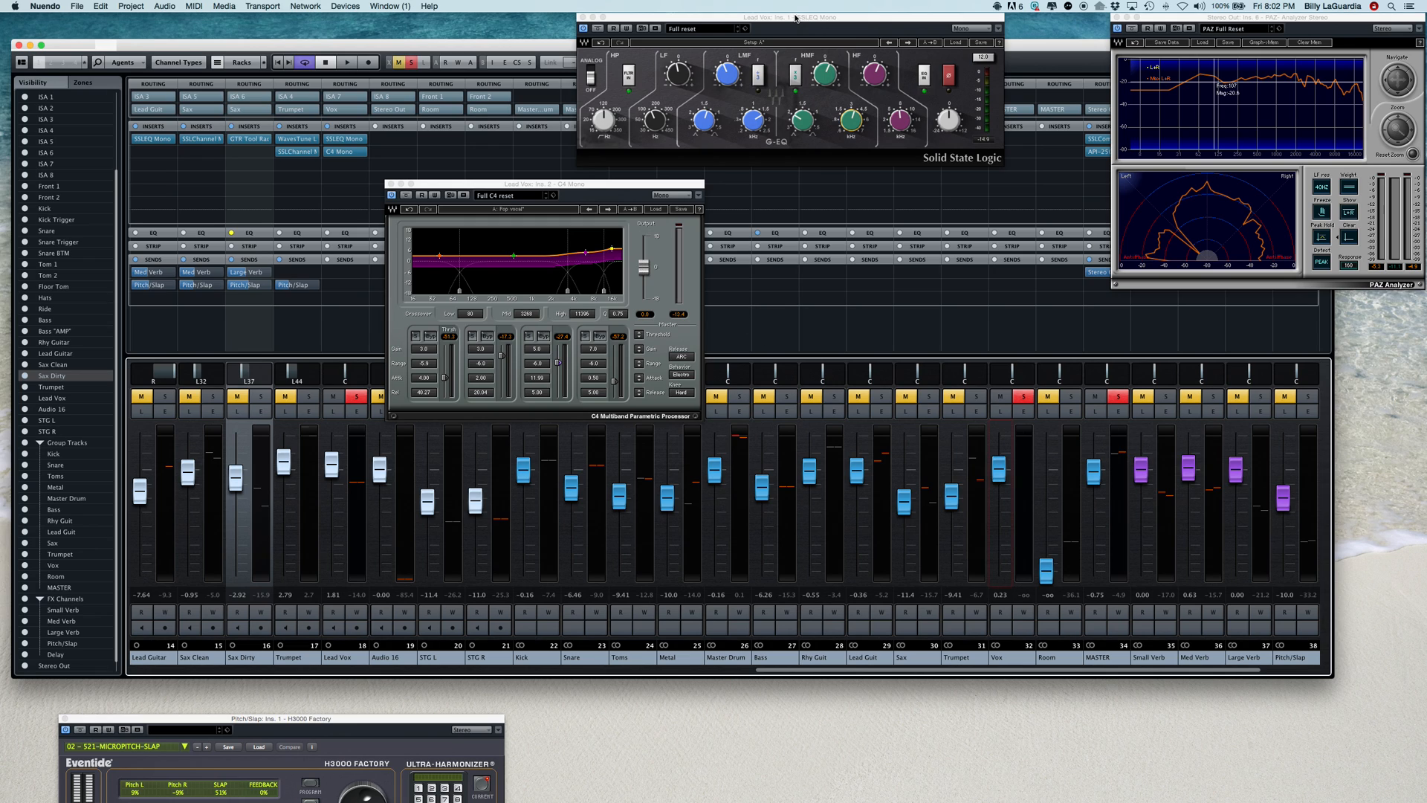
Place the EQ window above the C4, dip the Lead Vox fader to about -31.3 dB during playback and settle it at 0.23 dB
{"action": "left_click_drag", "start_coordinate": [789, 21], "coordinate": [586, 30]}
{"action": "key", "text": "space"}
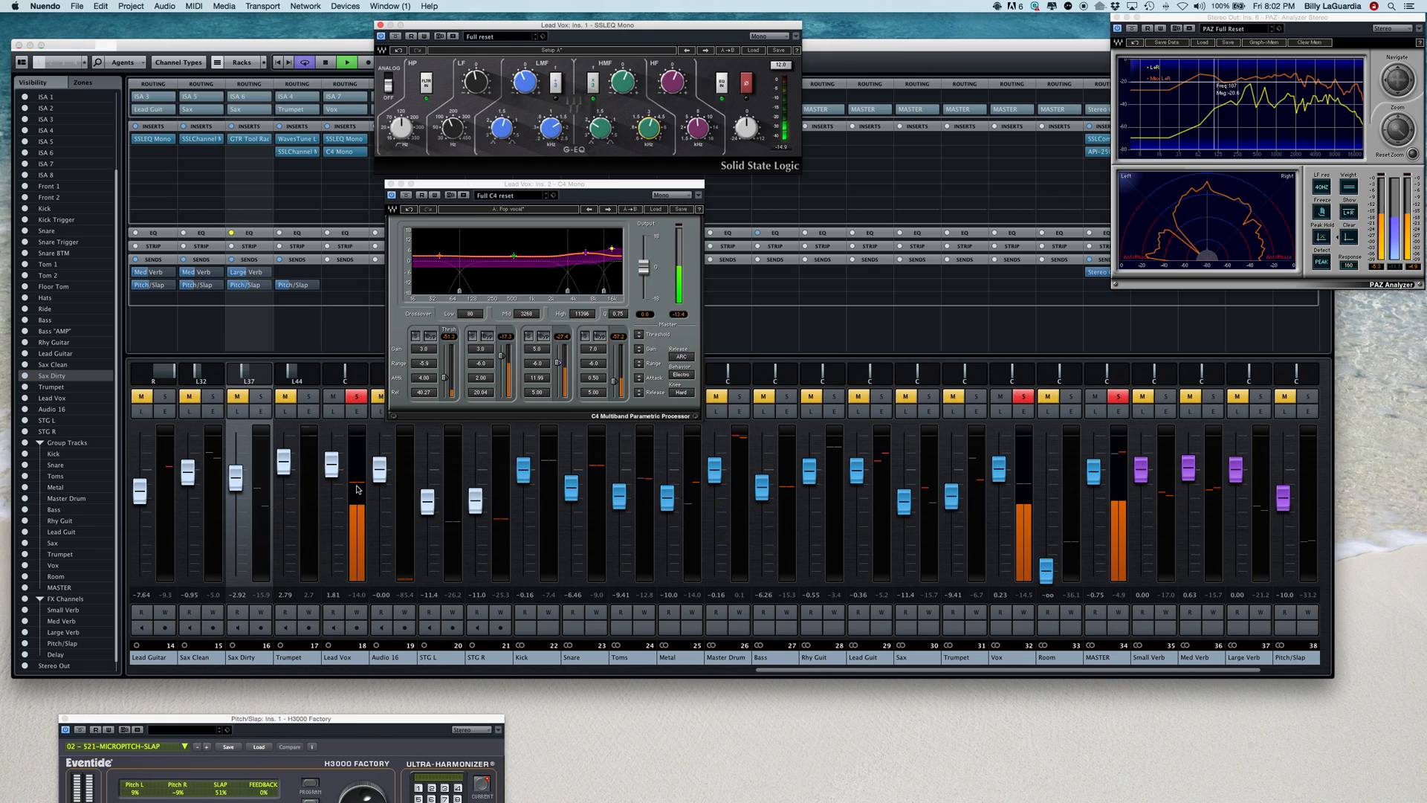
{"action": "left_click_drag", "start_coordinate": [332, 469], "coordinate": [335, 553]}
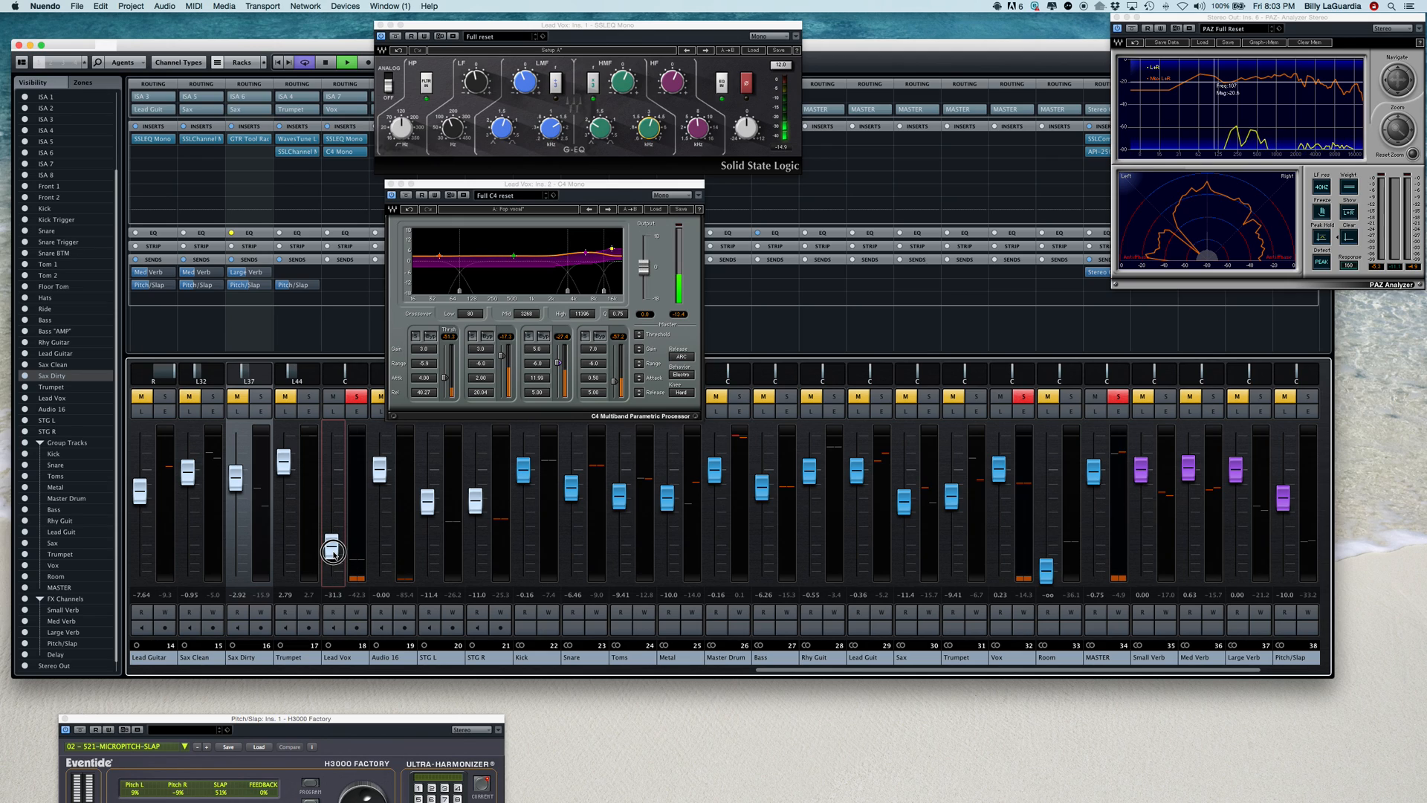
{"action": "left_click_drag", "start_coordinate": [333, 553], "coordinate": [336, 476]}
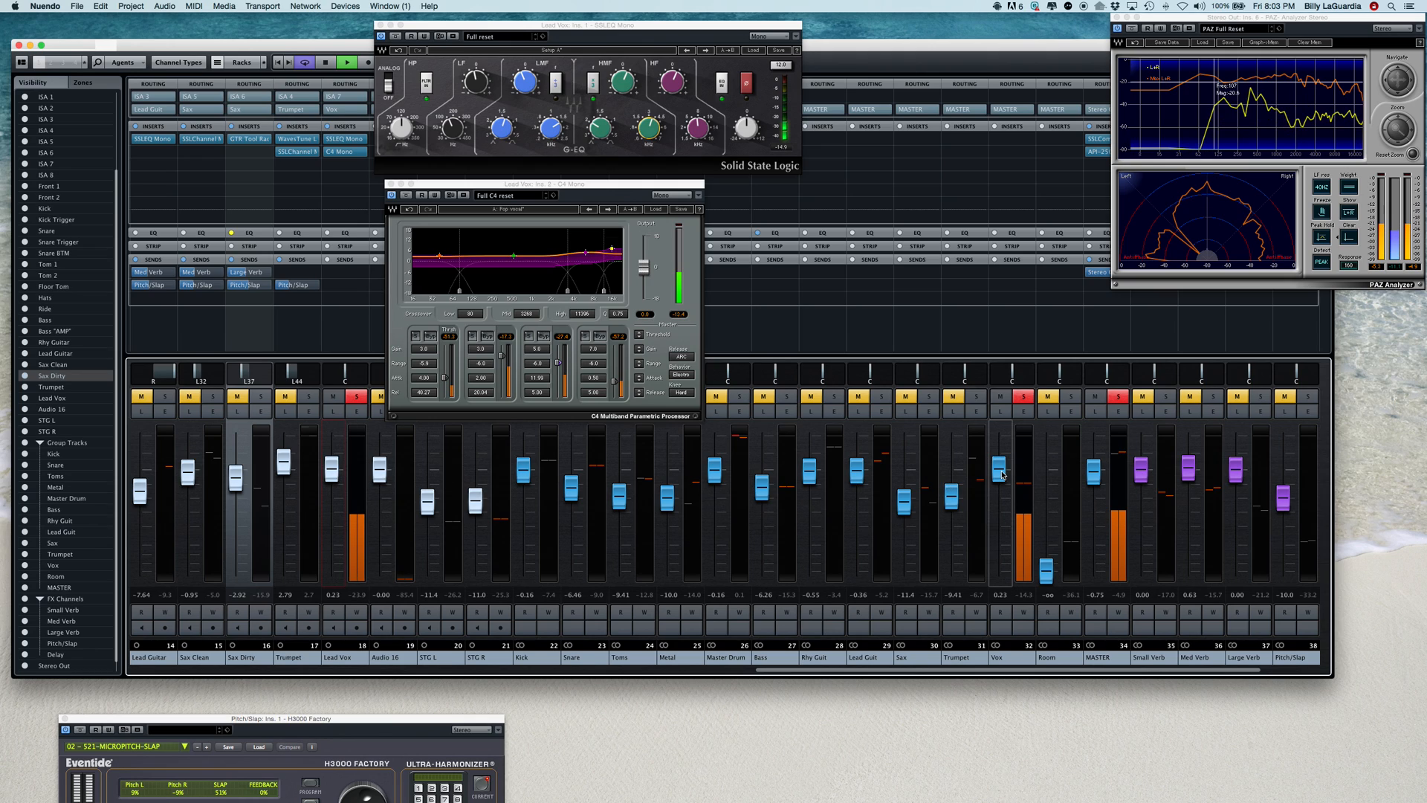
Audition lower levels on the Vox group fader while the vocal plays and settle it at about -1.9 dB
{"action": "mouse_move", "coordinate": [1000, 468]}
{"action": "left_mouse_down"}
{"action": "mouse_move", "coordinate": [1003, 498]}
{"action": "mouse_move", "coordinate": [998, 484]}
{"action": "left_mouse_up"}
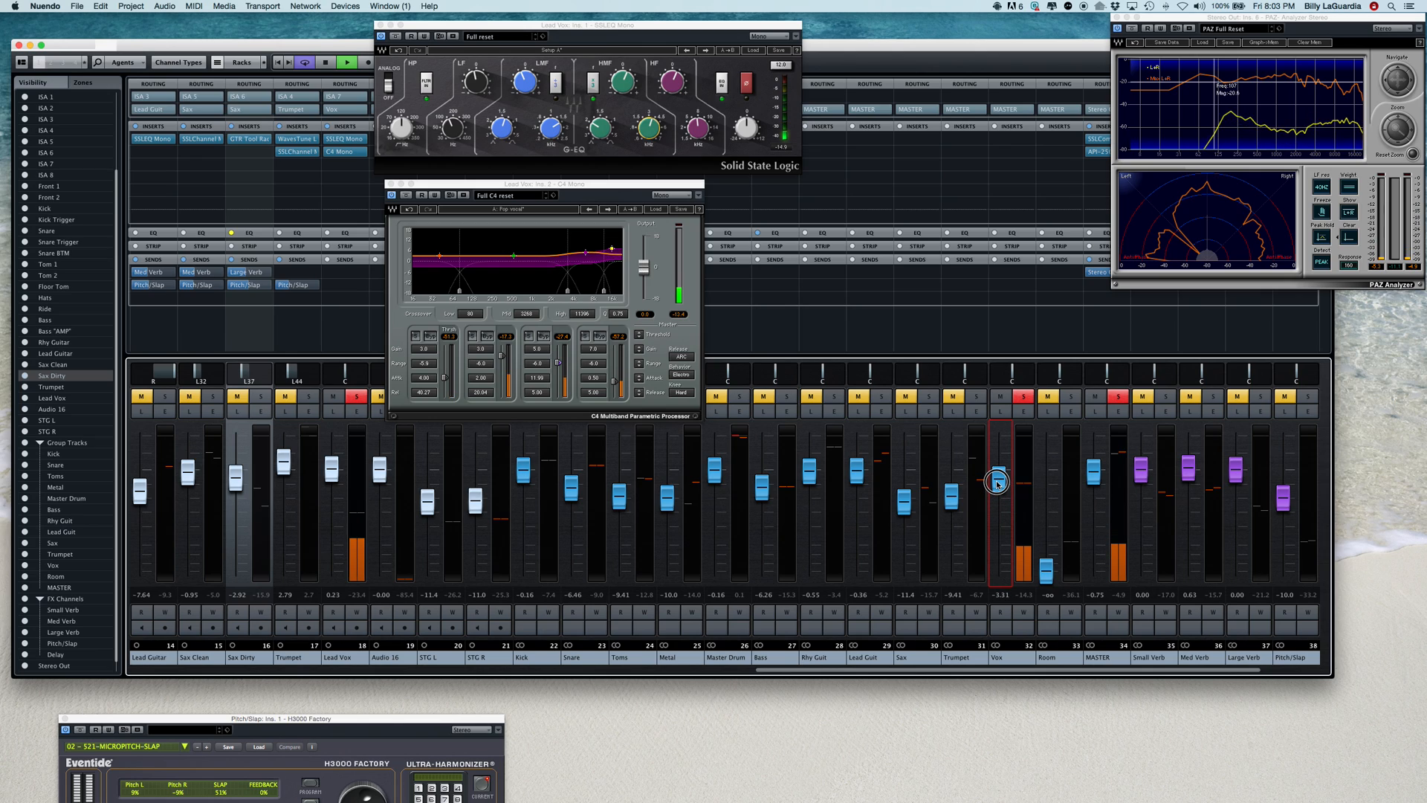
{"action": "mouse_move", "coordinate": [998, 484]}
{"action": "left_mouse_down"}
{"action": "mouse_move", "coordinate": [1001, 511]}
{"action": "mouse_move", "coordinate": [998, 474]}
{"action": "left_mouse_up"}
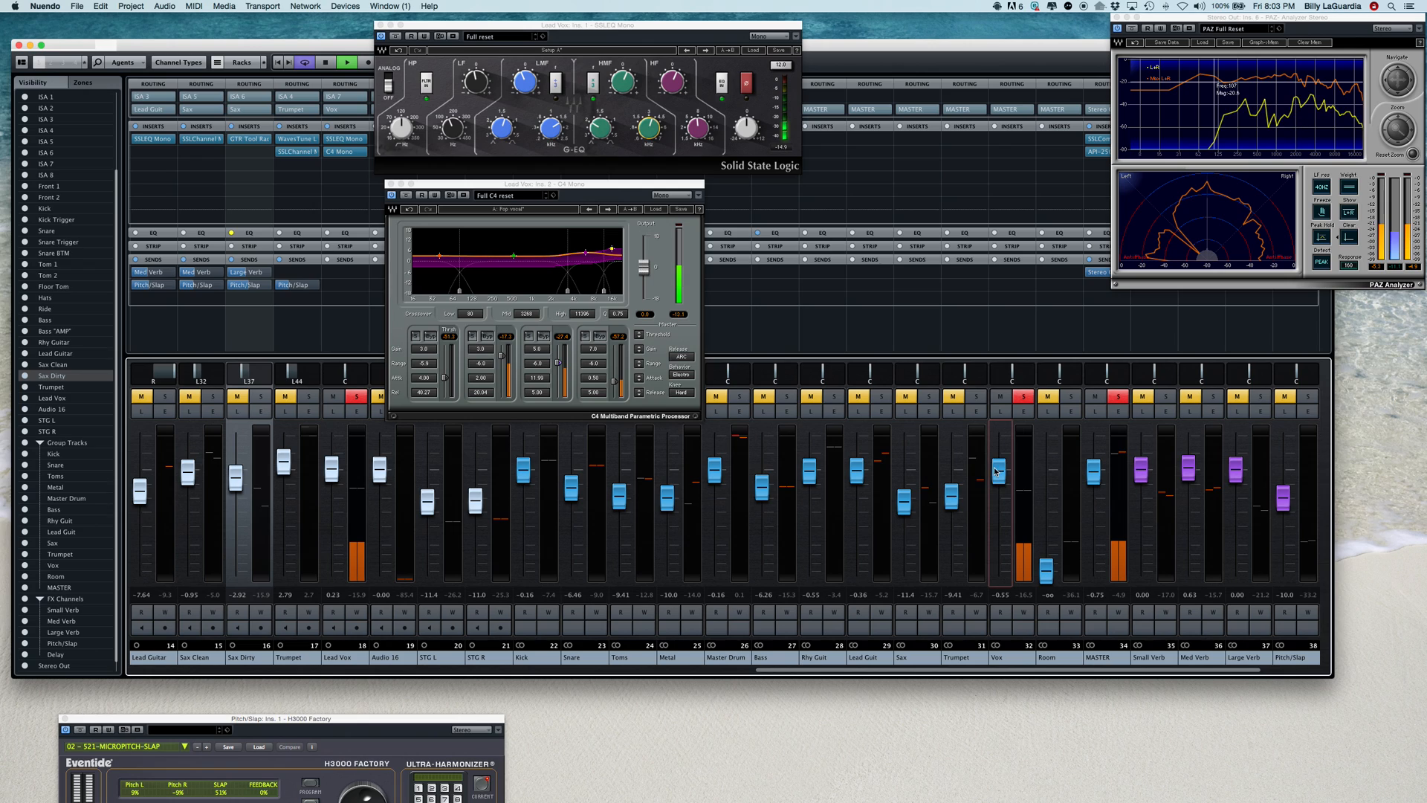
{"action": "left_click_drag", "start_coordinate": [998, 472], "coordinate": [1009, 535]}
{"action": "left_click_drag", "start_coordinate": [1010, 536], "coordinate": [990, 473]}
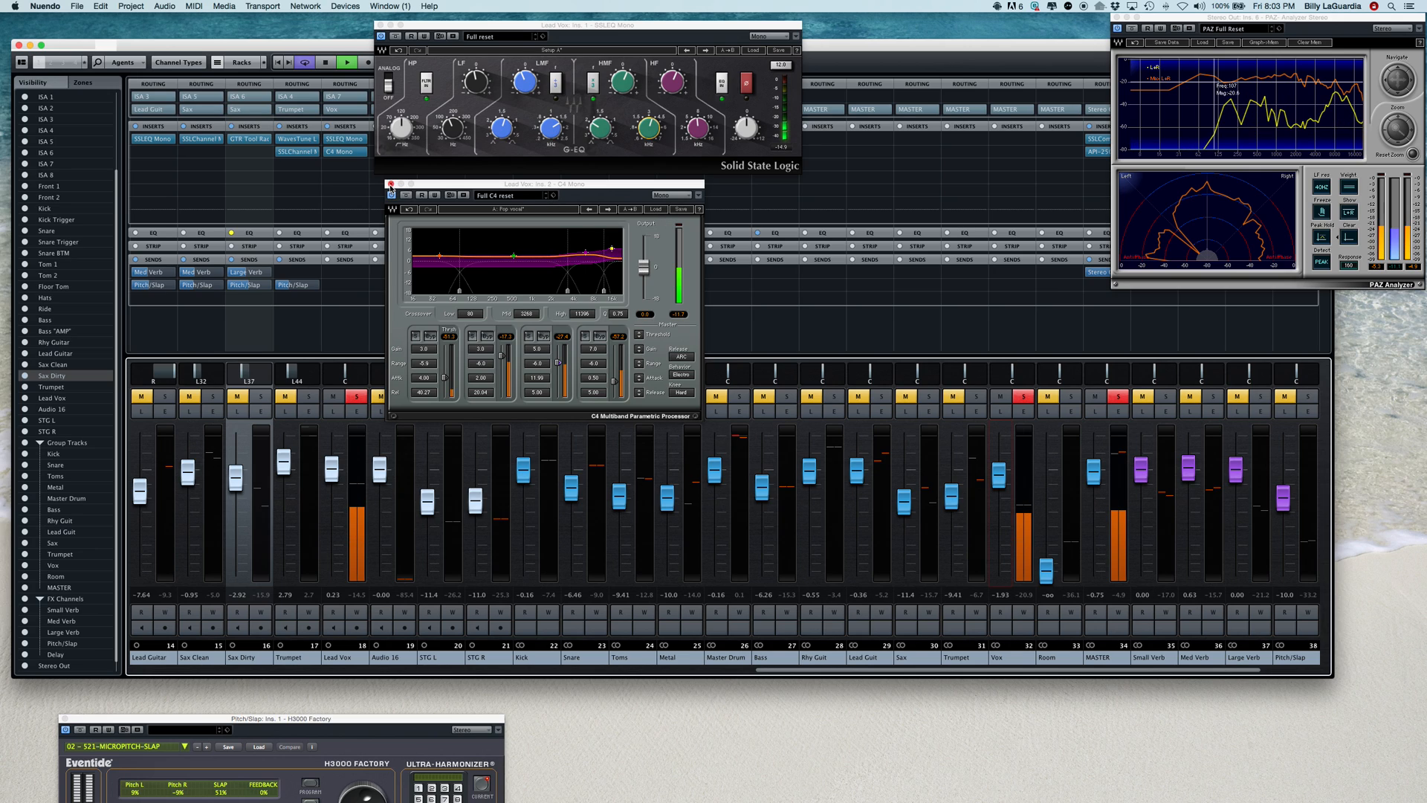
Insert RDeEsser Mono in the third insert slot of the Lead Vox channel and place its window over the lower part of the C4
{"action": "left_click_drag", "start_coordinate": [429, 182], "coordinate": [424, 165]}
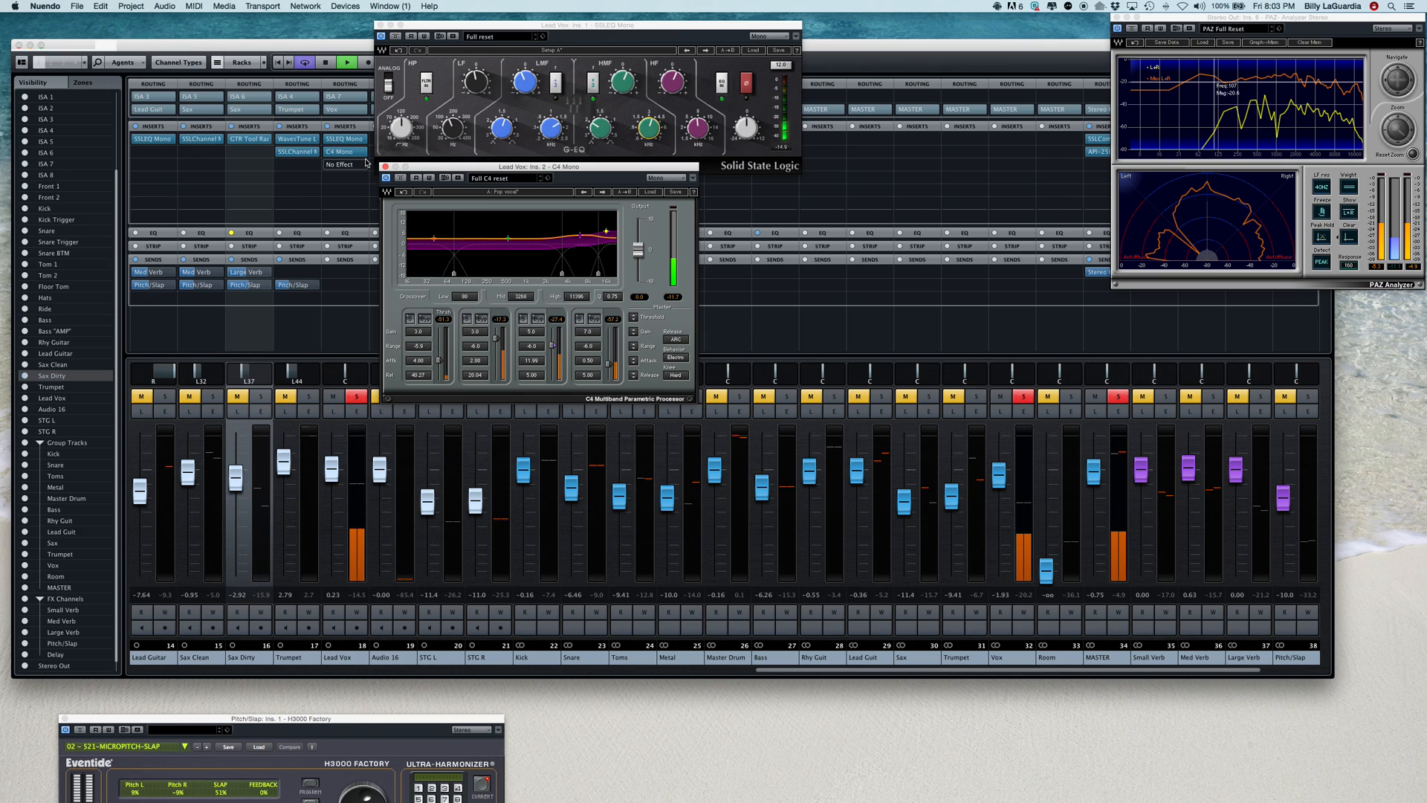
{"action": "left_click", "coordinate": [364, 163]}
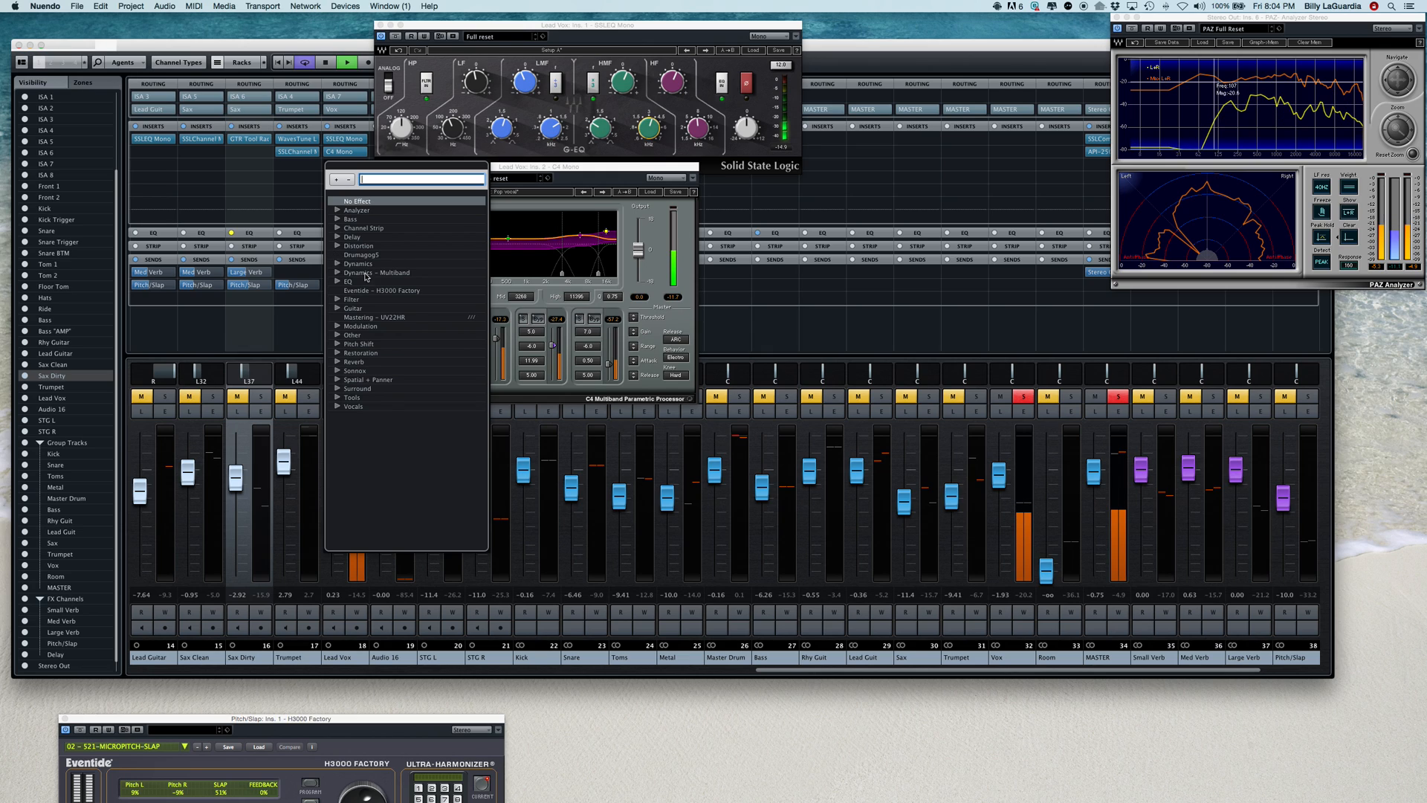
{"action": "left_click", "coordinate": [338, 264]}
{"action": "scroll", "coordinate": [396, 417], "scroll_direction": "down", "scroll_amount": 5}
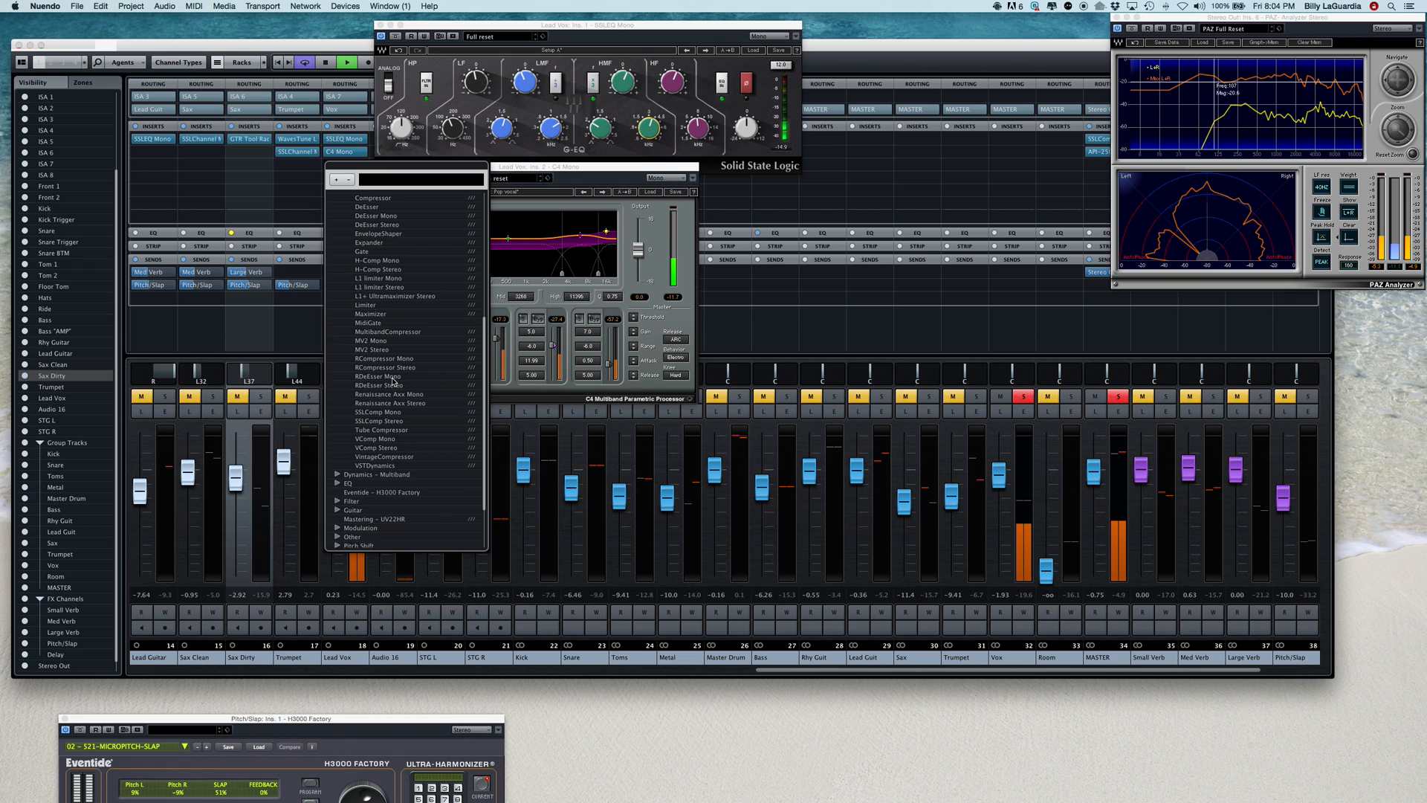
{"action": "left_click", "coordinate": [443, 380]}
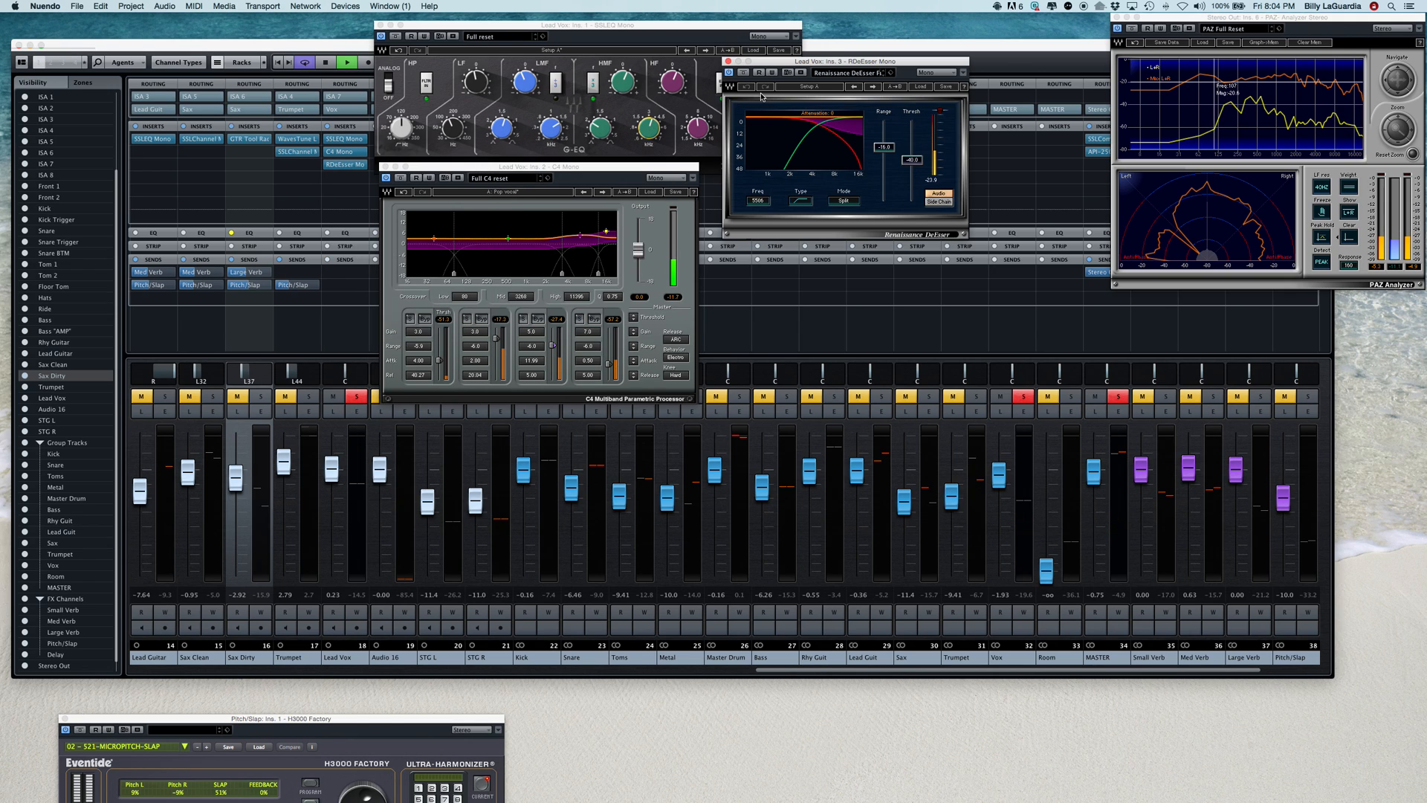
{"action": "left_click_drag", "start_coordinate": [777, 64], "coordinate": [485, 288]}
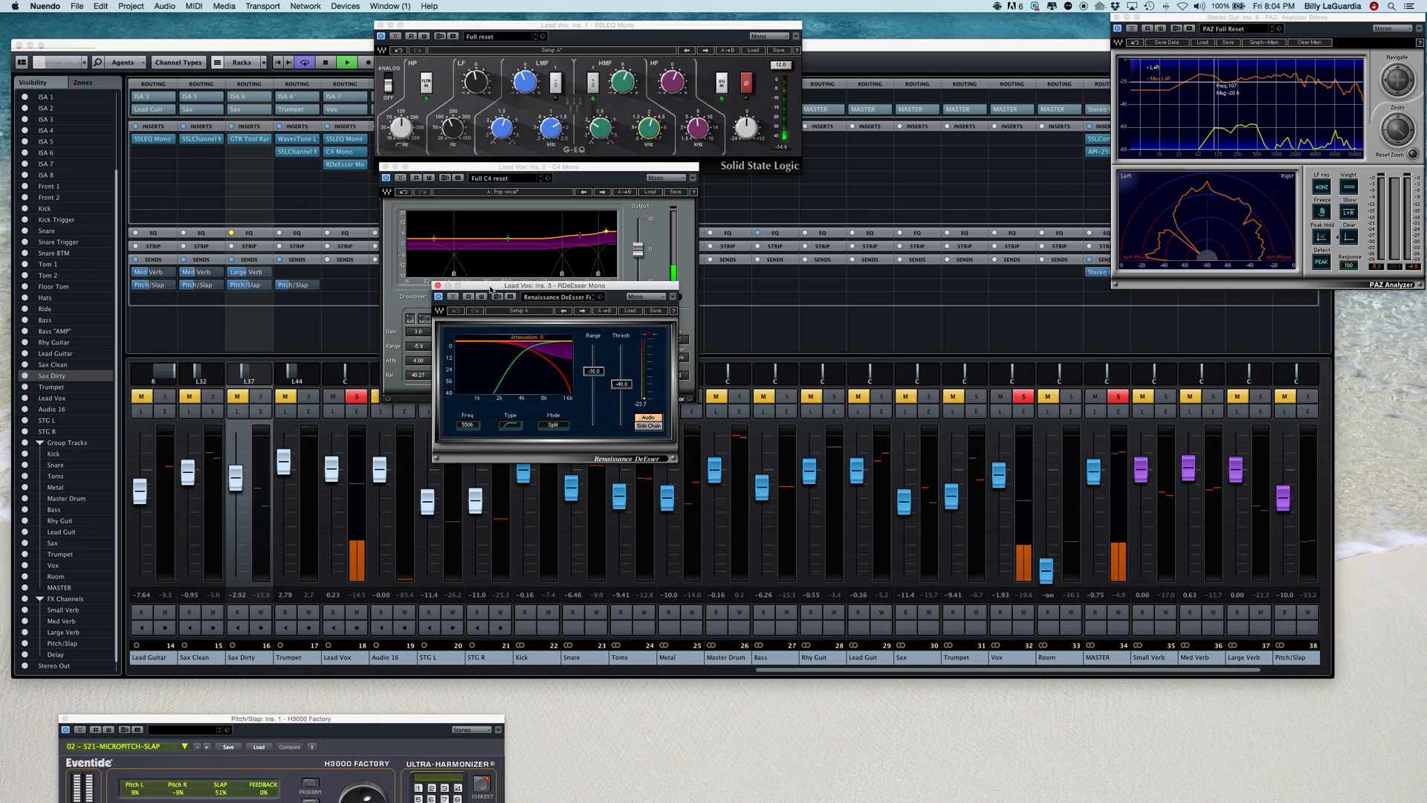
Load the Male DeEss Narrow preset in the Lead Vox de-esser and toggle playback
{"action": "left_click", "coordinate": [629, 311]}
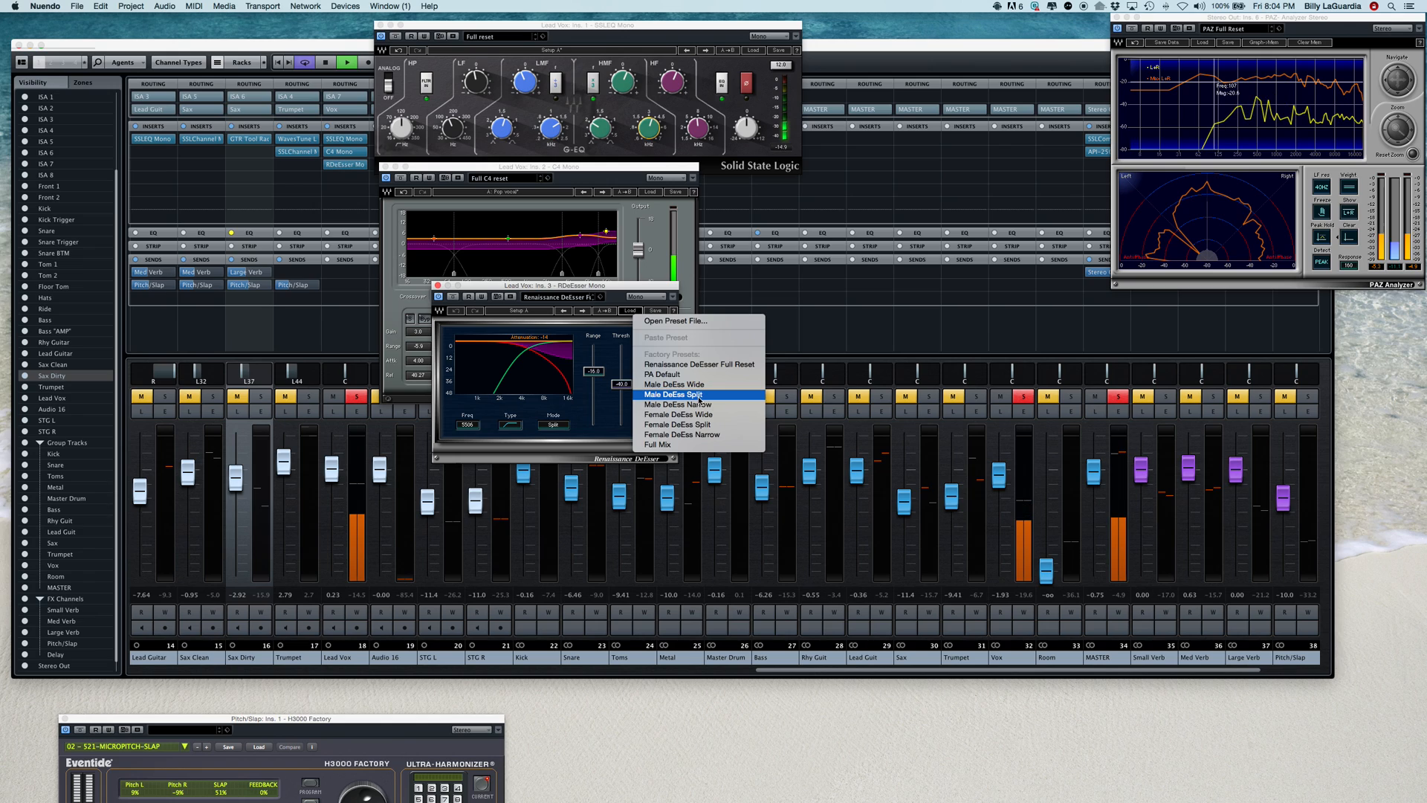
{"action": "left_click", "coordinate": [699, 405]}
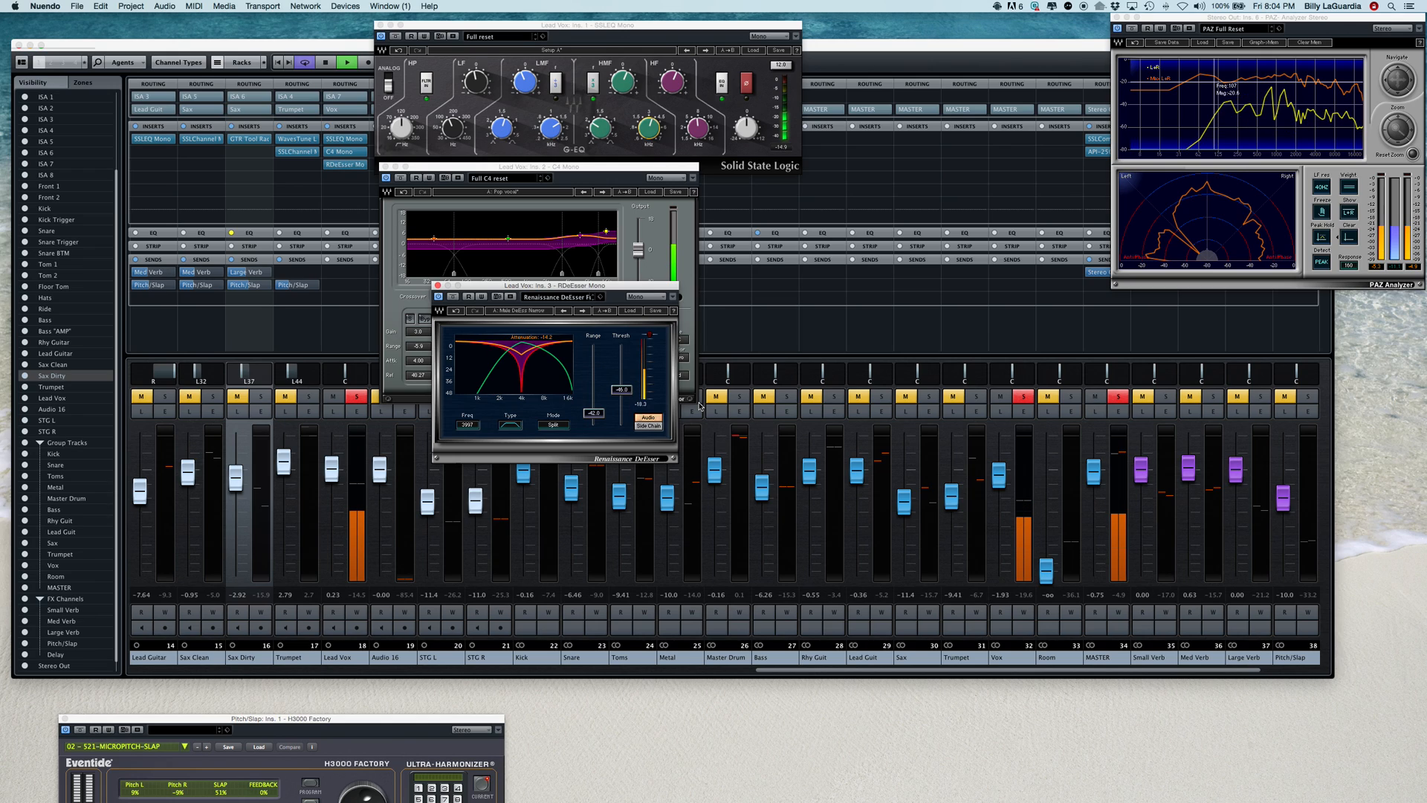
{"action": "key", "text": "space"}
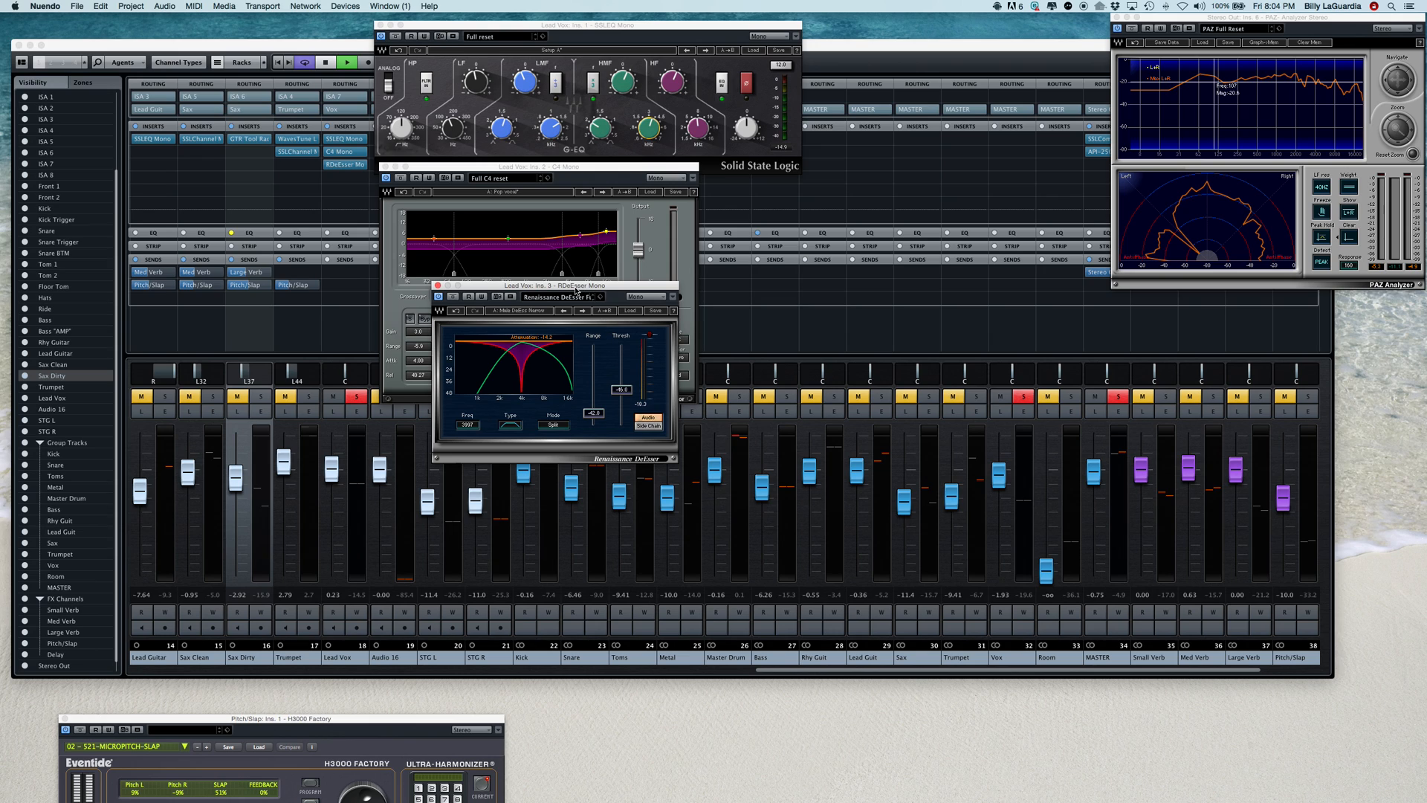
Lower the de-esser window and, during playback, set its range to about -39.2, frequency to 5472 and threshold to about -40.3
{"action": "left_click_drag", "start_coordinate": [576, 287], "coordinate": [558, 339]}
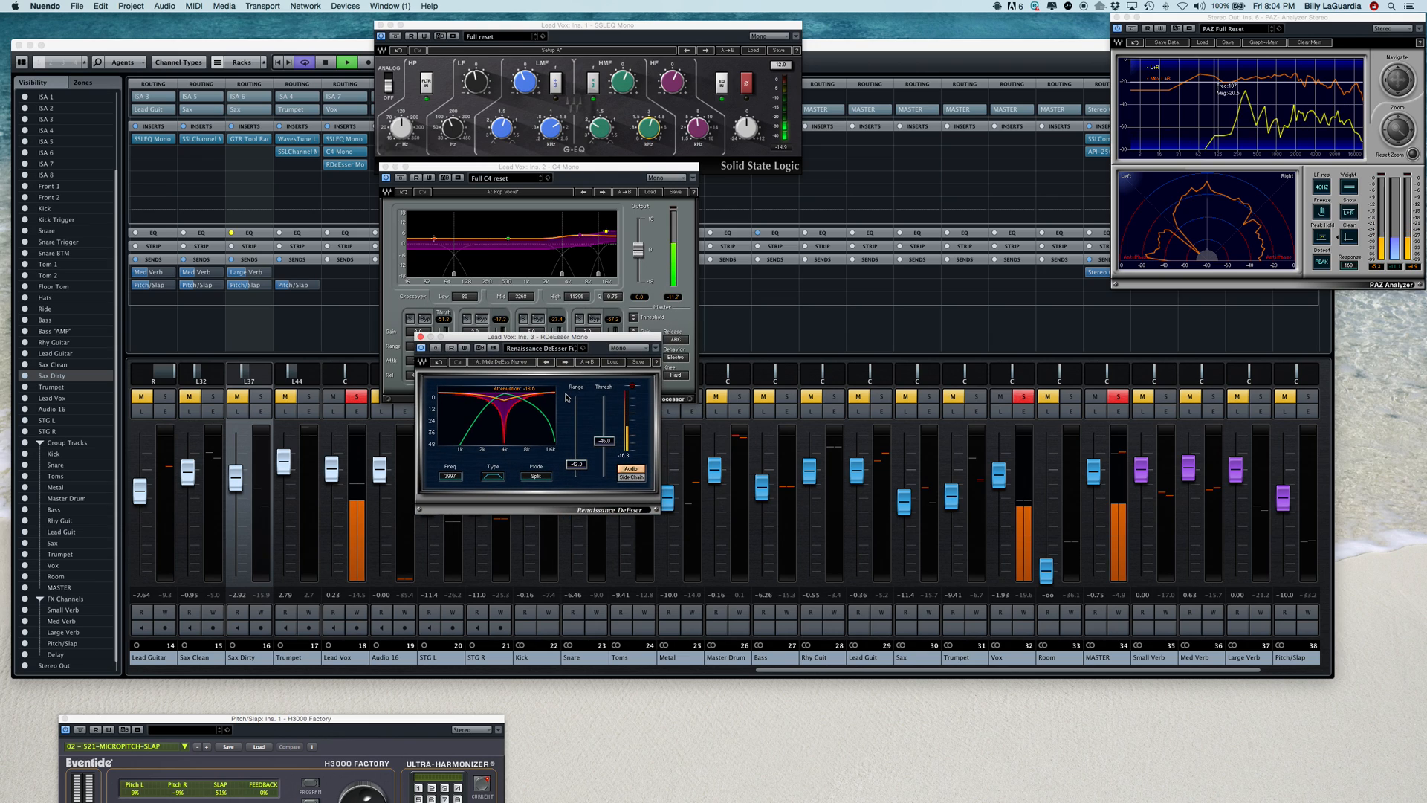
{"action": "left_click_drag", "start_coordinate": [576, 464], "coordinate": [596, 411]}
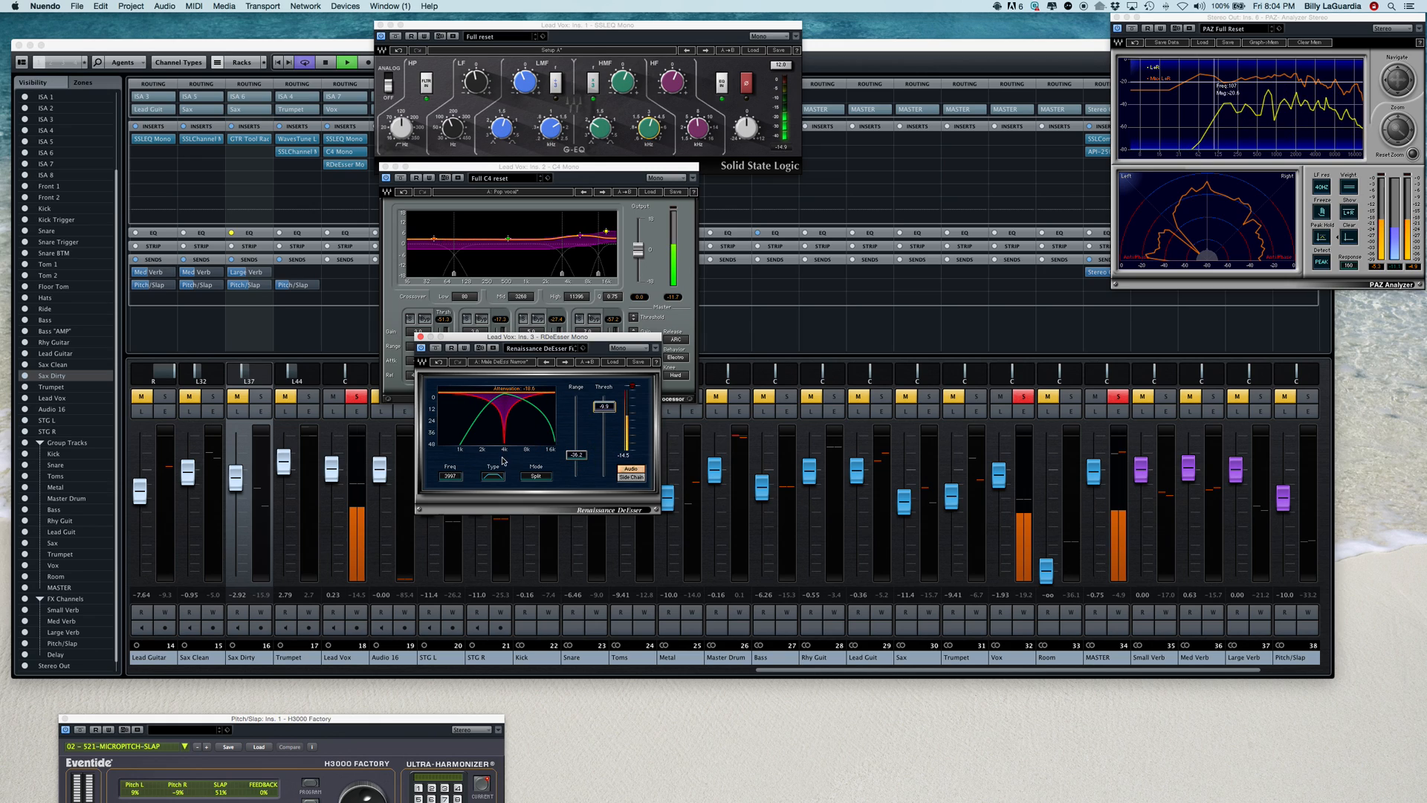
{"action": "left_click_drag", "start_coordinate": [457, 480], "coordinate": [457, 456]}
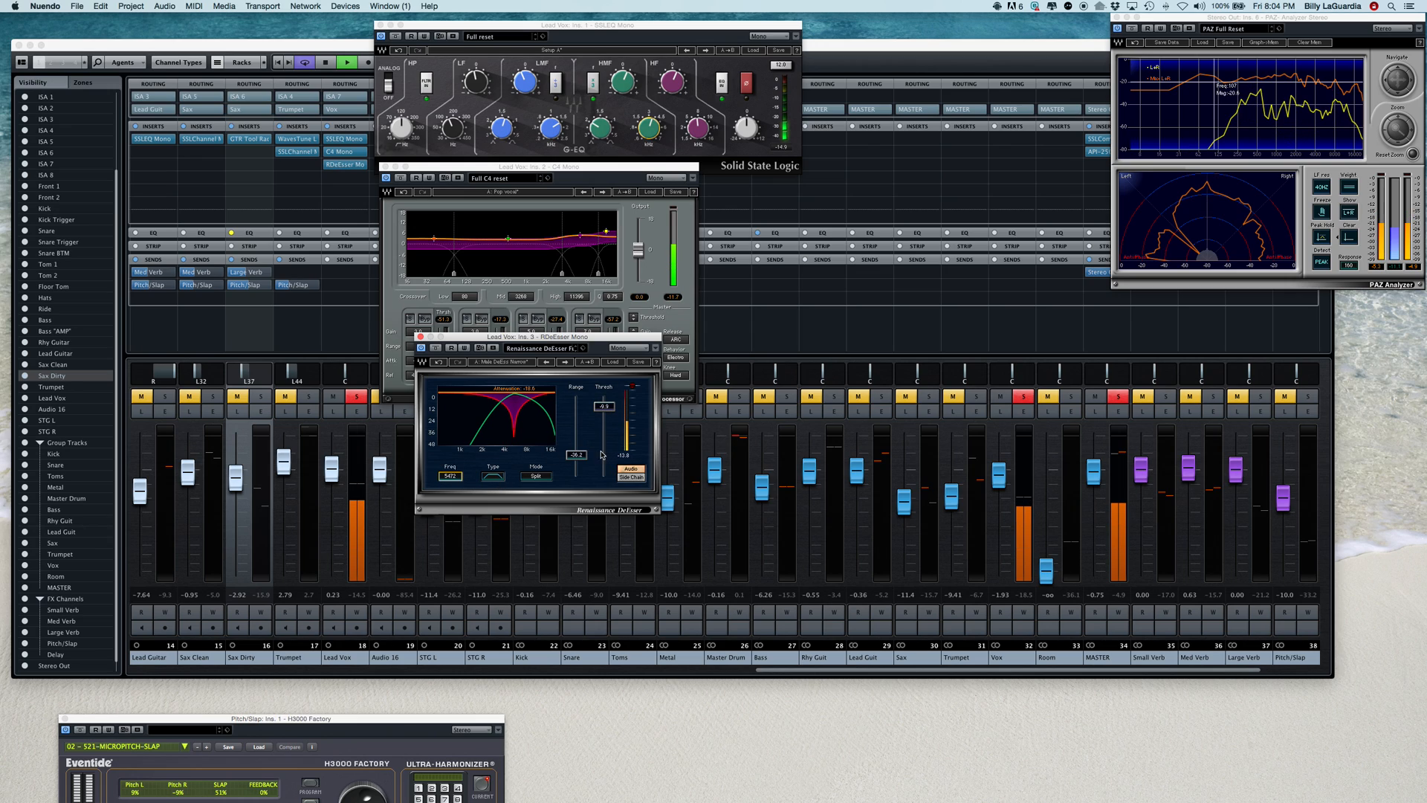
{"action": "left_click_drag", "start_coordinate": [610, 414], "coordinate": [603, 432]}
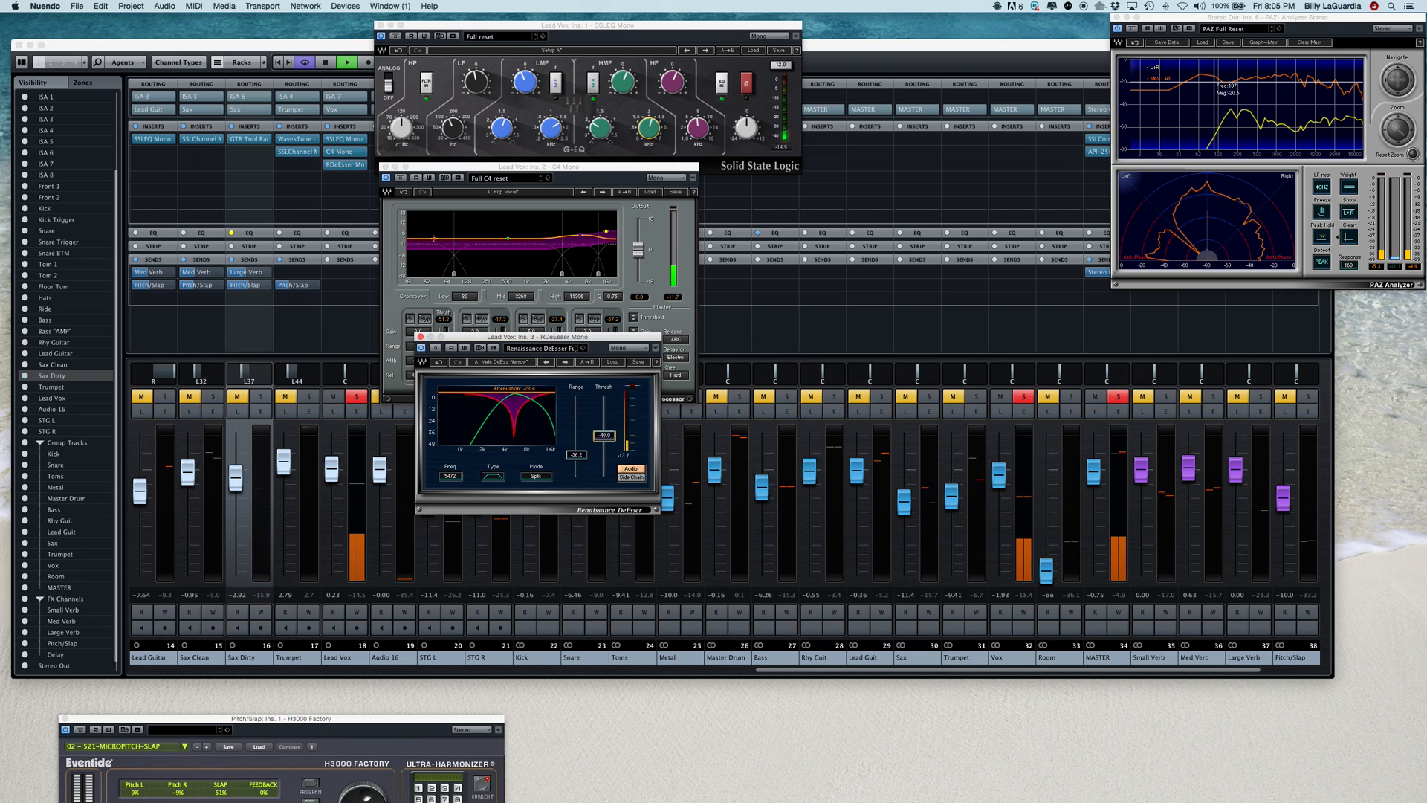
{"action": "left_click_drag", "start_coordinate": [604, 436], "coordinate": [605, 436]}
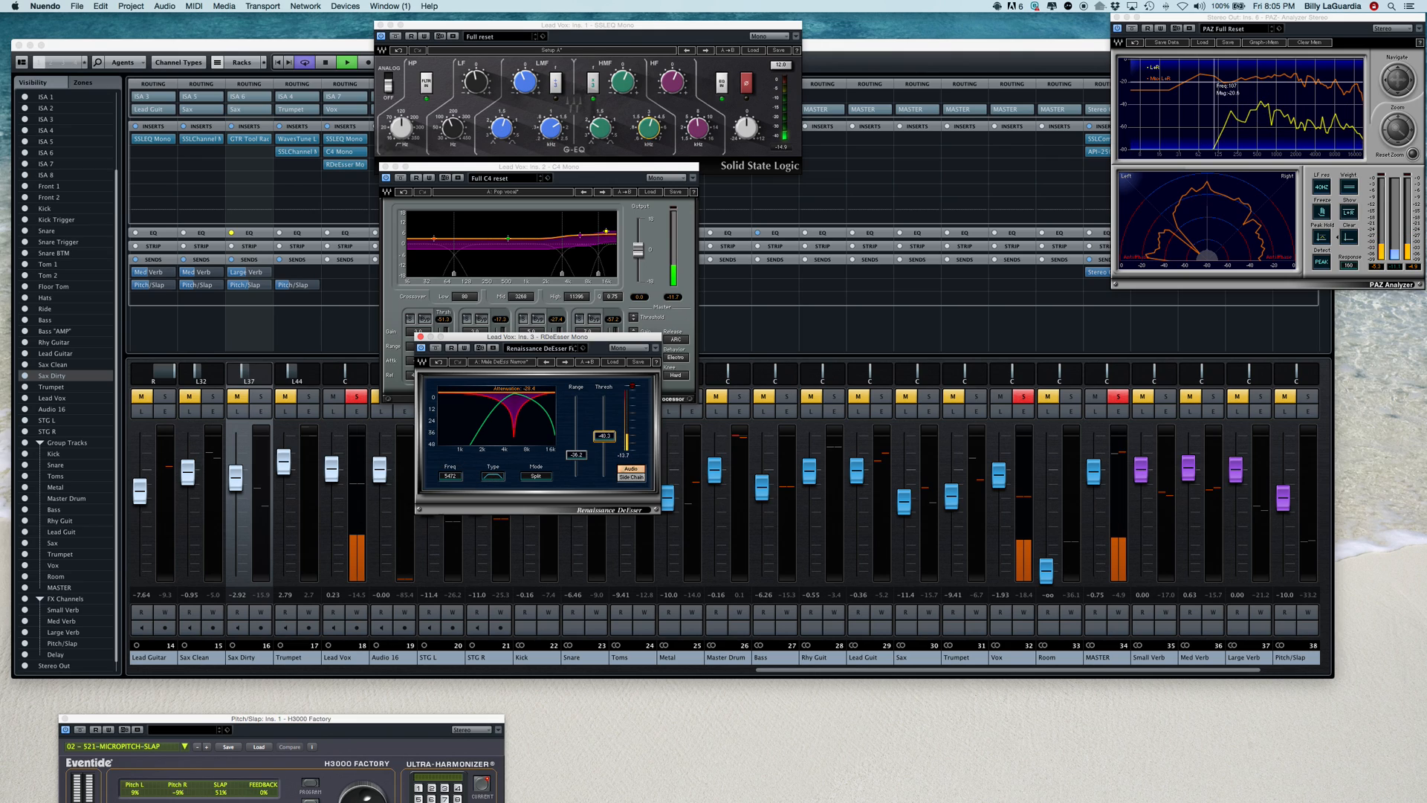
Sweep the de-esser's frequency down to about 2351, settle it at about 4038, and stop playback
{"action": "left_click_drag", "start_coordinate": [453, 478], "coordinate": [435, 478]}
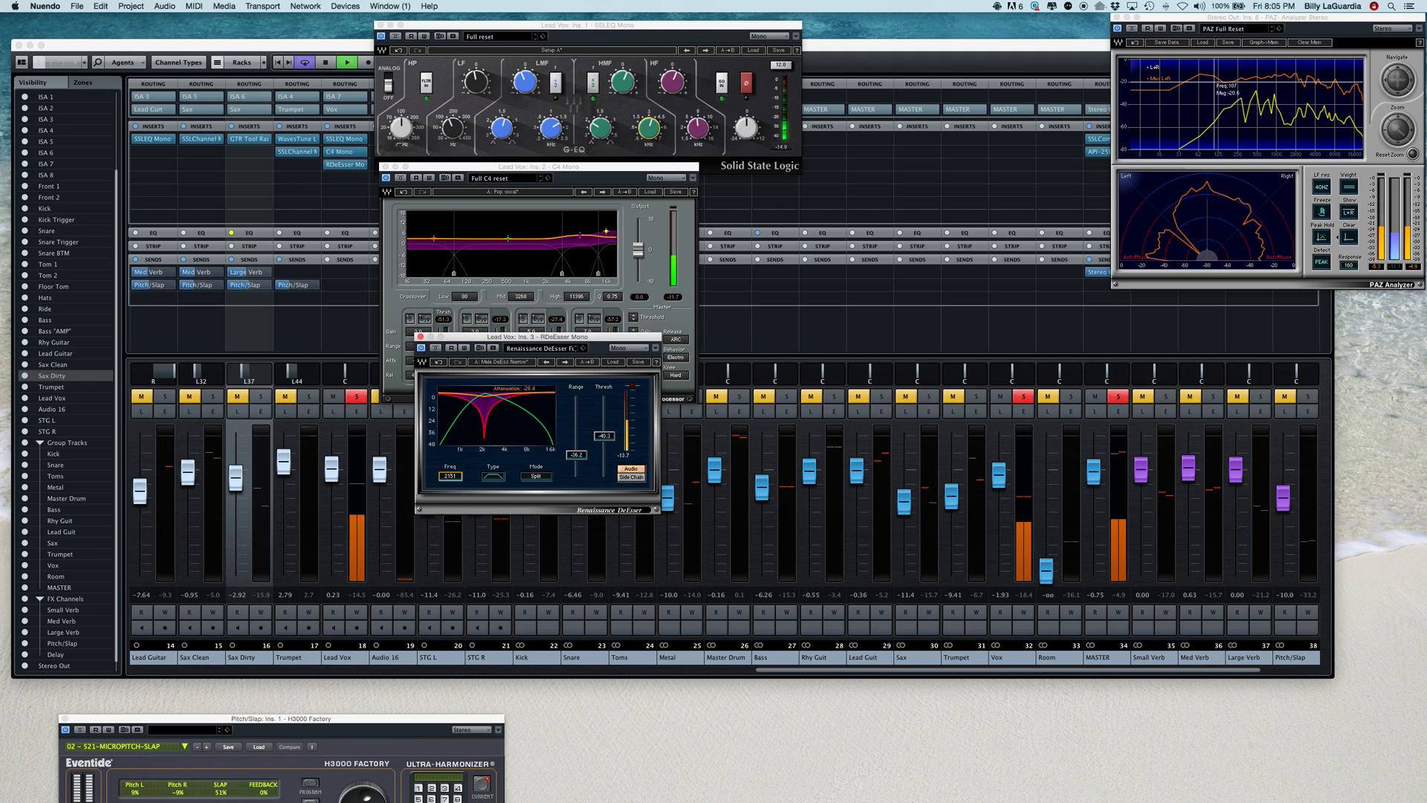
{"action": "left_click_drag", "start_coordinate": [448, 476], "coordinate": [450, 476]}
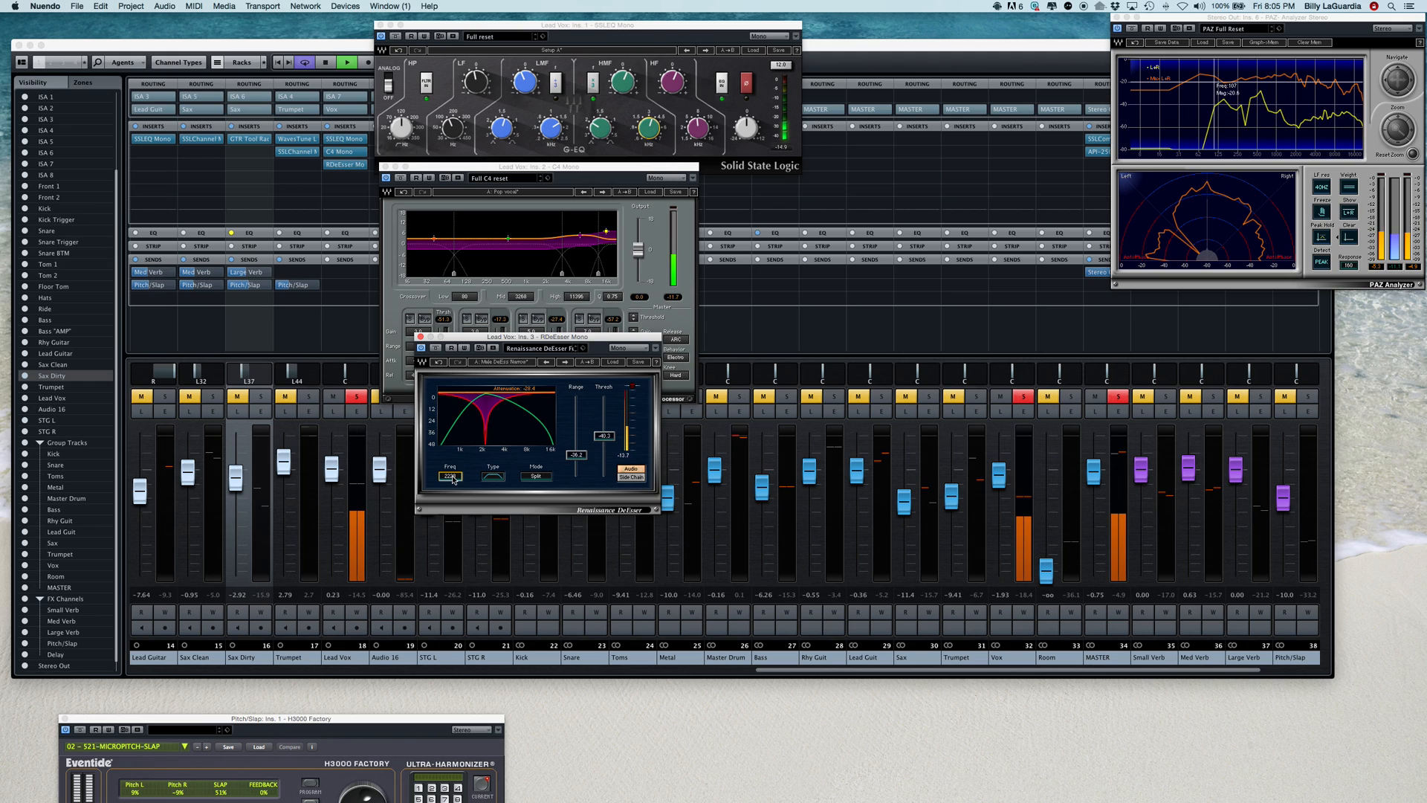
{"action": "left_click_drag", "start_coordinate": [451, 475], "coordinate": [450, 449]}
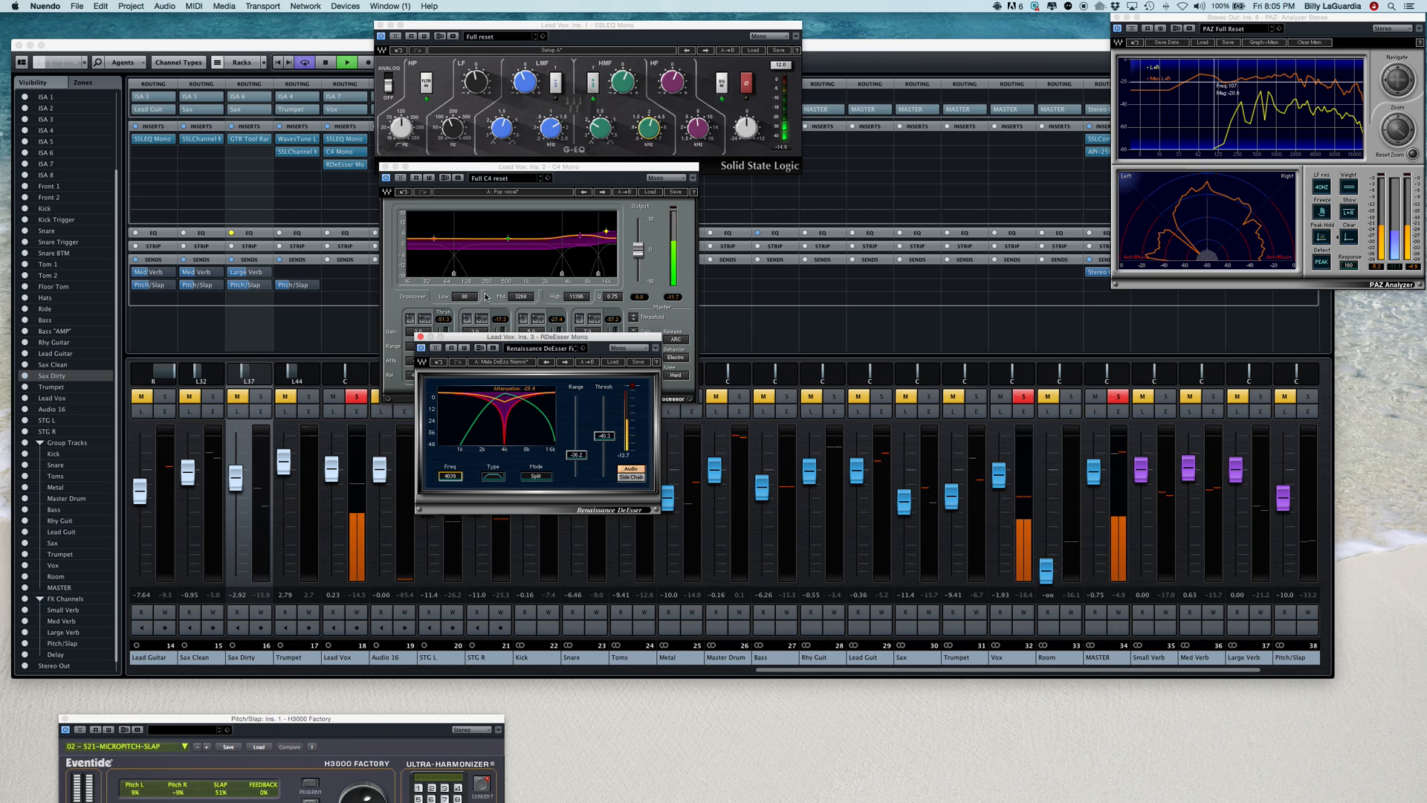
{"action": "key", "text": "space"}
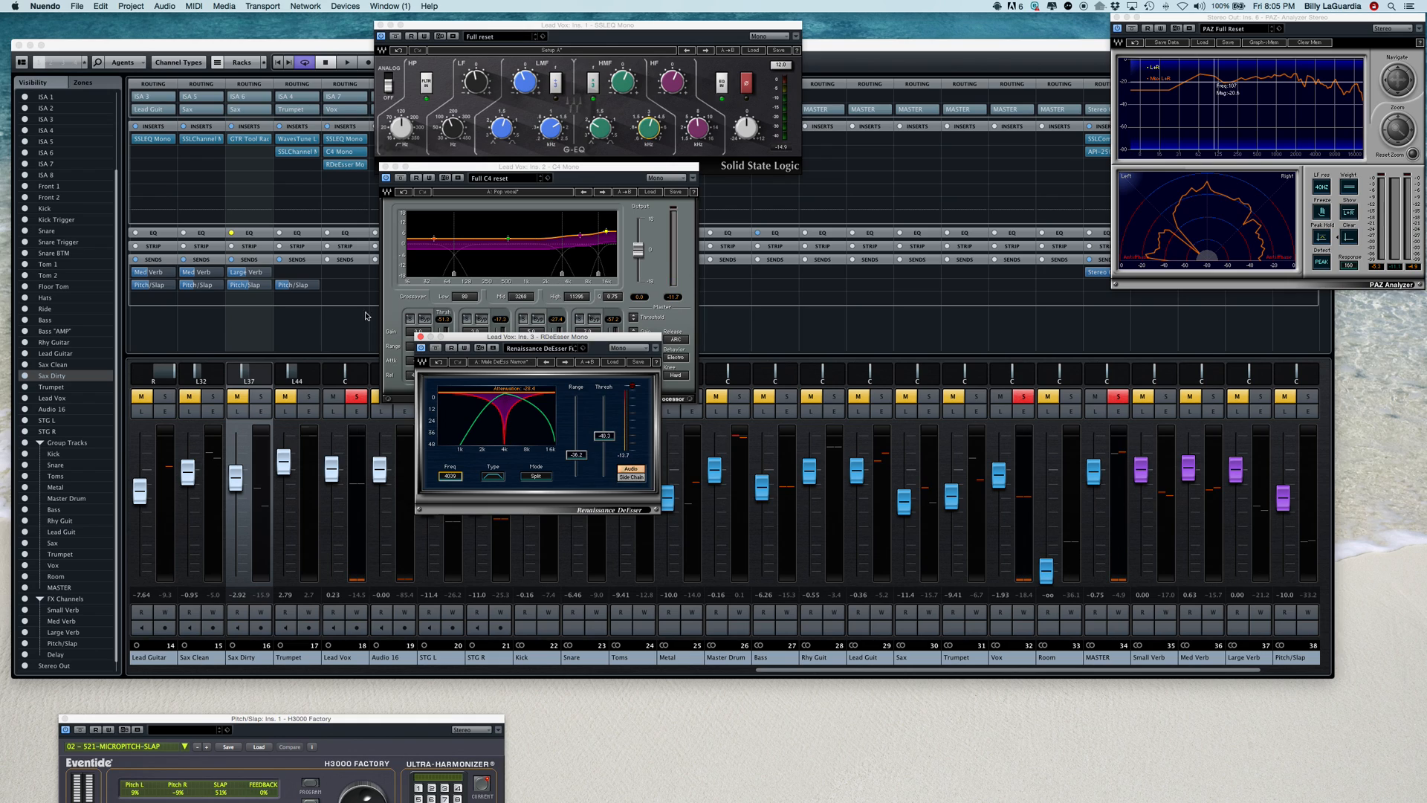
Insert CLA-2A Mono in the fourth insert slot of the Lead Vox channel and place its window below the de-esser
{"action": "left_click", "coordinate": [367, 178]}
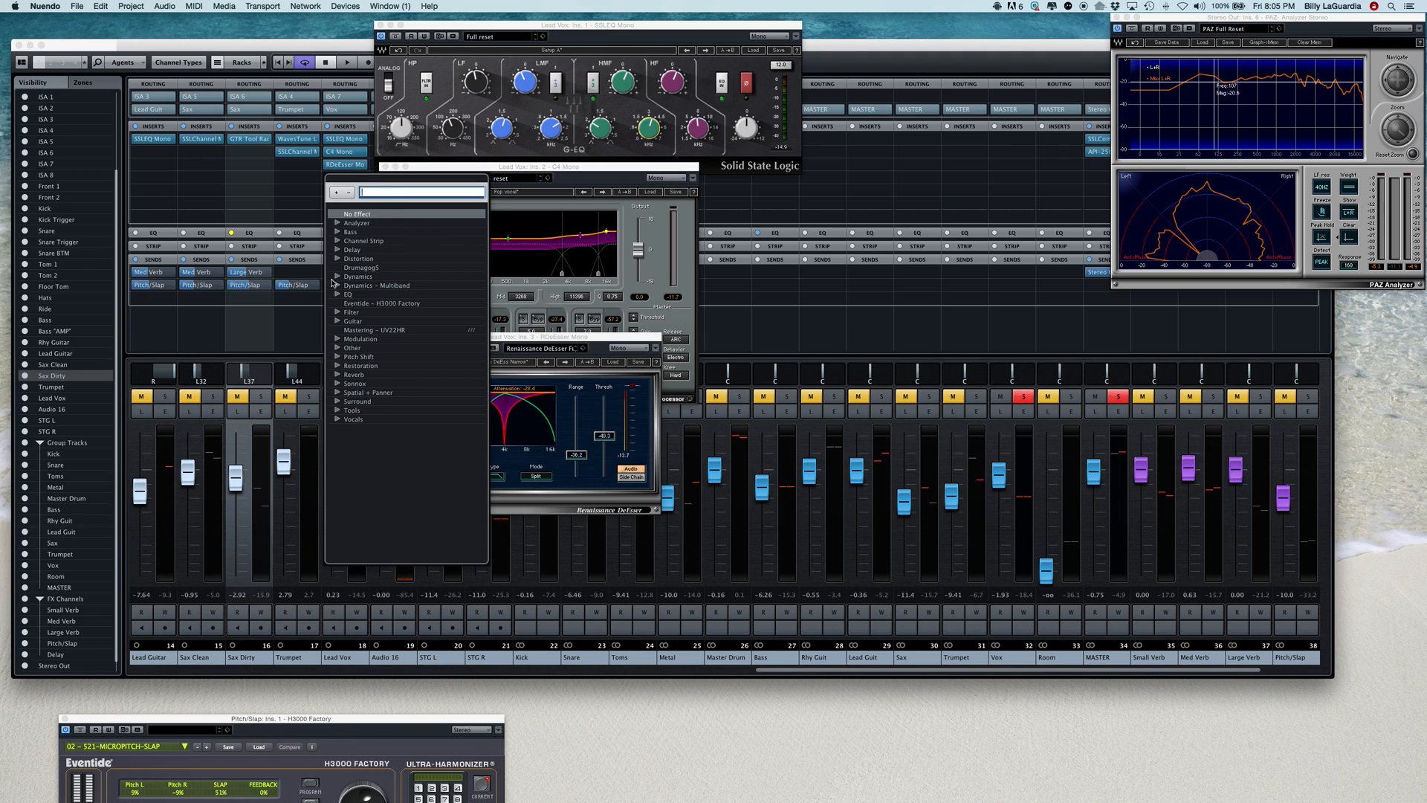
{"action": "left_click", "coordinate": [337, 277]}
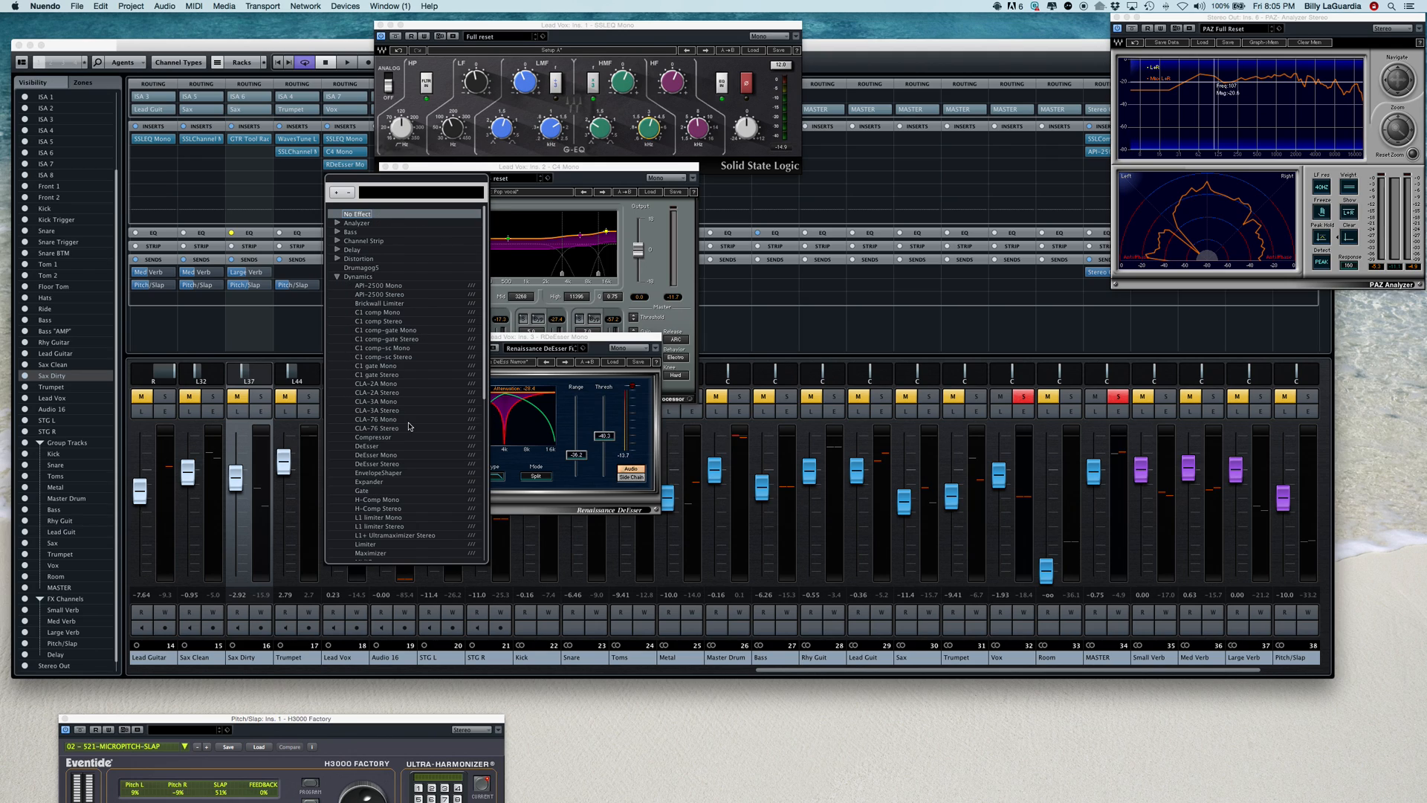
{"action": "scroll", "coordinate": [408, 426], "scroll_direction": "down", "scroll_amount": 3}
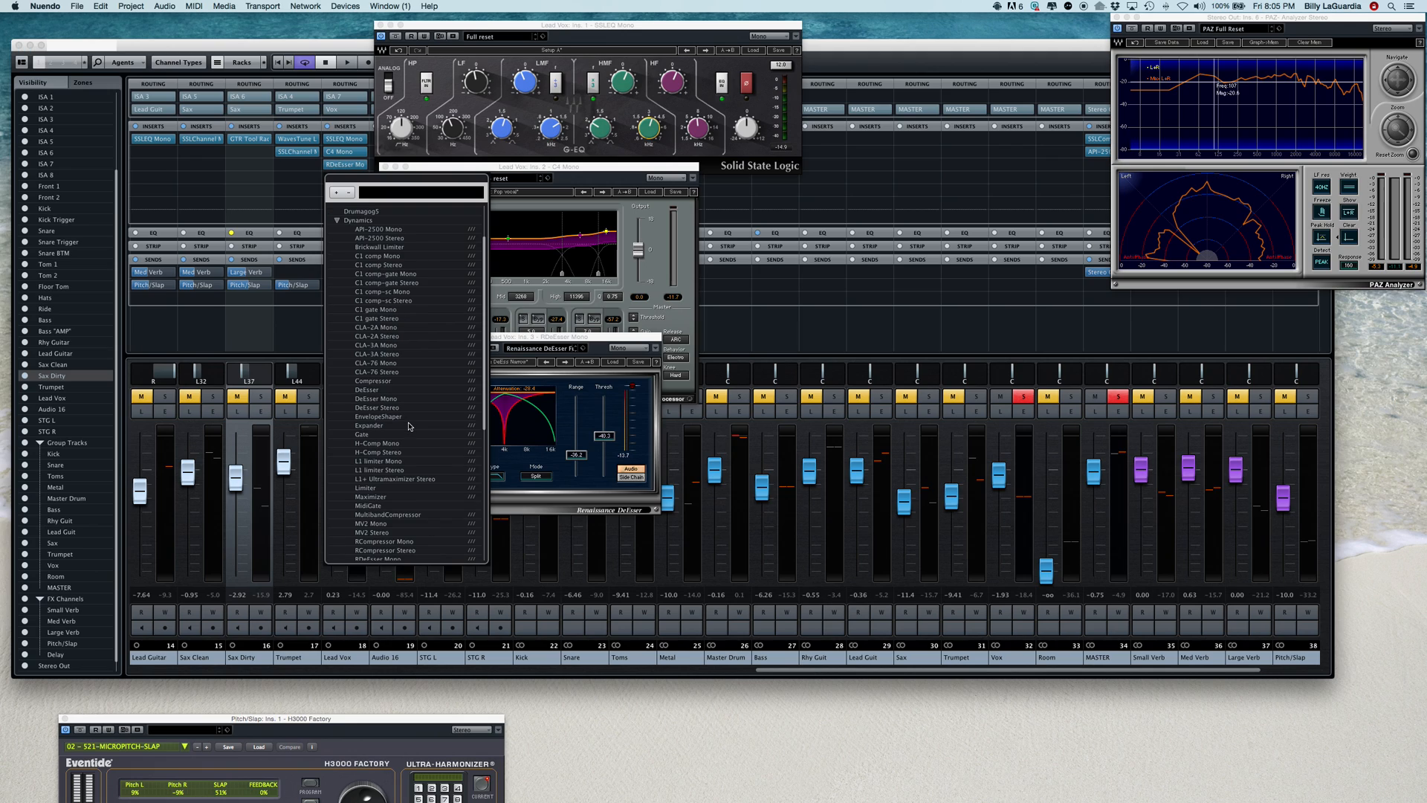
{"action": "left_click", "coordinate": [393, 331]}
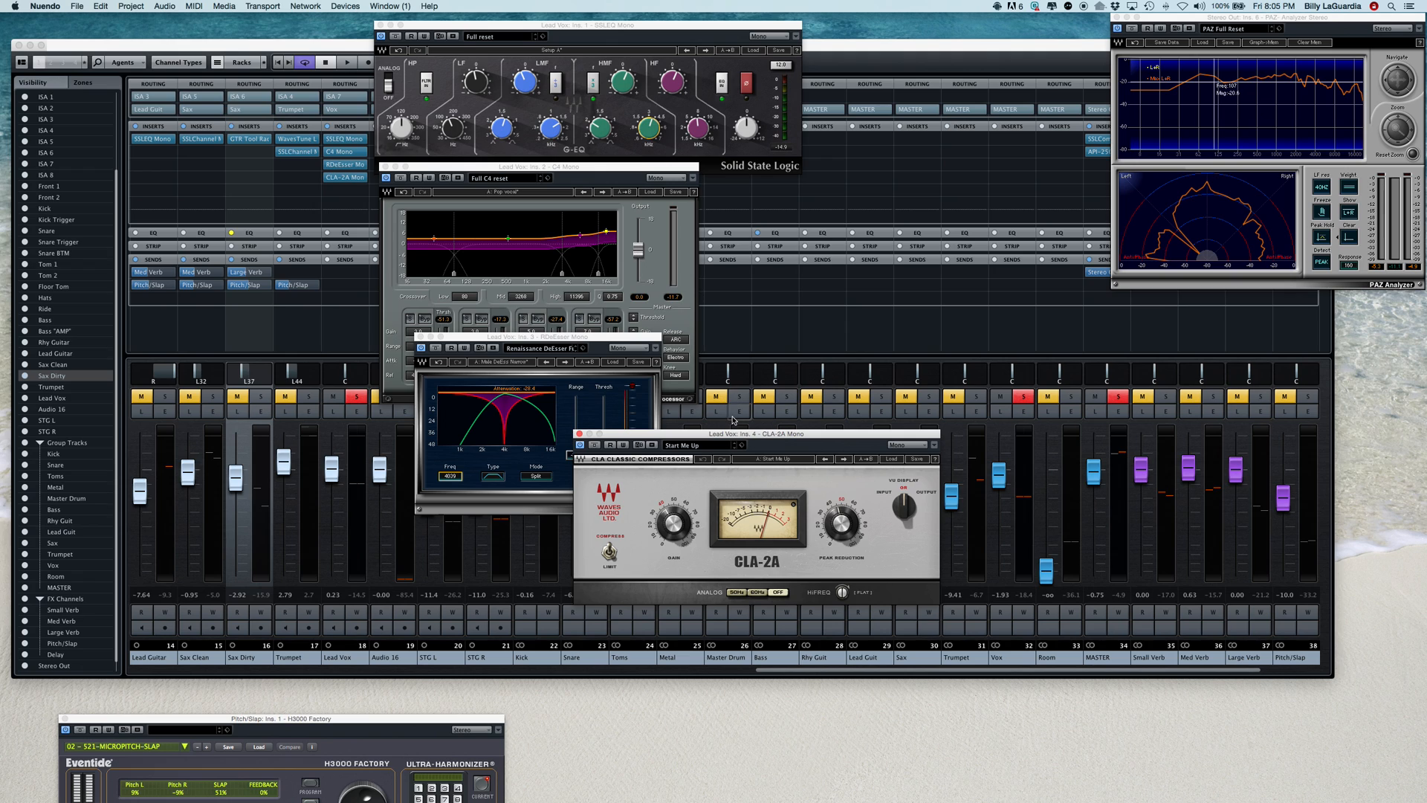
{"action": "left_click_drag", "start_coordinate": [732, 435], "coordinate": [550, 490]}
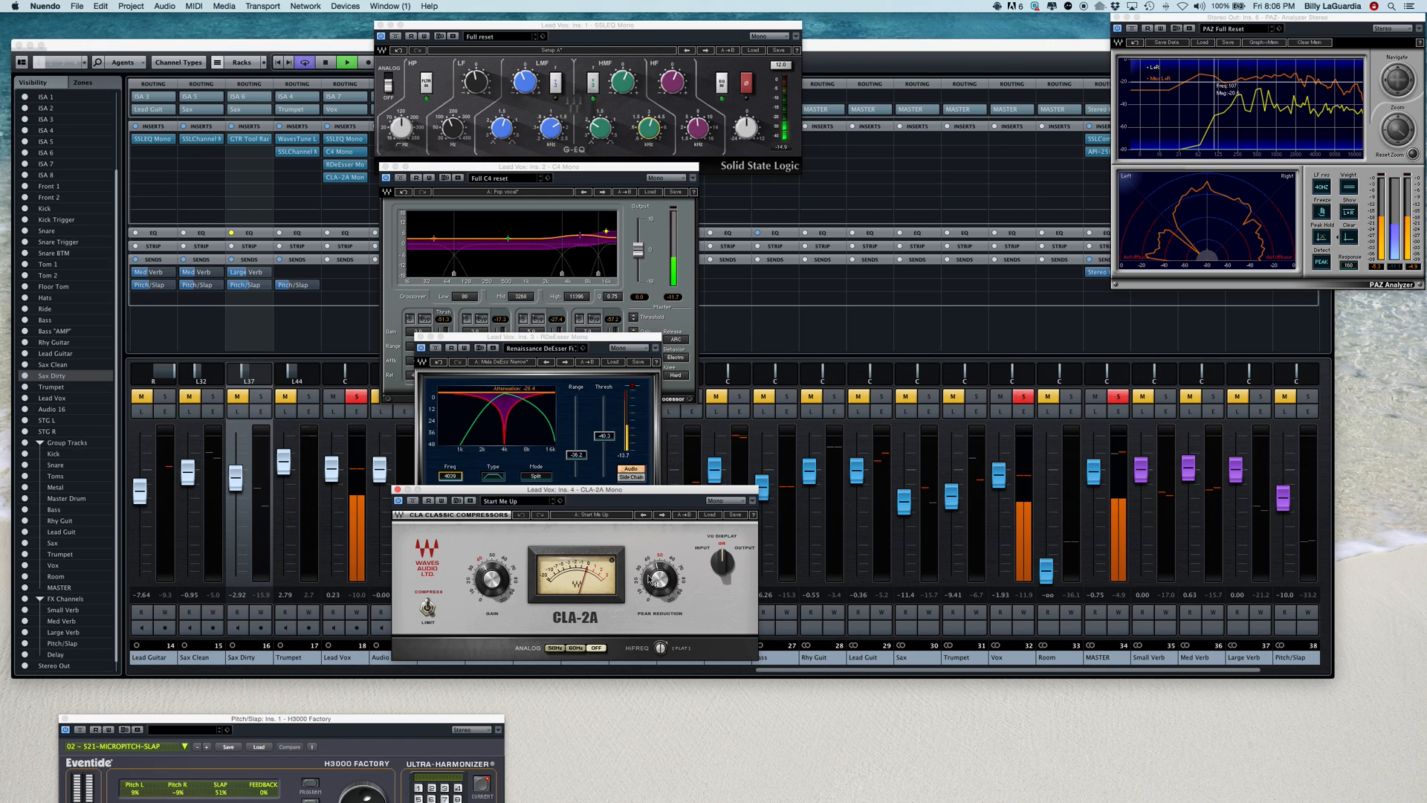
Raise the Lead Vox CLA-2A's peak reduction, compare with the channel's inserts bypassed, and adjust the compressor's gain
{"action": "left_click_drag", "start_coordinate": [648, 577], "coordinate": [649, 547]}
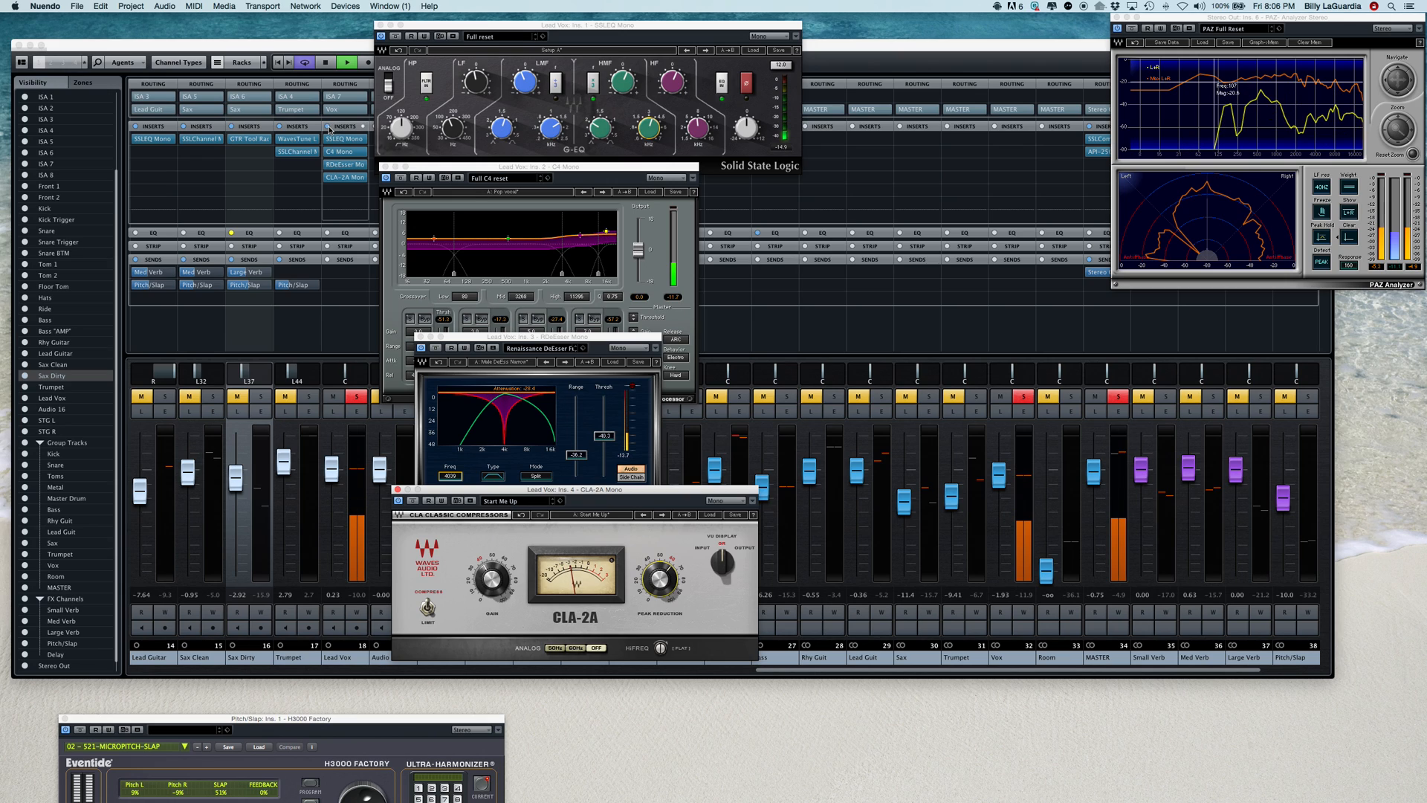
{"action": "left_click", "coordinate": [327, 126]}
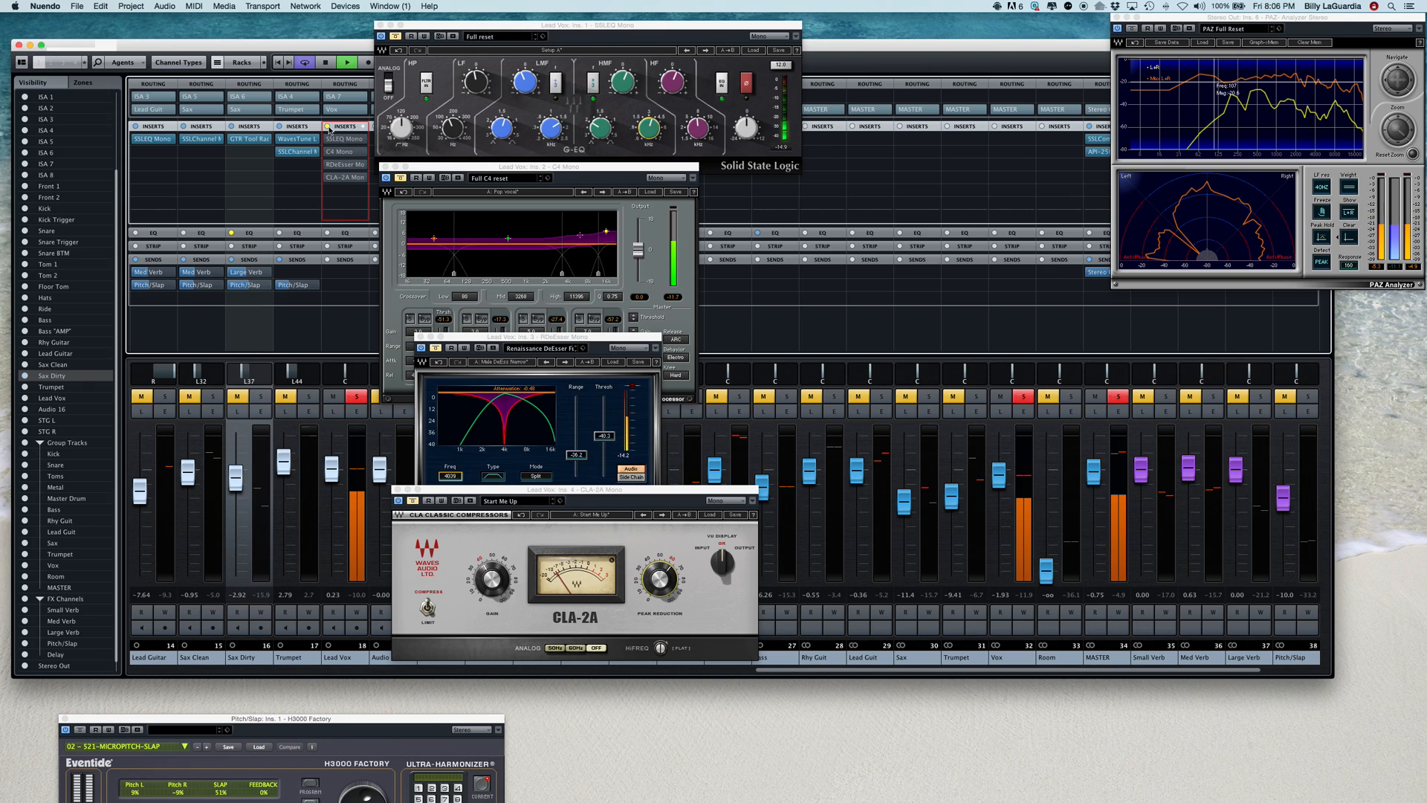
{"action": "left_click", "coordinate": [328, 126]}
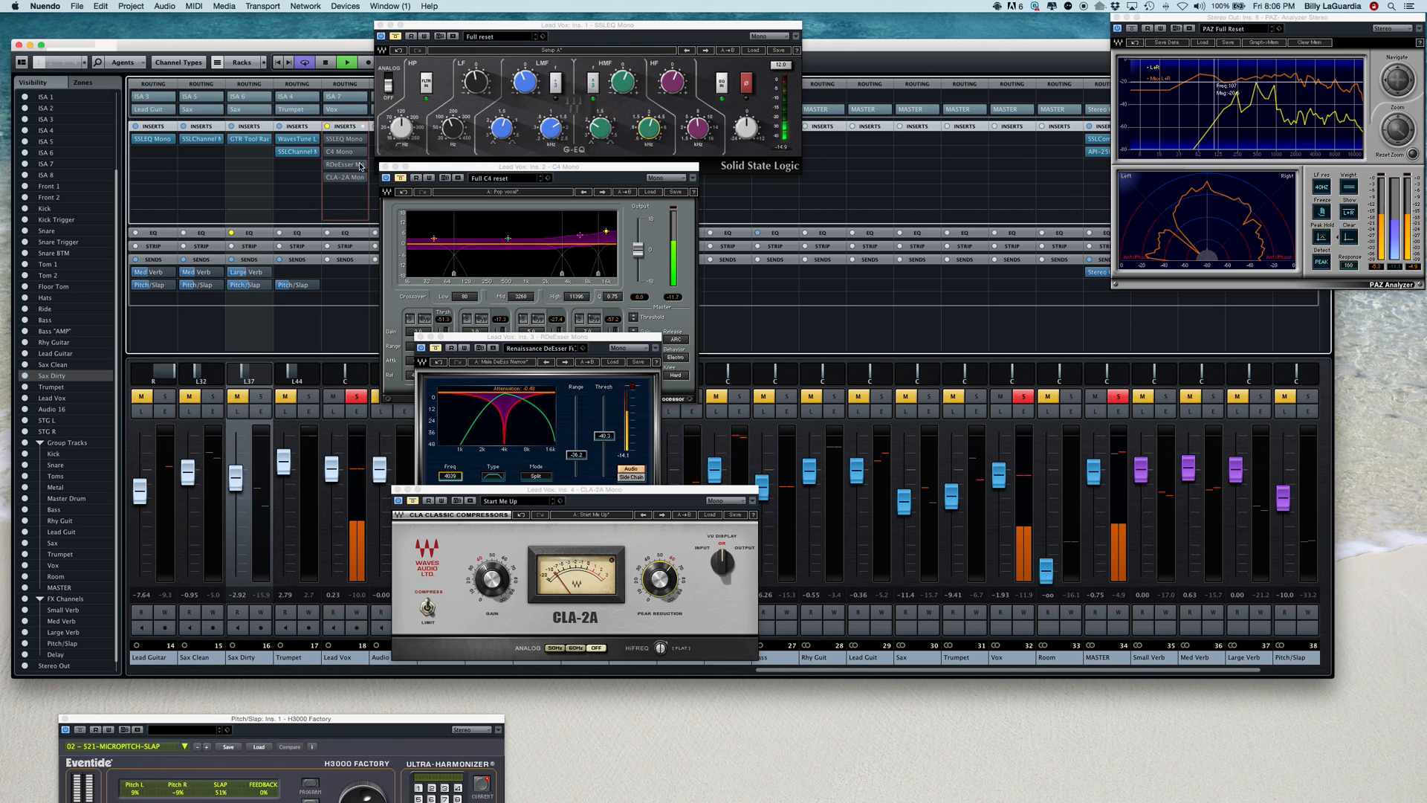
{"action": "left_click", "coordinate": [481, 573]}
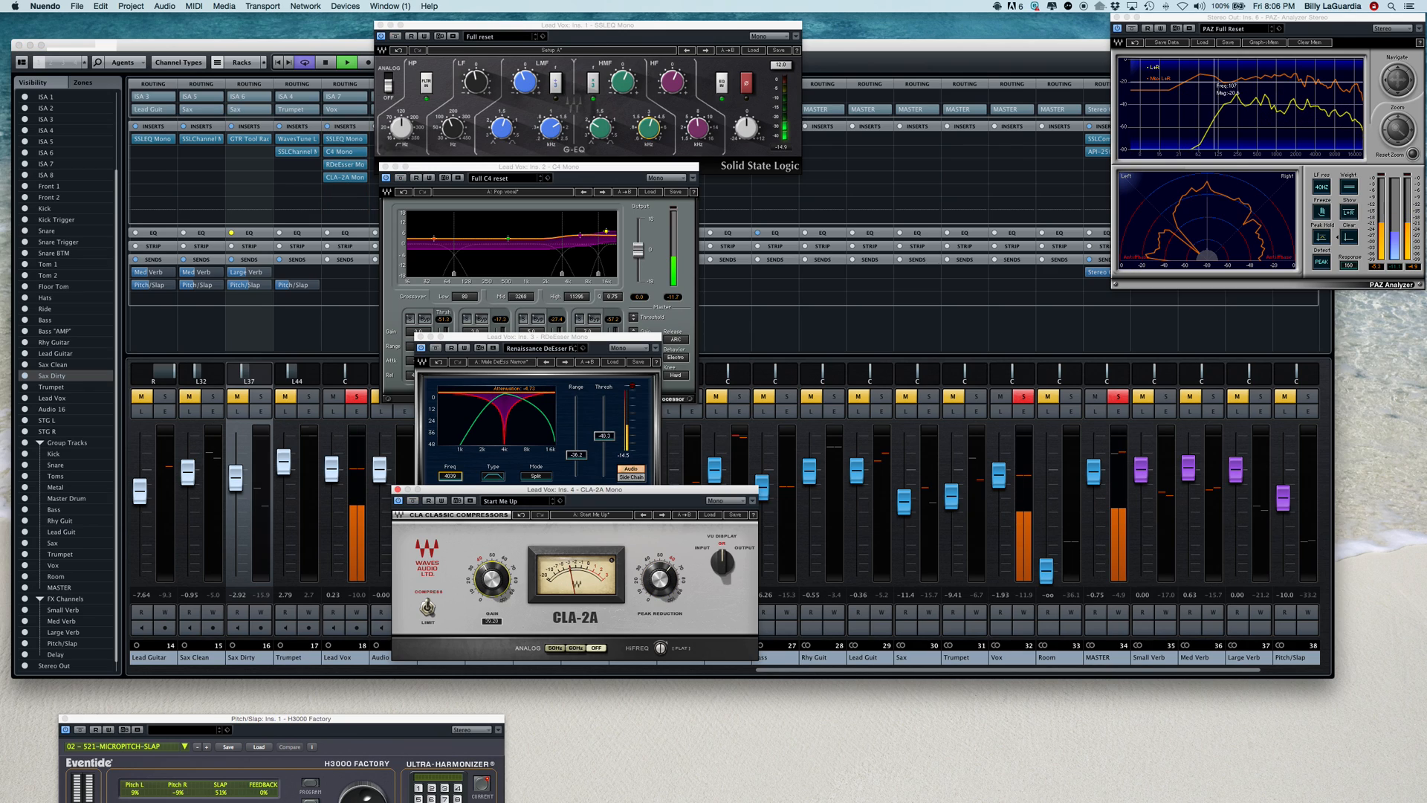
{"action": "left_click_drag", "start_coordinate": [481, 572], "coordinate": [481, 575]}
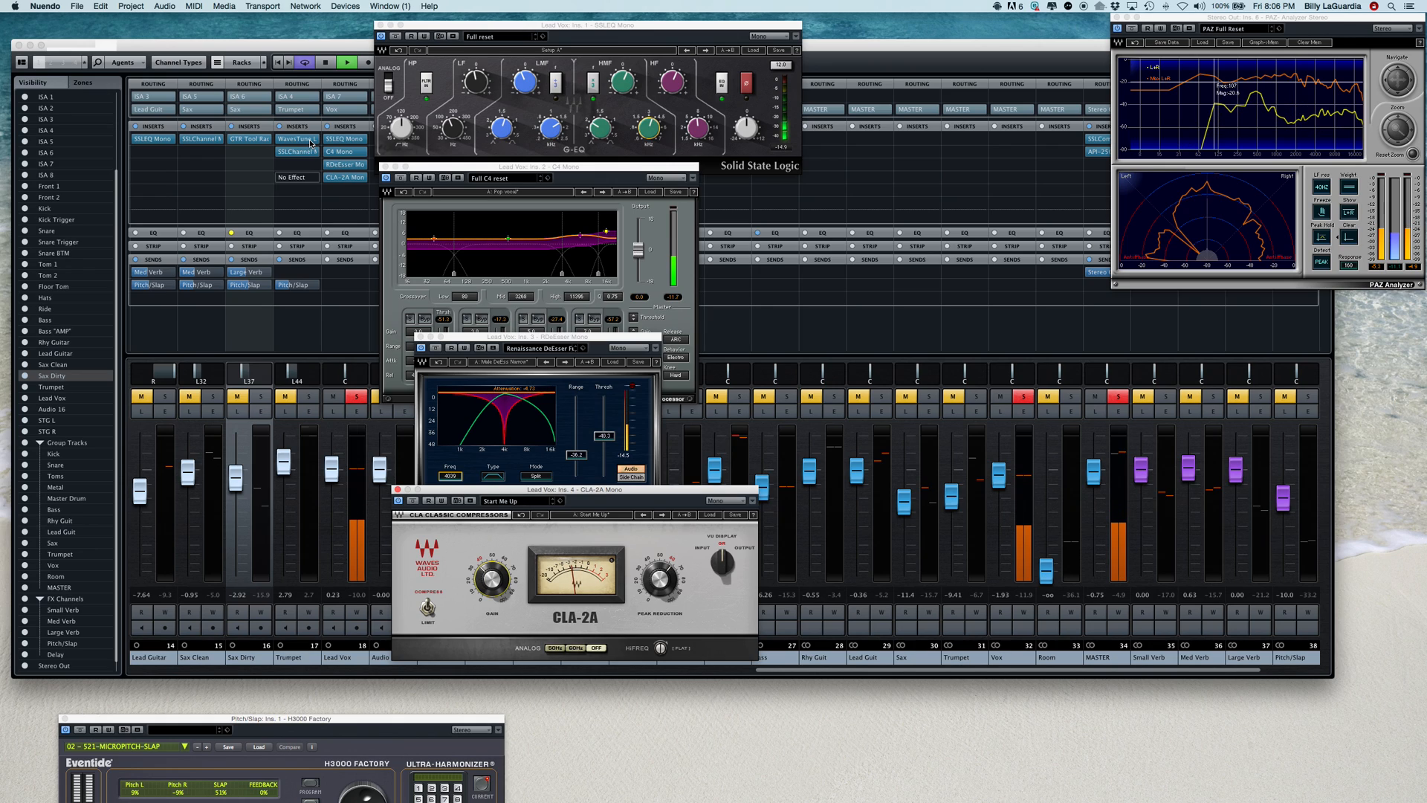
Fine-tune the CLA-2A's gain to match levels while toggling bypass of all Lead Vox inserts, leaving the inserts active
{"action": "left_click", "coordinate": [328, 126]}
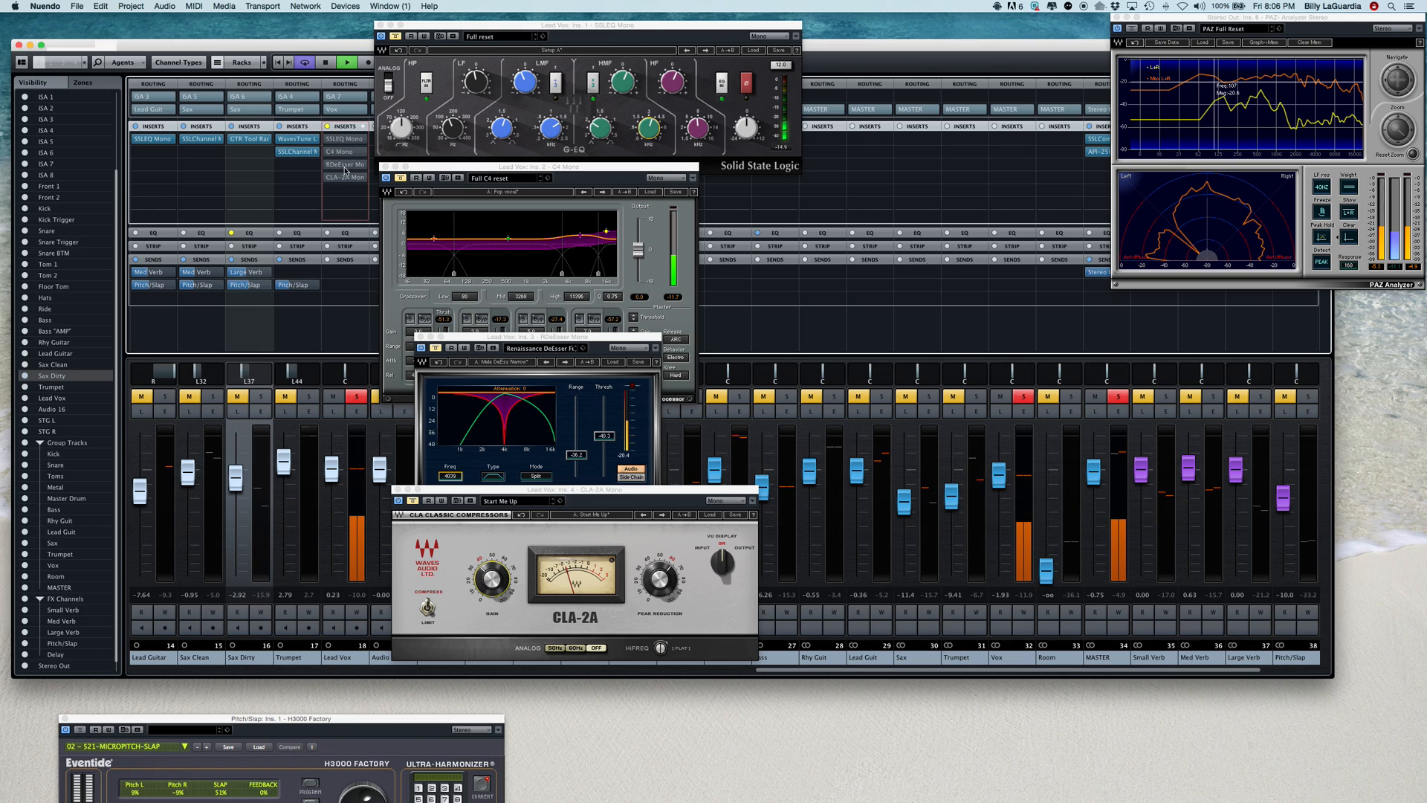
{"action": "left_click_drag", "start_coordinate": [481, 582], "coordinate": [481, 584]}
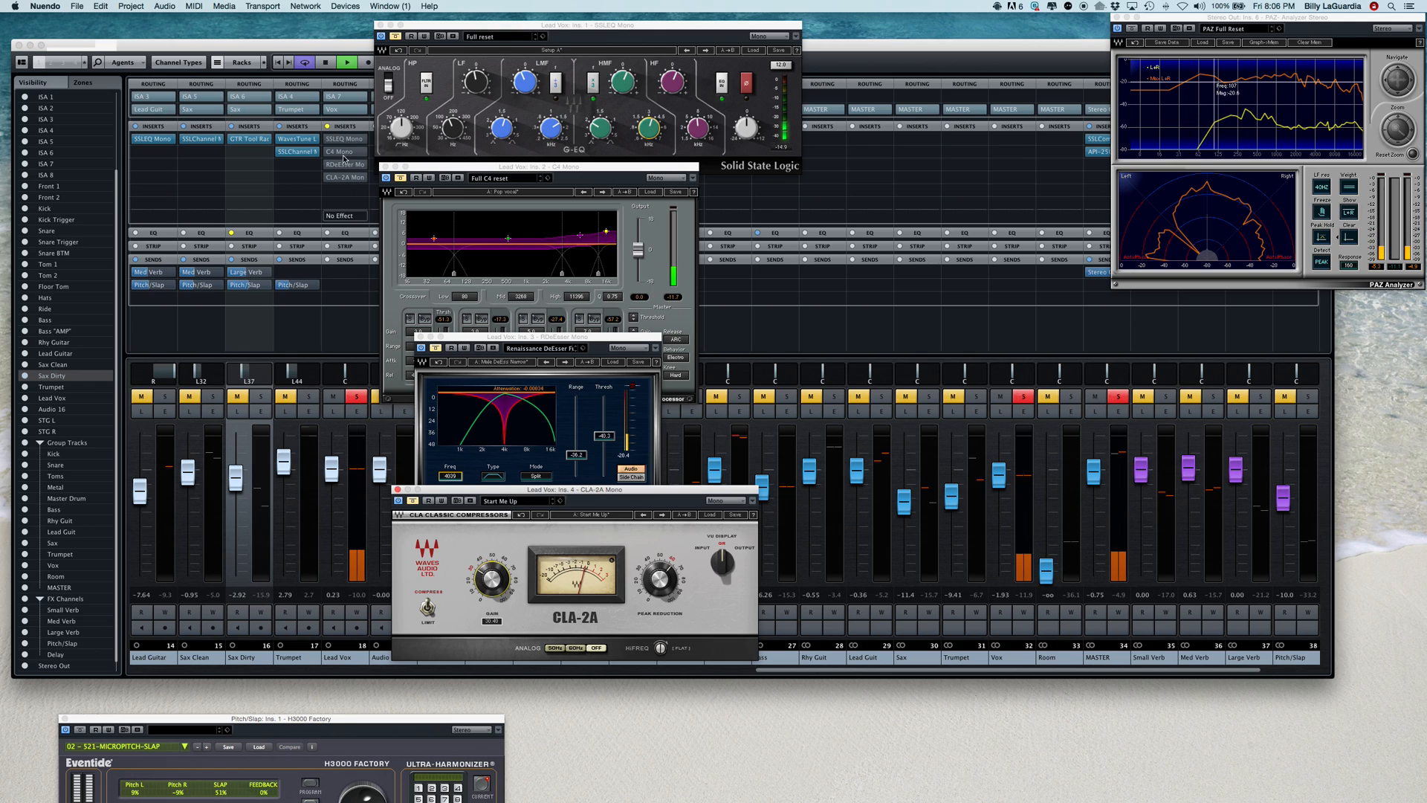
{"action": "left_click", "coordinate": [328, 127]}
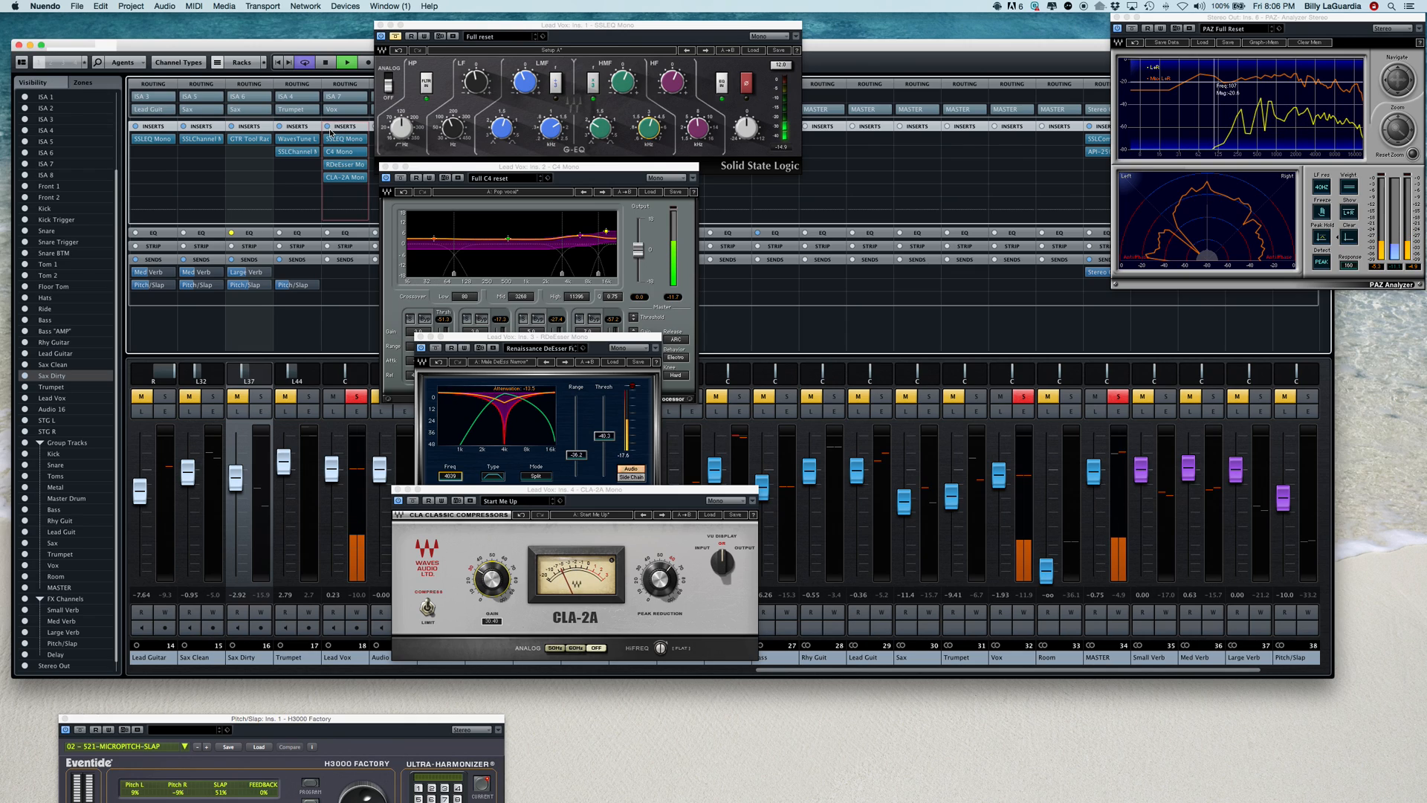
{"action": "left_click", "coordinate": [328, 127]}
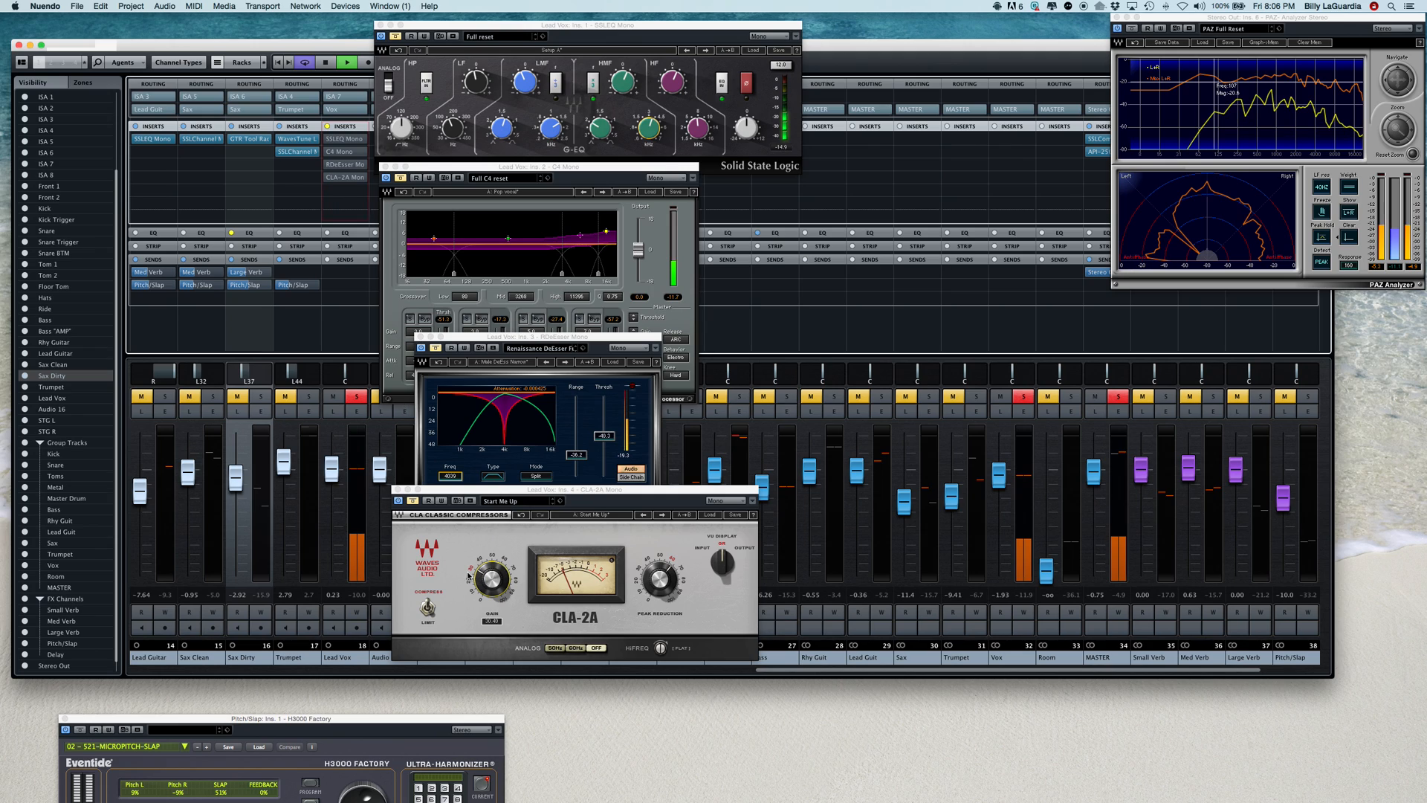
{"action": "left_click_drag", "start_coordinate": [482, 583], "coordinate": [482, 572]}
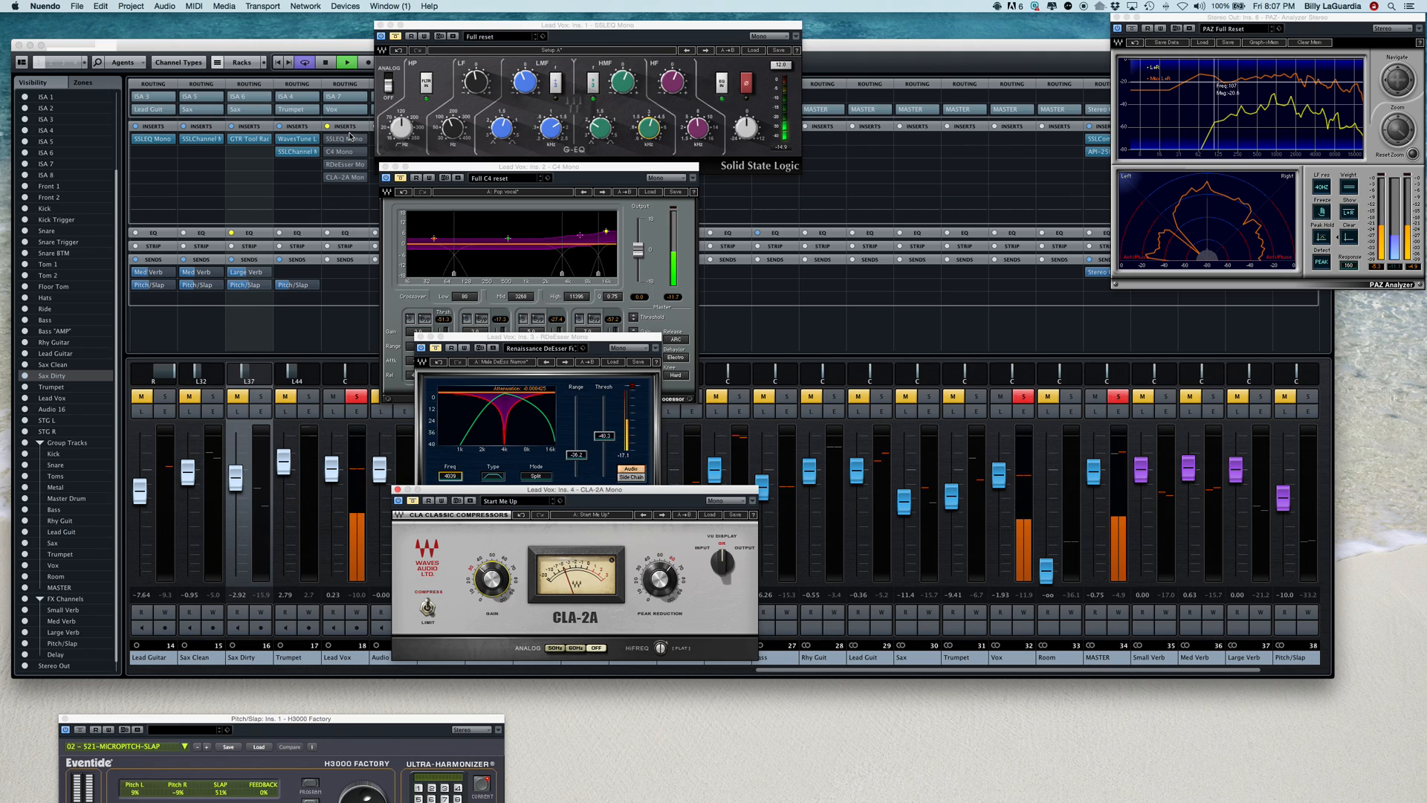
{"action": "left_click", "coordinate": [329, 127]}
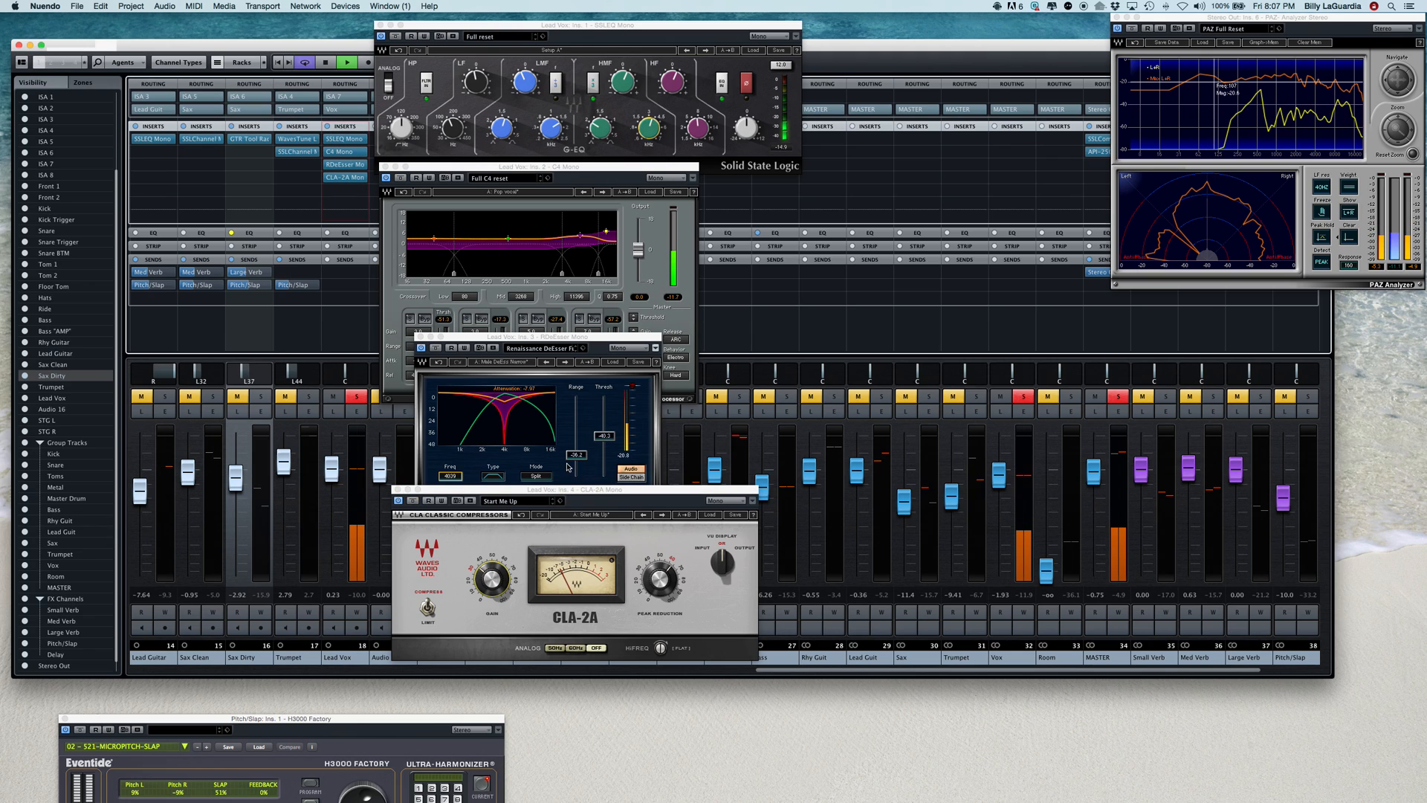
Unsolo Lead Vox and raise the Vox group fader to about -0.16 and the Lead Vox fader to about 3.38
{"action": "left_click", "coordinate": [357, 394]}
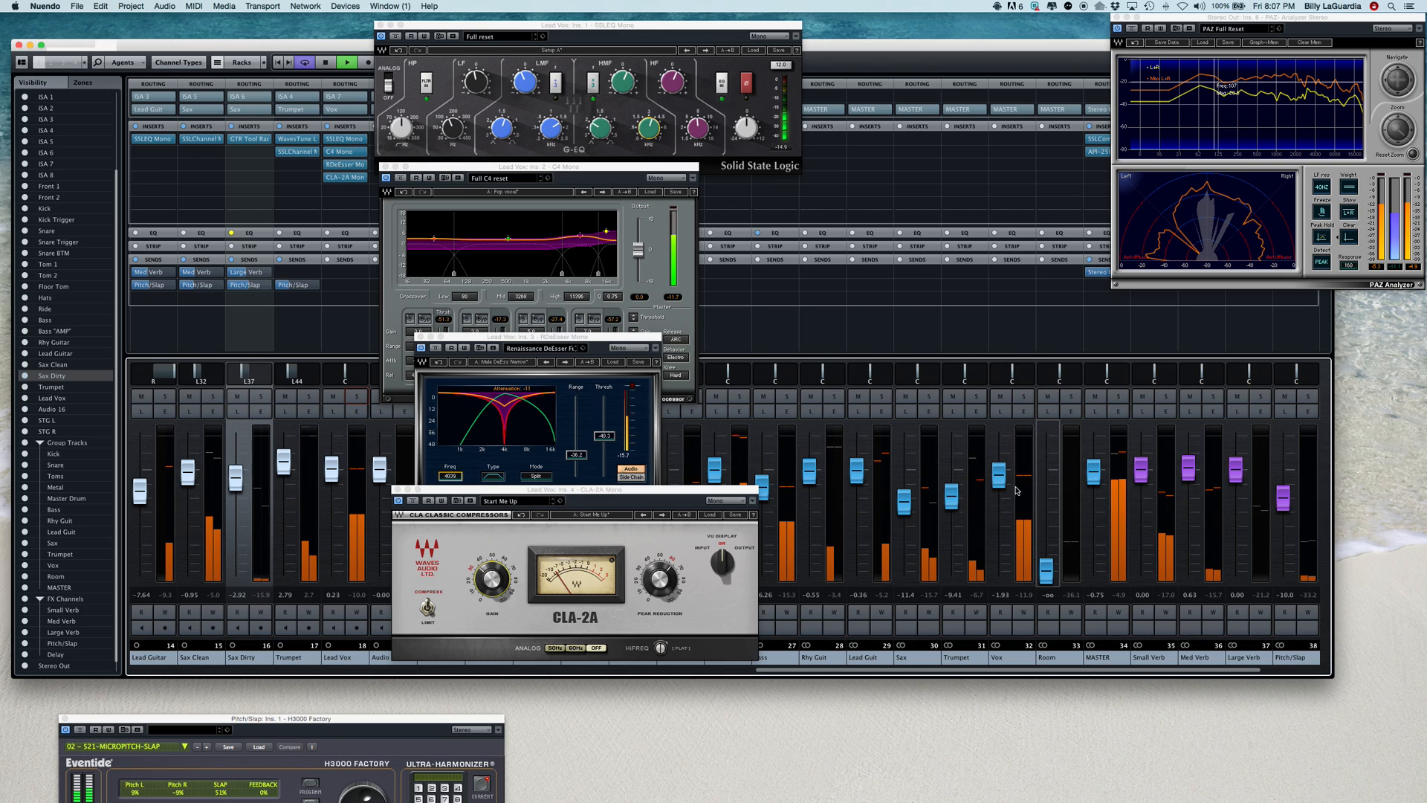
{"action": "left_click", "coordinate": [999, 478]}
{"action": "left_click_drag", "start_coordinate": [1000, 480], "coordinate": [999, 478]}
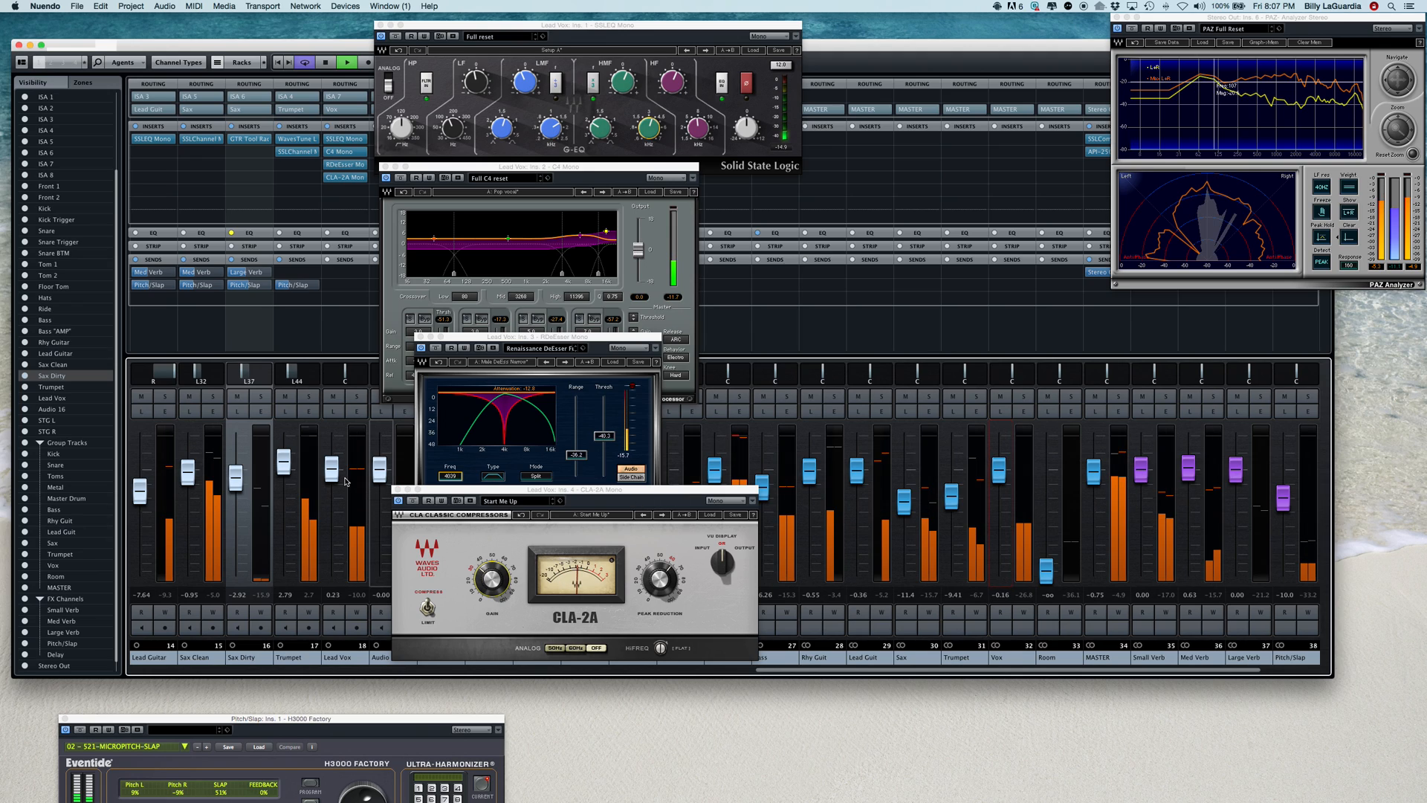
{"action": "left_click_drag", "start_coordinate": [332, 473], "coordinate": [329, 462]}
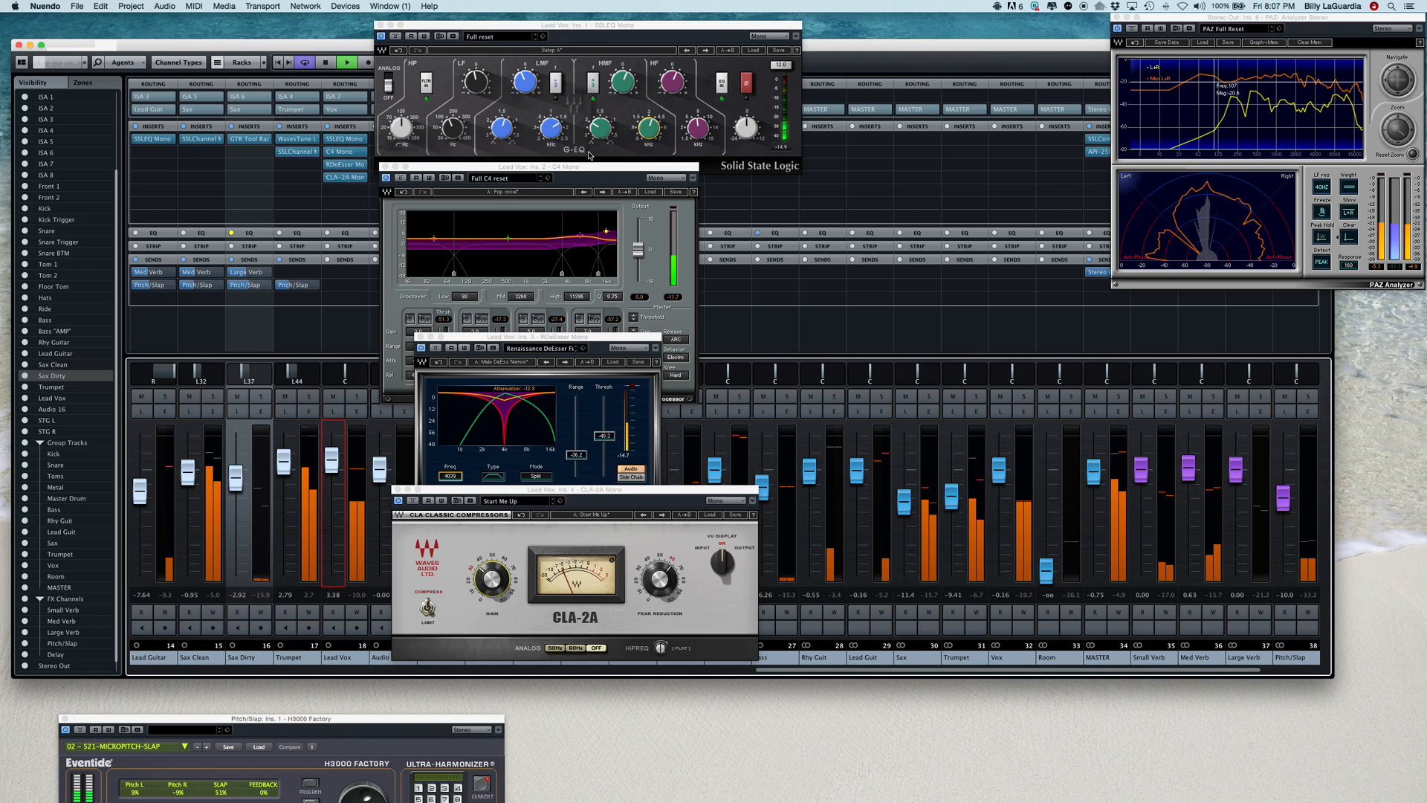
In the Lead Vox C4, lower the low band's gain and set the low-mid band to about 0.4 and high-mid to about 7.7
{"action": "left_click_drag", "start_coordinate": [436, 242], "coordinate": [434, 254]}
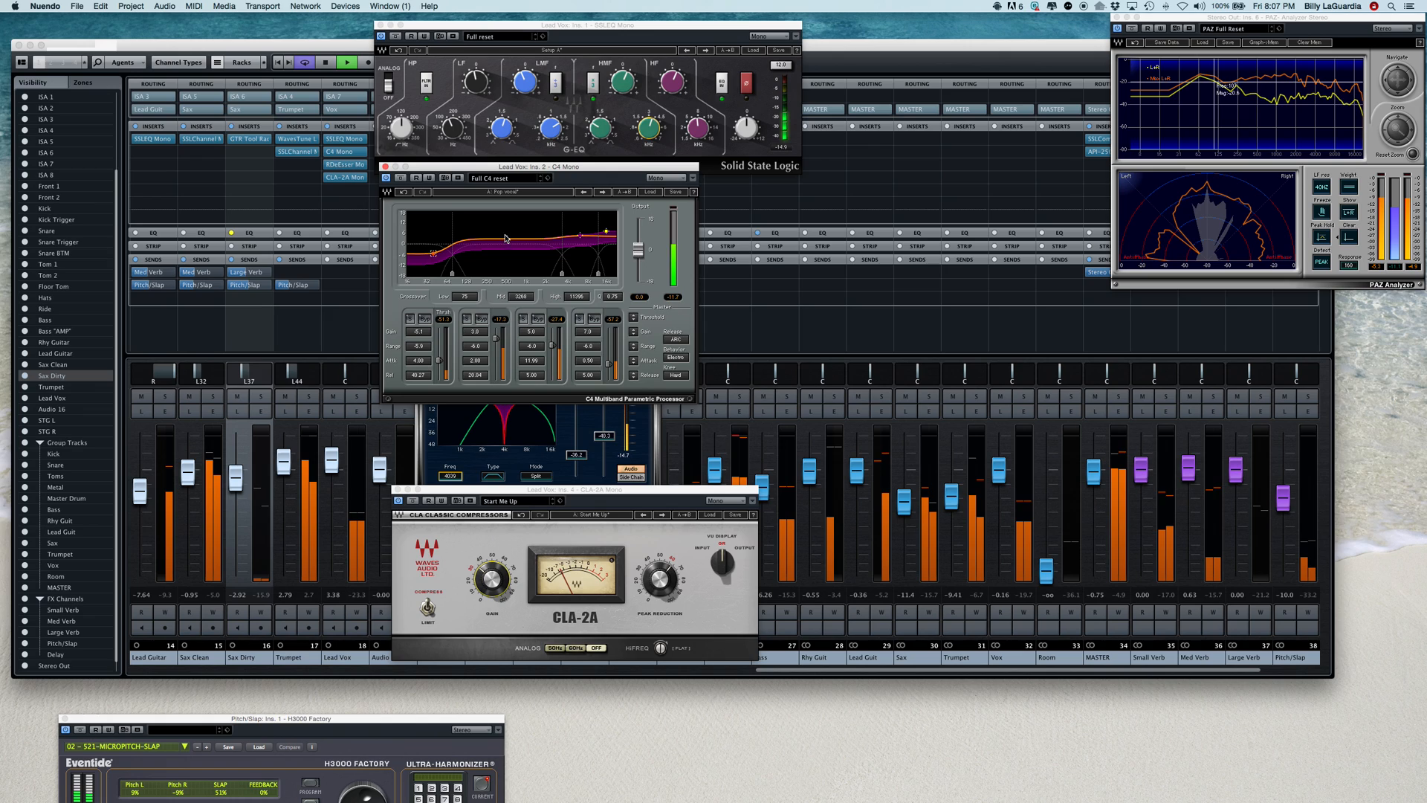
{"action": "left_click_drag", "start_coordinate": [506, 239], "coordinate": [501, 243]}
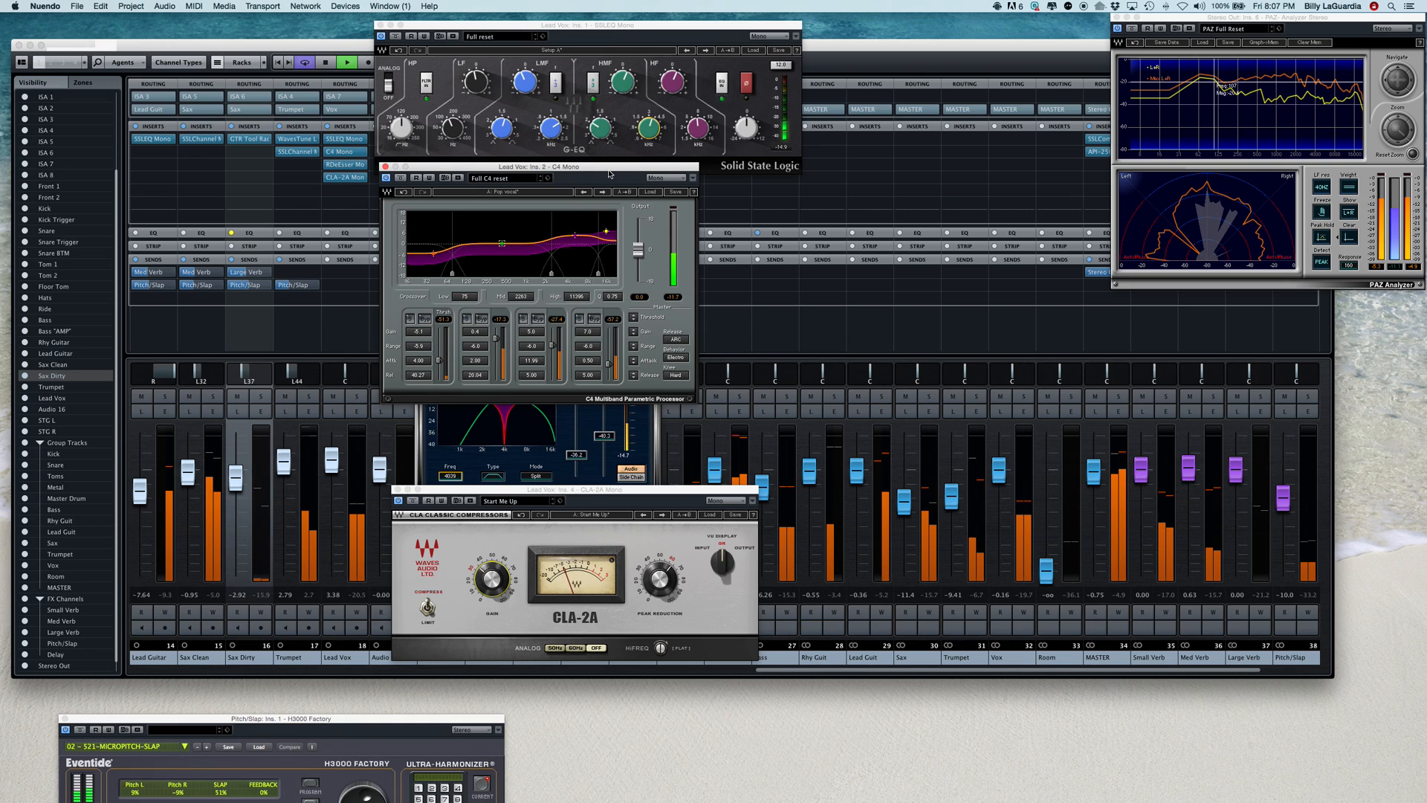
{"action": "left_click_drag", "start_coordinate": [576, 236], "coordinate": [568, 230]}
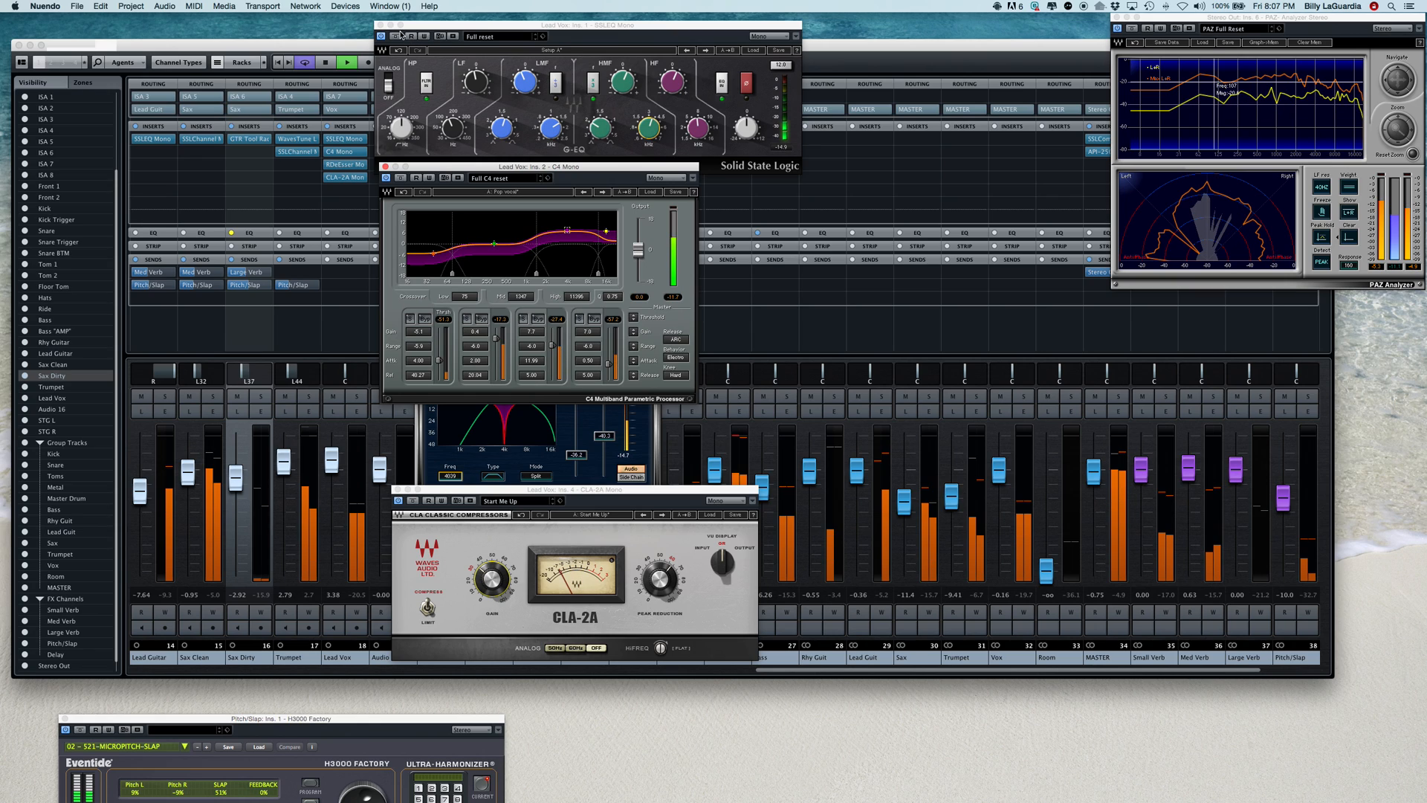
Close the Lead Vox channel's plug-in windows
{"action": "left_click", "coordinate": [379, 25]}
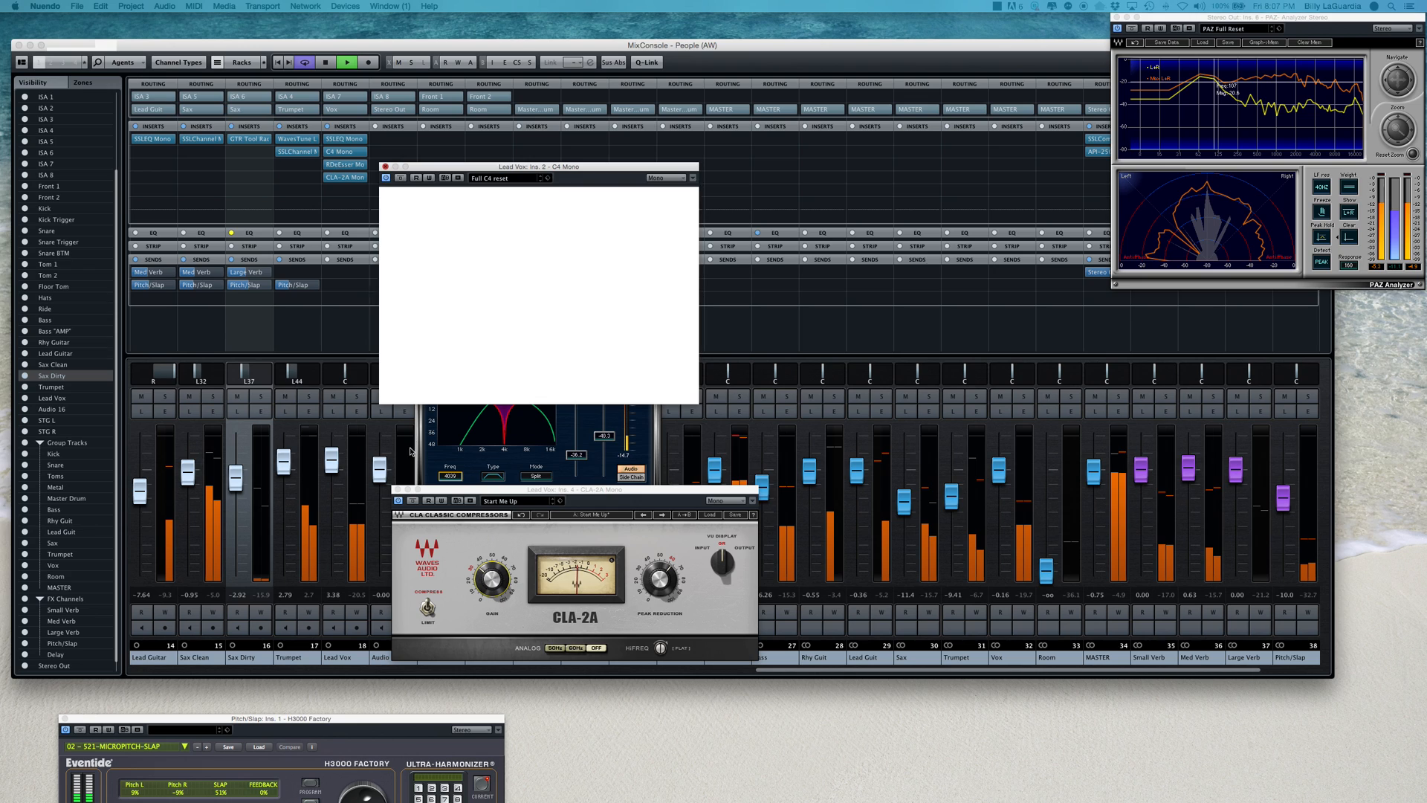
{"action": "left_click", "coordinate": [398, 489]}
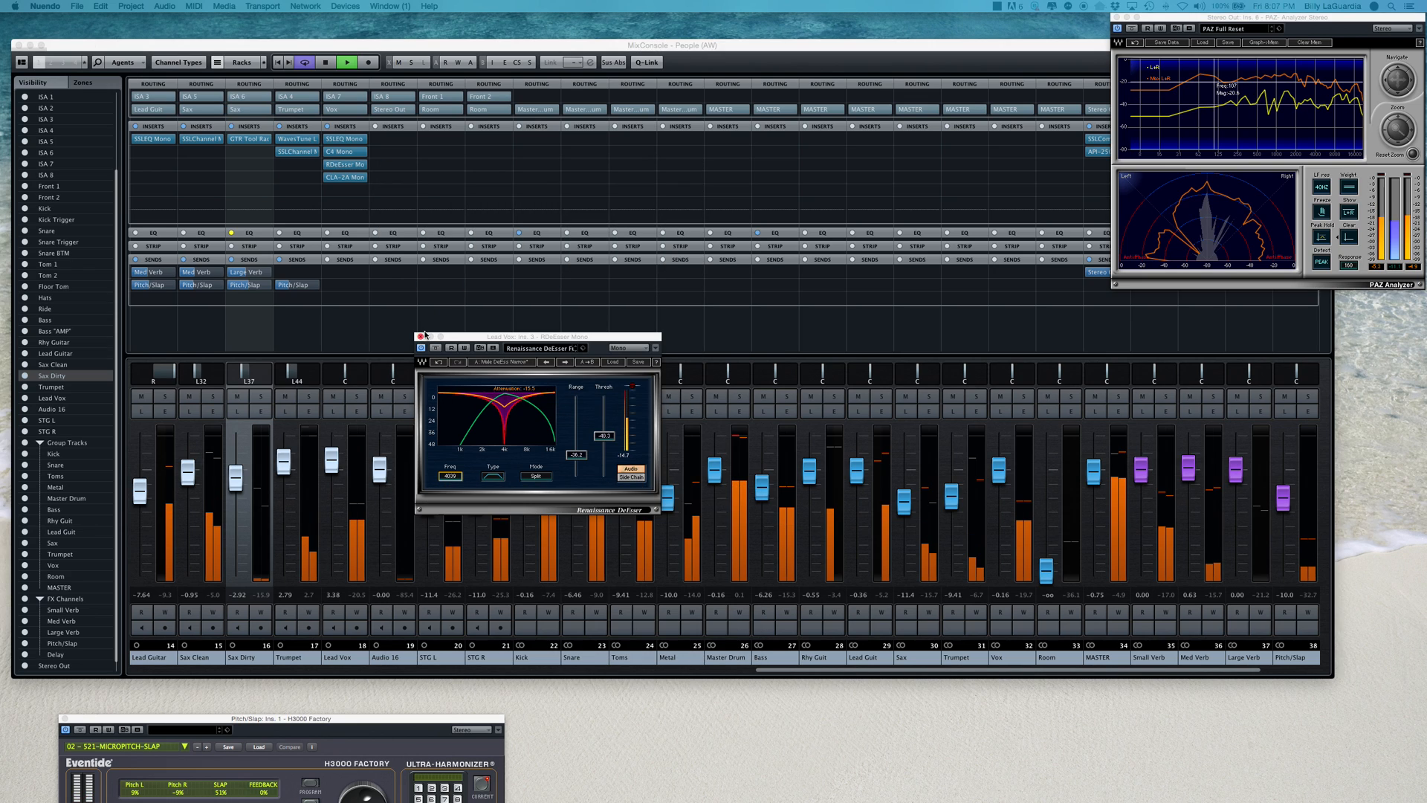
{"action": "left_click", "coordinate": [421, 336]}
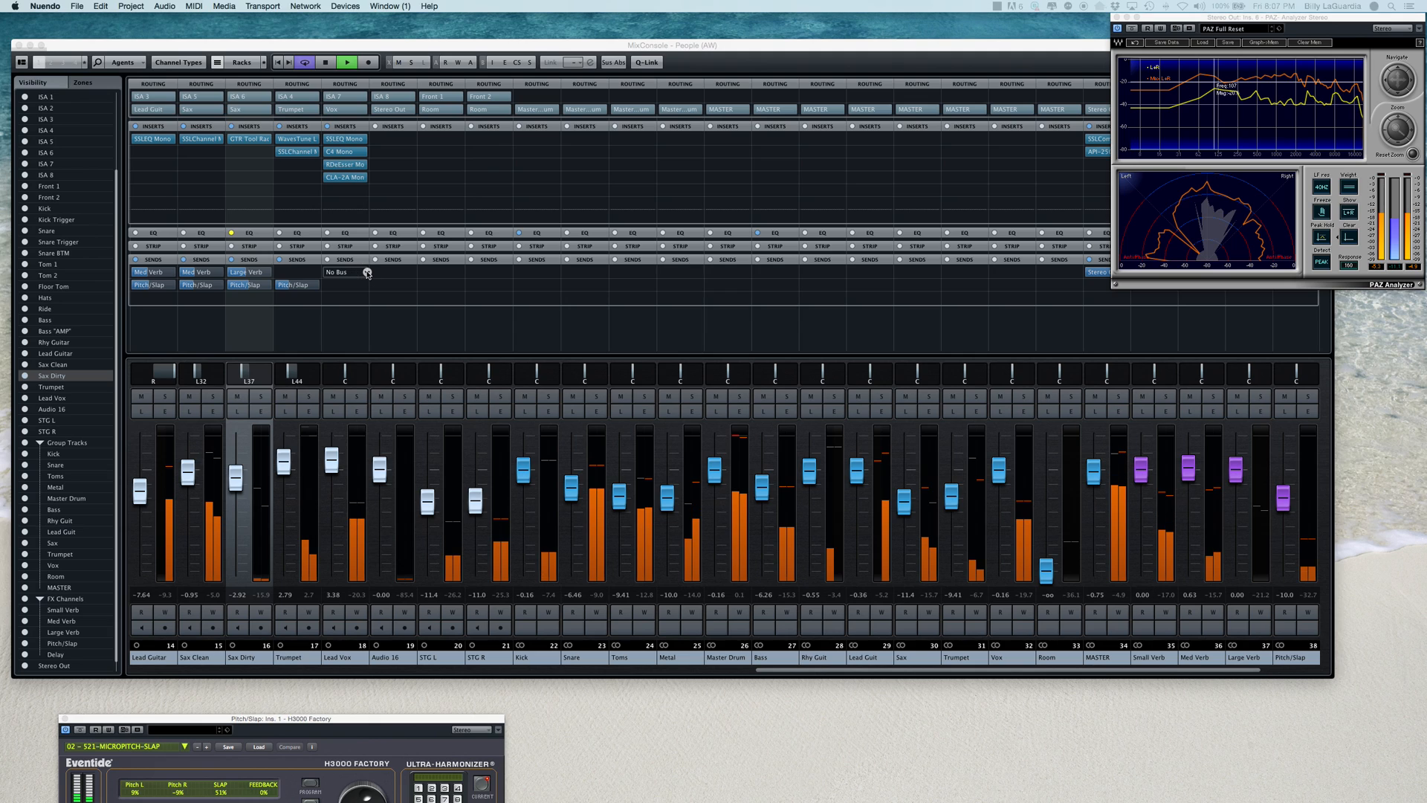
Add an active Med Verb send in the Lead Vox channel's first send slot and adjust its level
{"action": "left_click", "coordinate": [368, 274]}
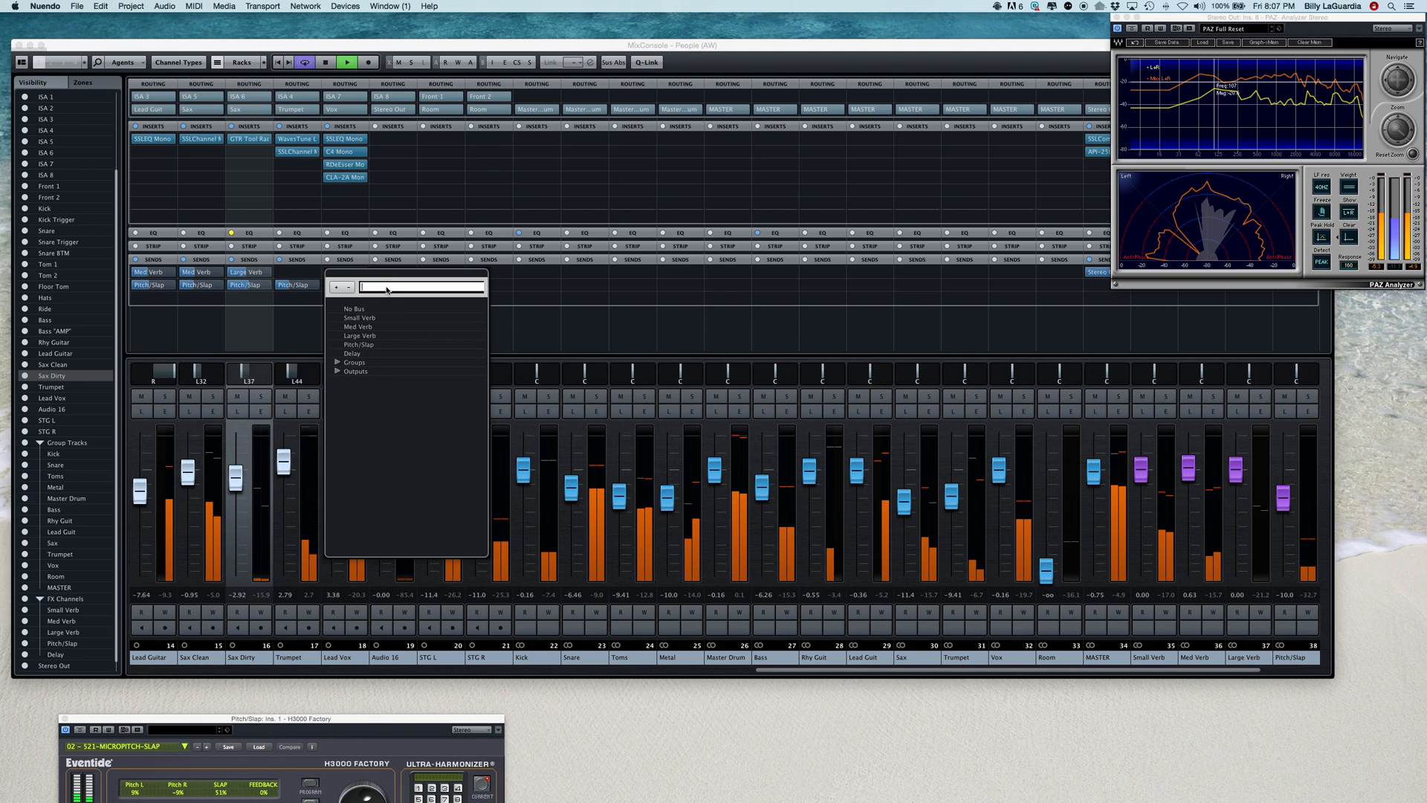
{"action": "left_click", "coordinate": [360, 327]}
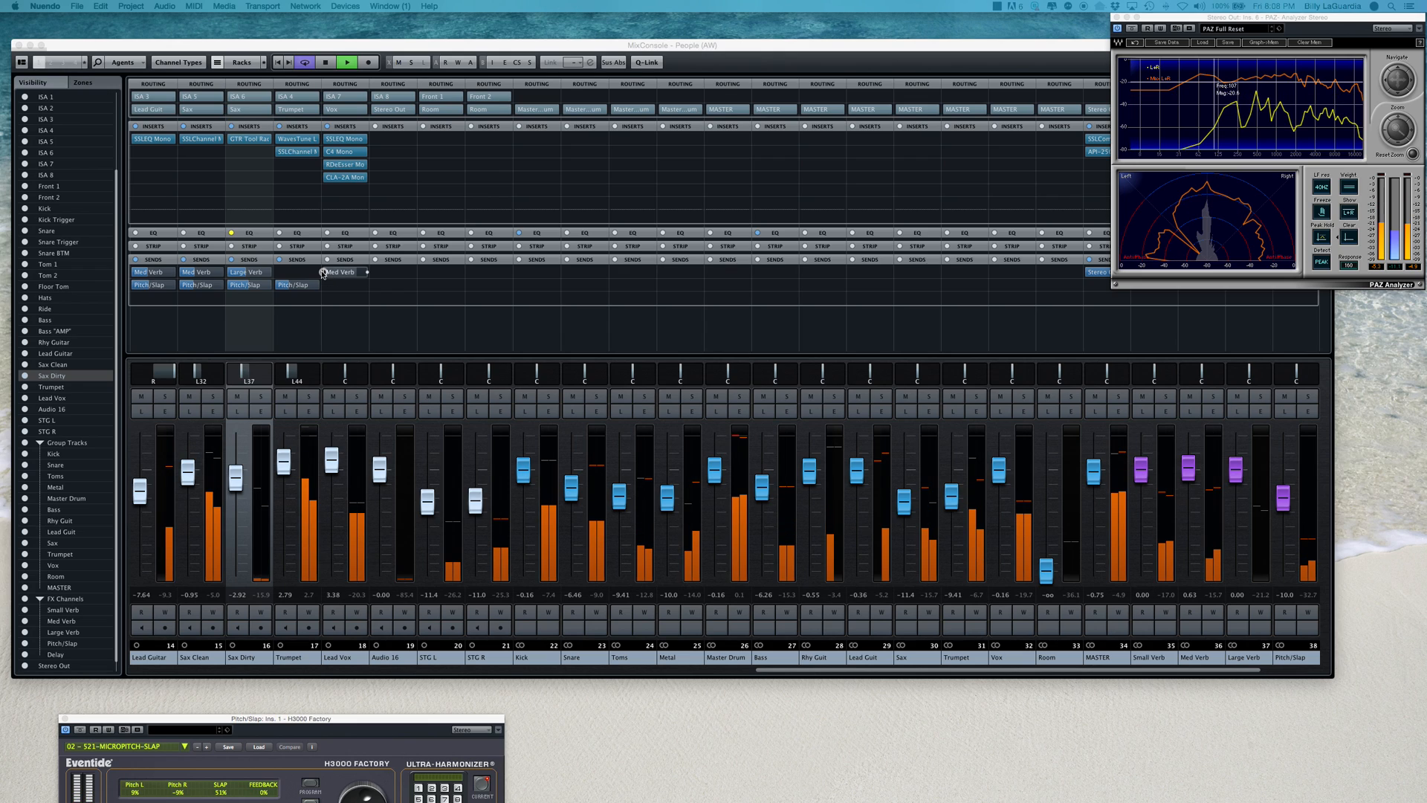
{"action": "left_click", "coordinate": [324, 273]}
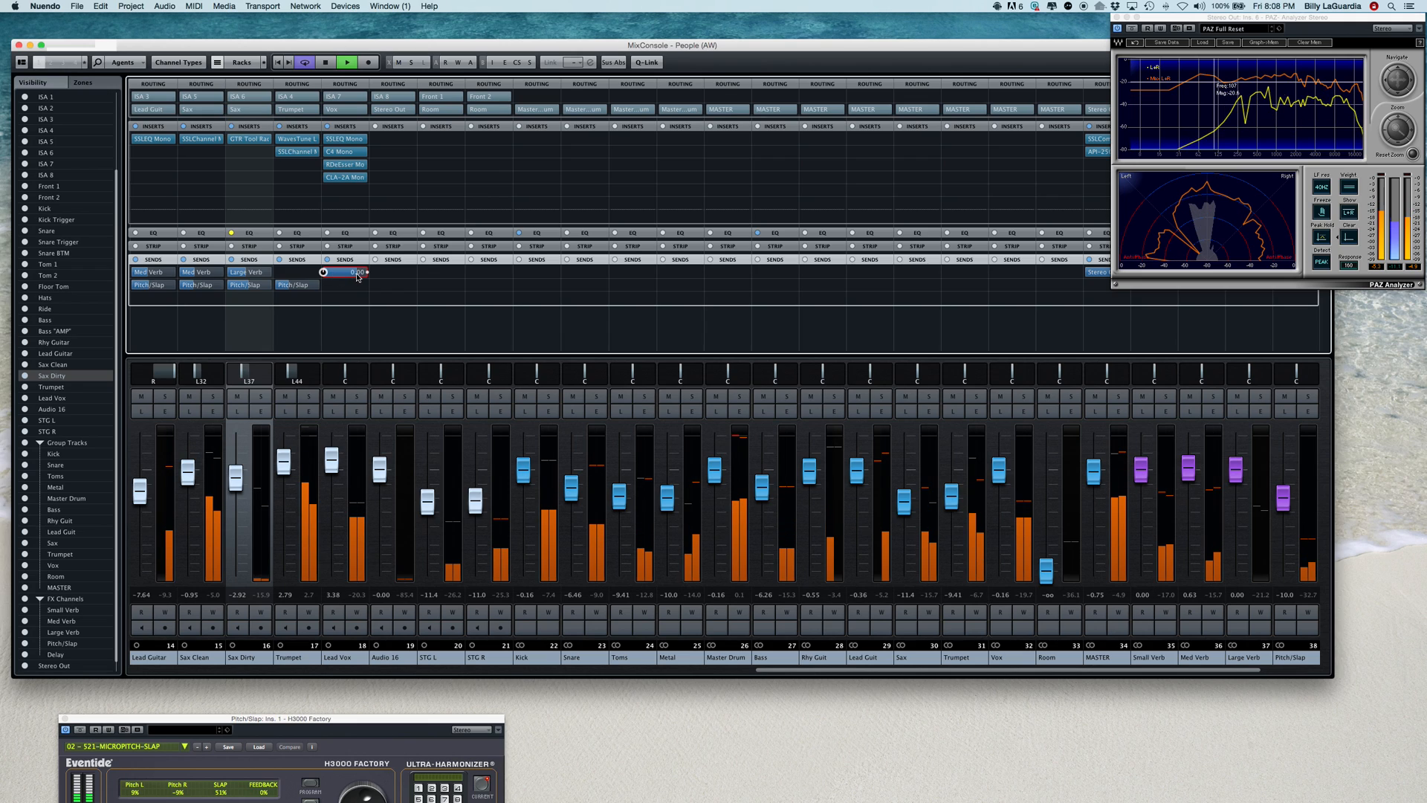
{"action": "left_click_drag", "start_coordinate": [358, 275], "coordinate": [336, 274]}
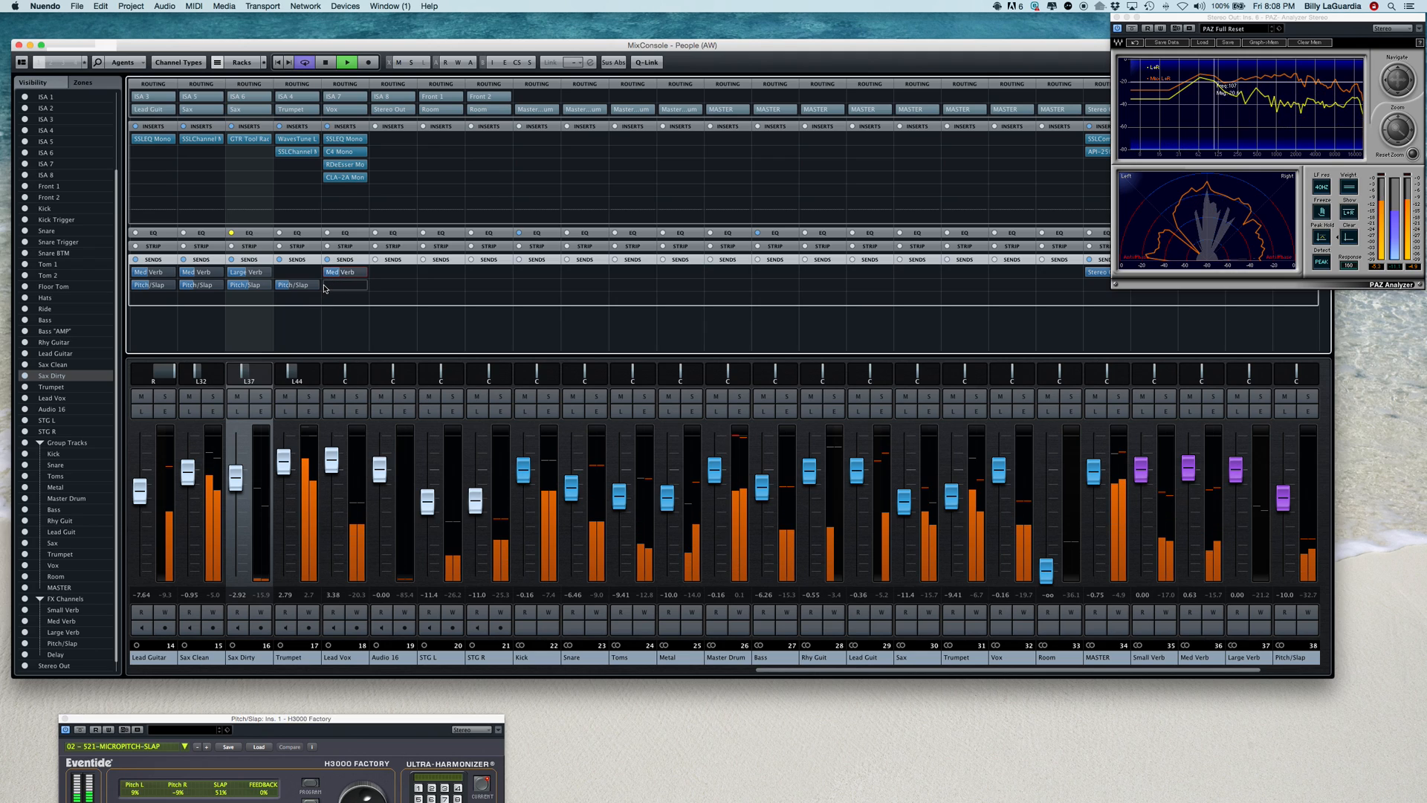
Add an active Pitch/Slap send in the second Lead Vox send slot with its level at about -18.8
{"action": "left_click", "coordinate": [324, 285]}
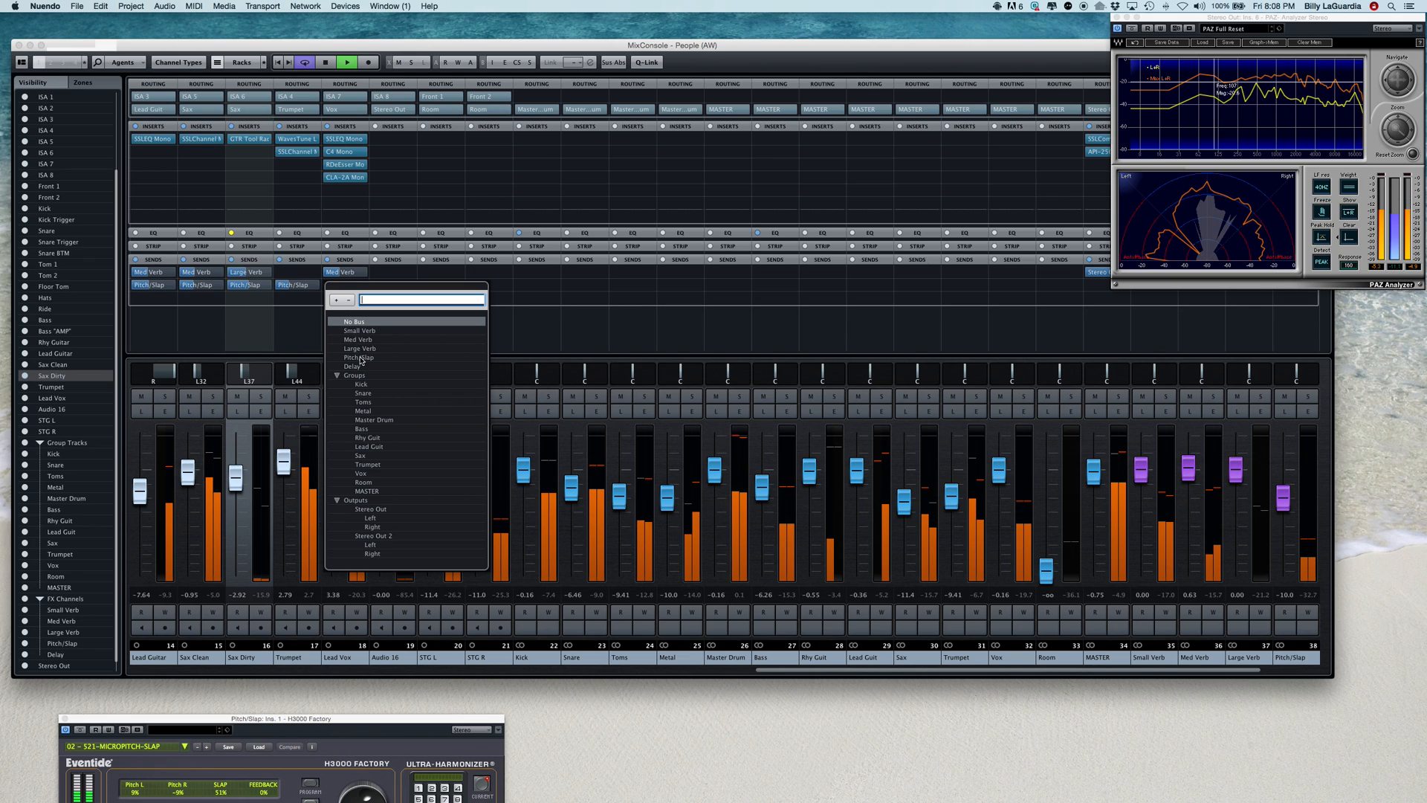
{"action": "key", "text": "Escape"}
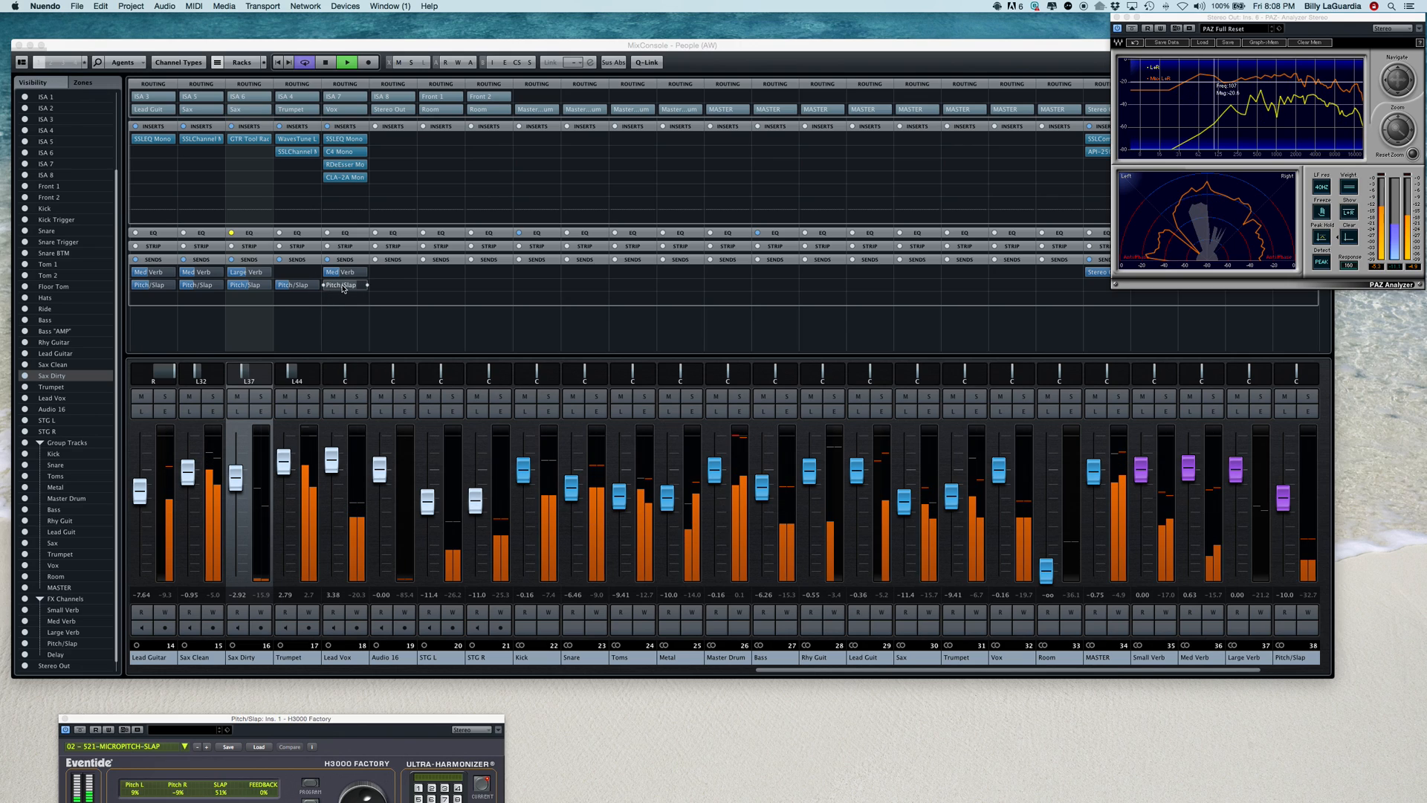
{"action": "left_click", "coordinate": [344, 286]}
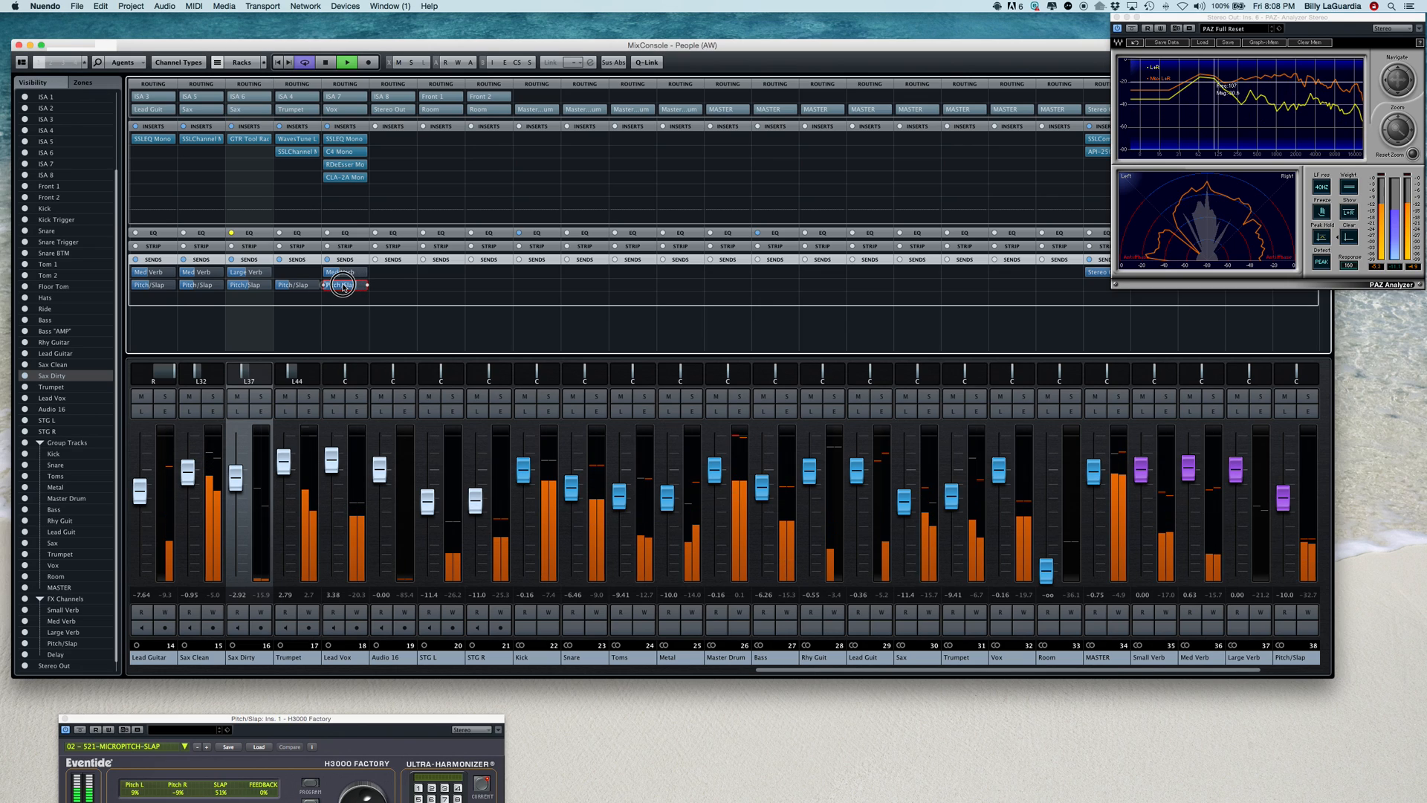
{"action": "left_click_drag", "start_coordinate": [343, 286], "coordinate": [339, 286]}
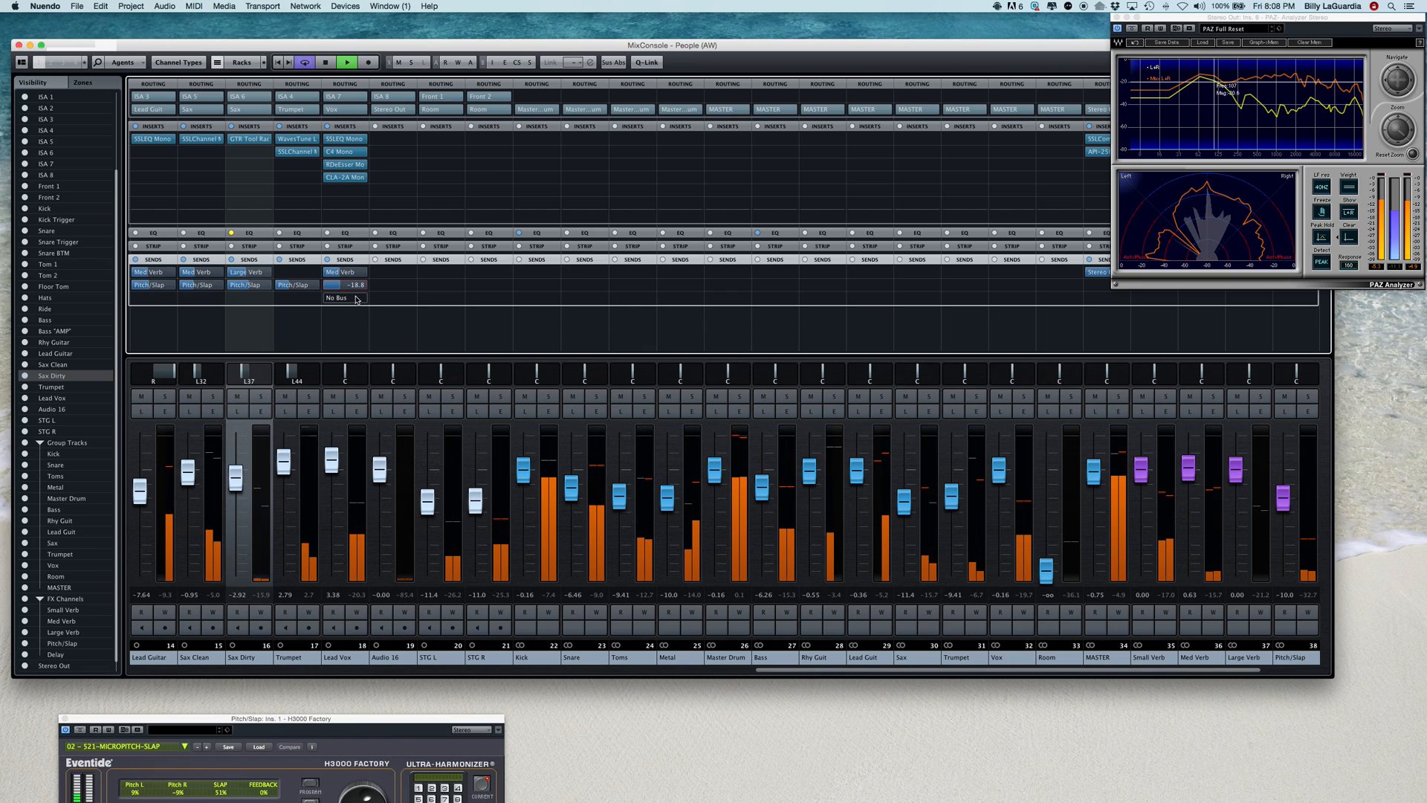
Assign the third Lead Vox send slot to Delay and activate the send
{"action": "left_click", "coordinate": [361, 299]}
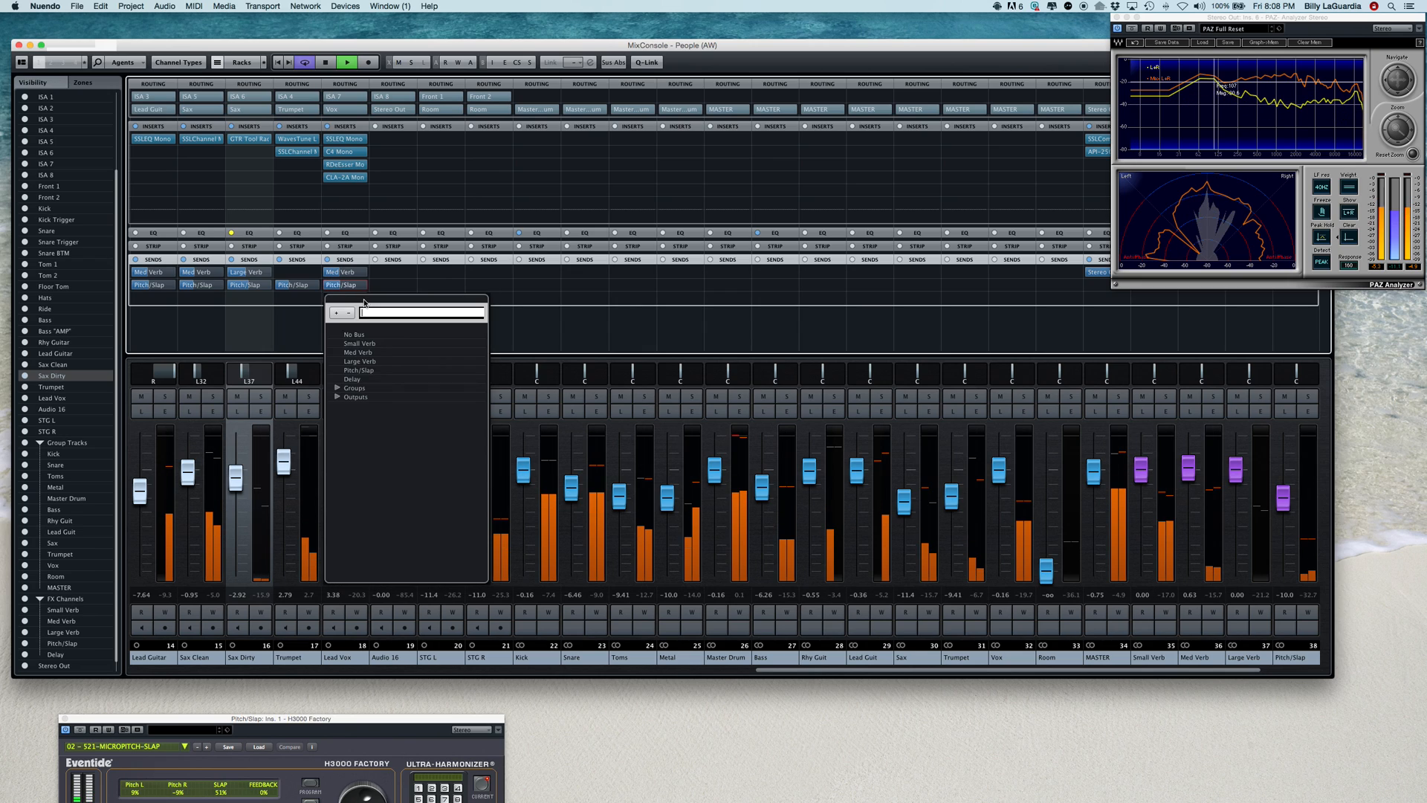
{"action": "left_click", "coordinate": [351, 379]}
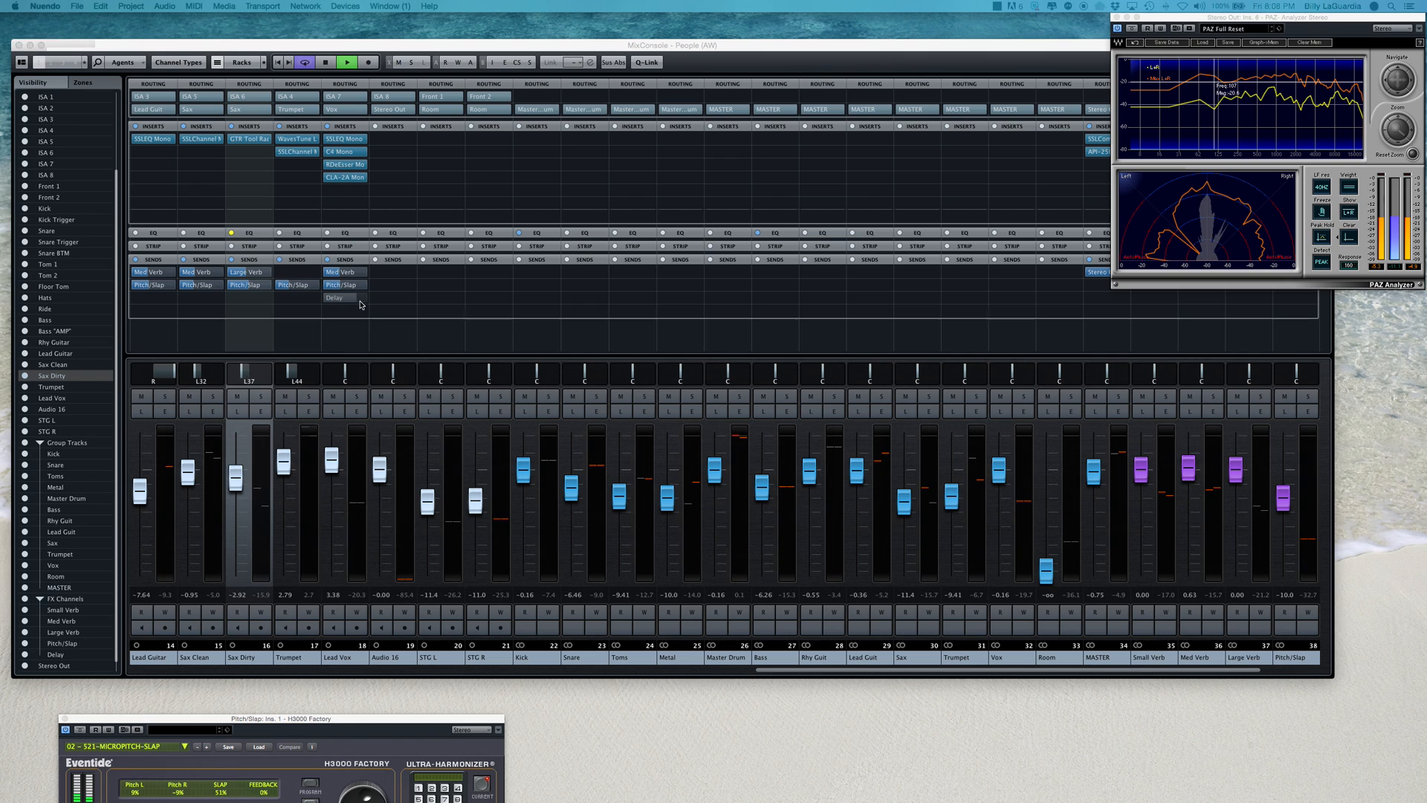
{"action": "left_click", "coordinate": [322, 298]}
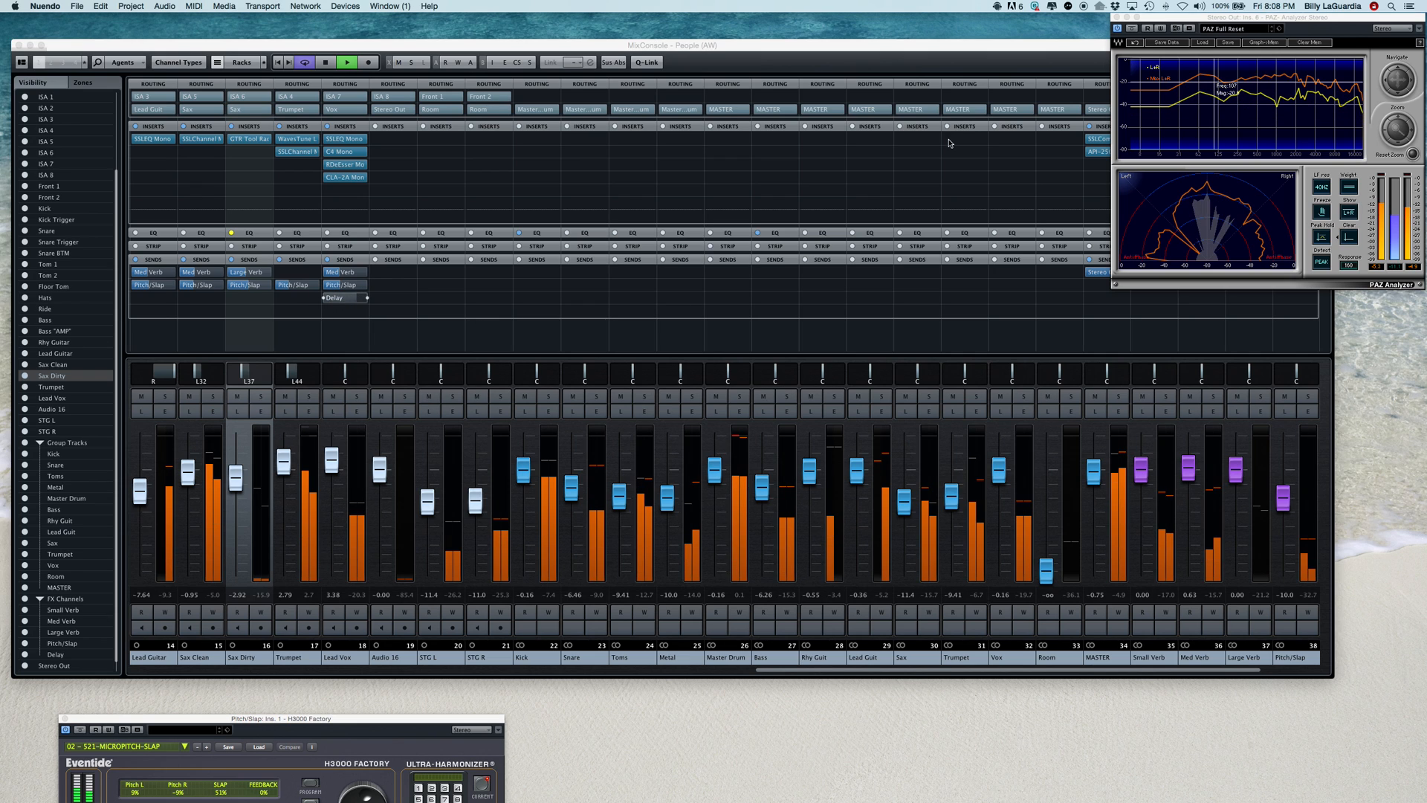
Move the MixConsole window down and the PAZ Analyzer window below it to uncover the mixer's channels
{"action": "left_click", "coordinate": [958, 46]}
{"action": "left_click_drag", "start_coordinate": [957, 50], "coordinate": [942, 79]}
{"action": "left_click_drag", "start_coordinate": [1196, 50], "coordinate": [1280, 740]}
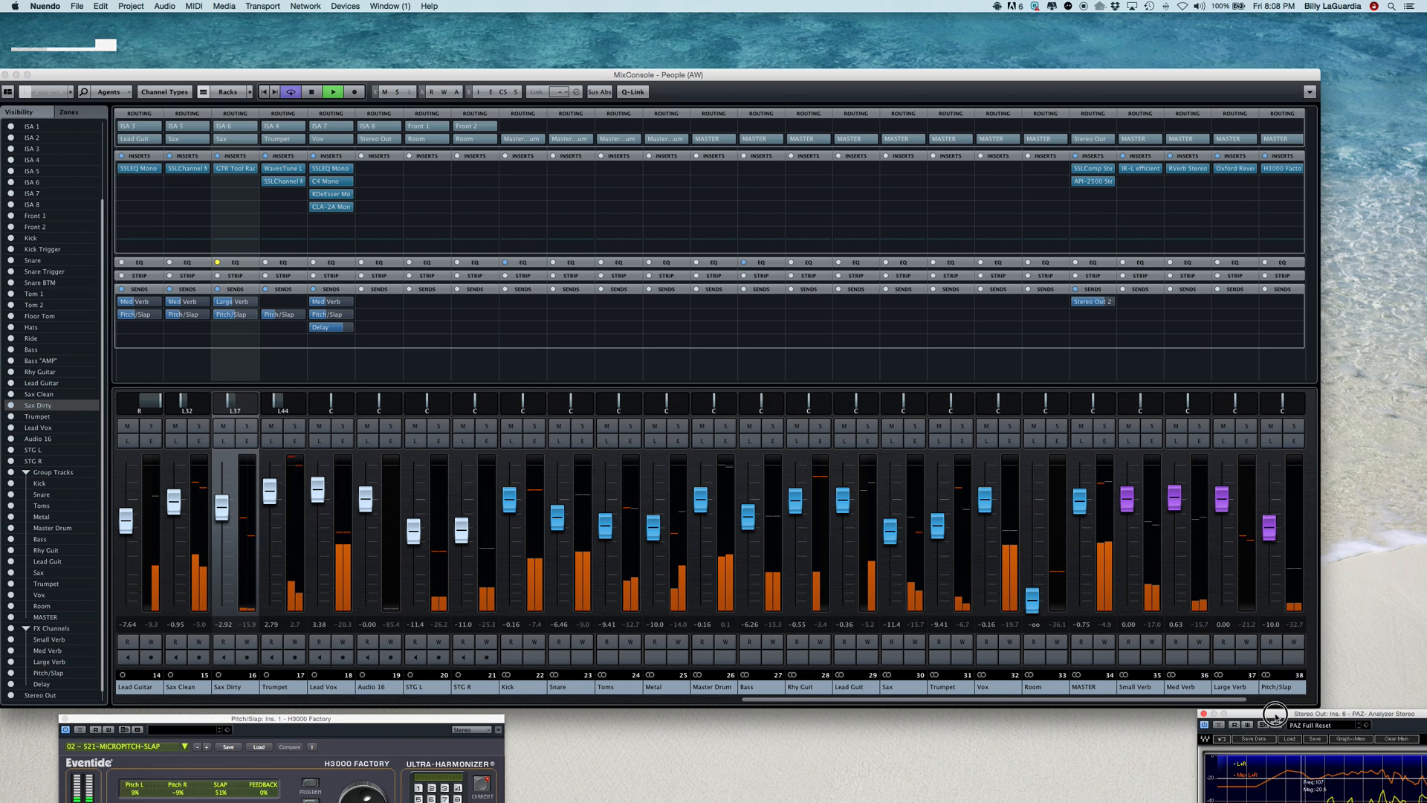
Open the SuperTap 2-Taps insert on the Delay channel and shift the MixConsole window up slightly
{"action": "scroll", "coordinate": [1217, 563], "scroll_direction": "right", "scroll_amount": 3}
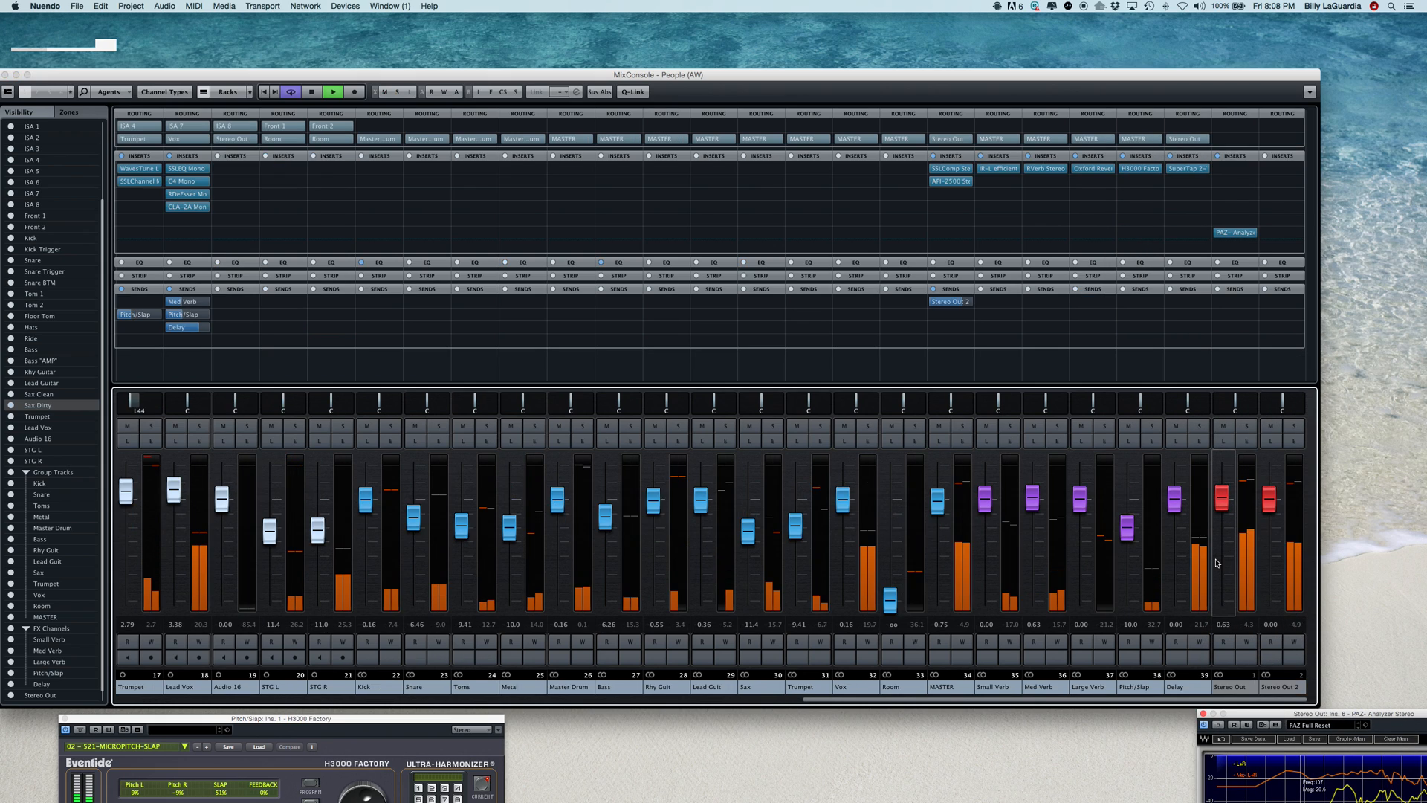
{"action": "left_click", "coordinate": [1185, 169]}
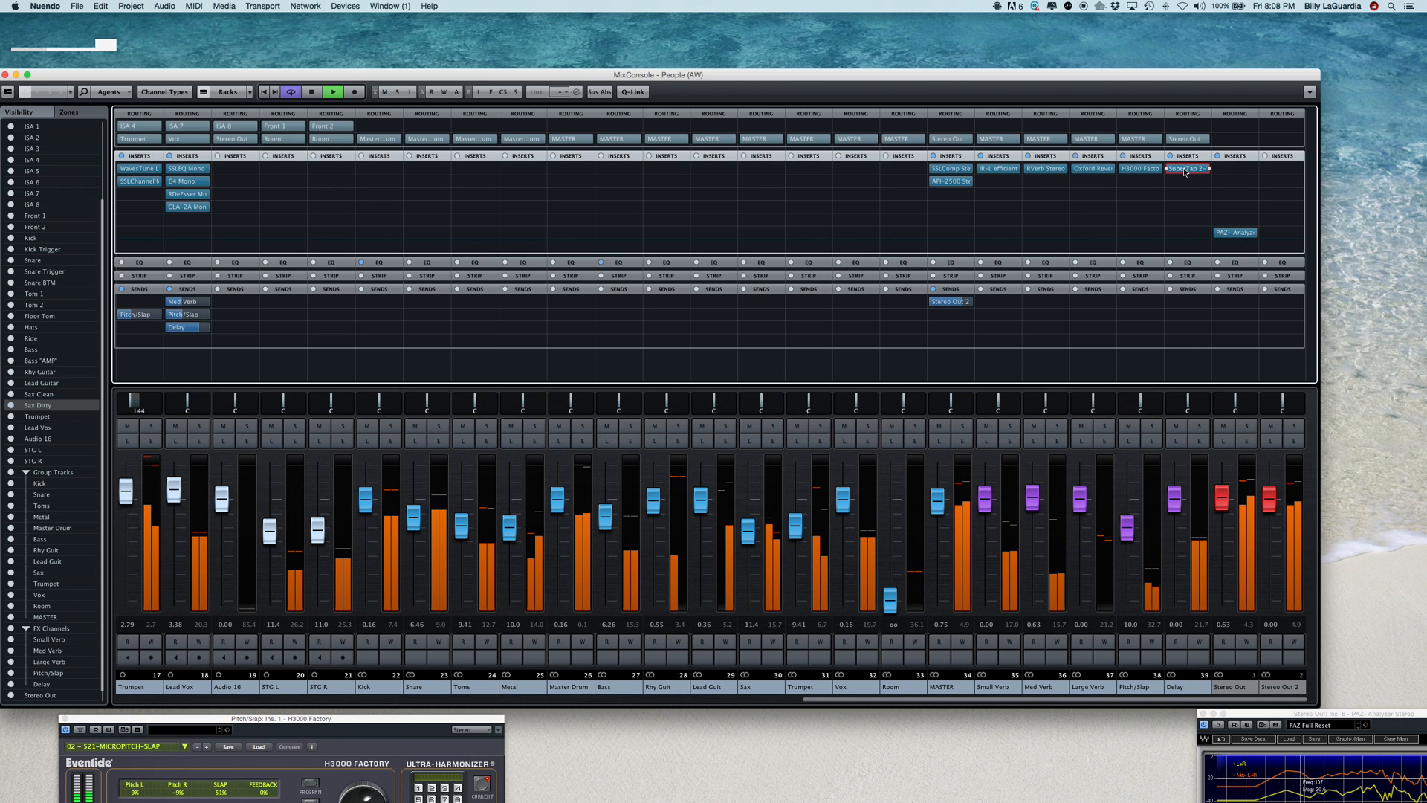
{"action": "double_click", "coordinate": [1186, 171]}
{"action": "left_click", "coordinate": [1181, 180]}
{"action": "key", "text": "super+w"}
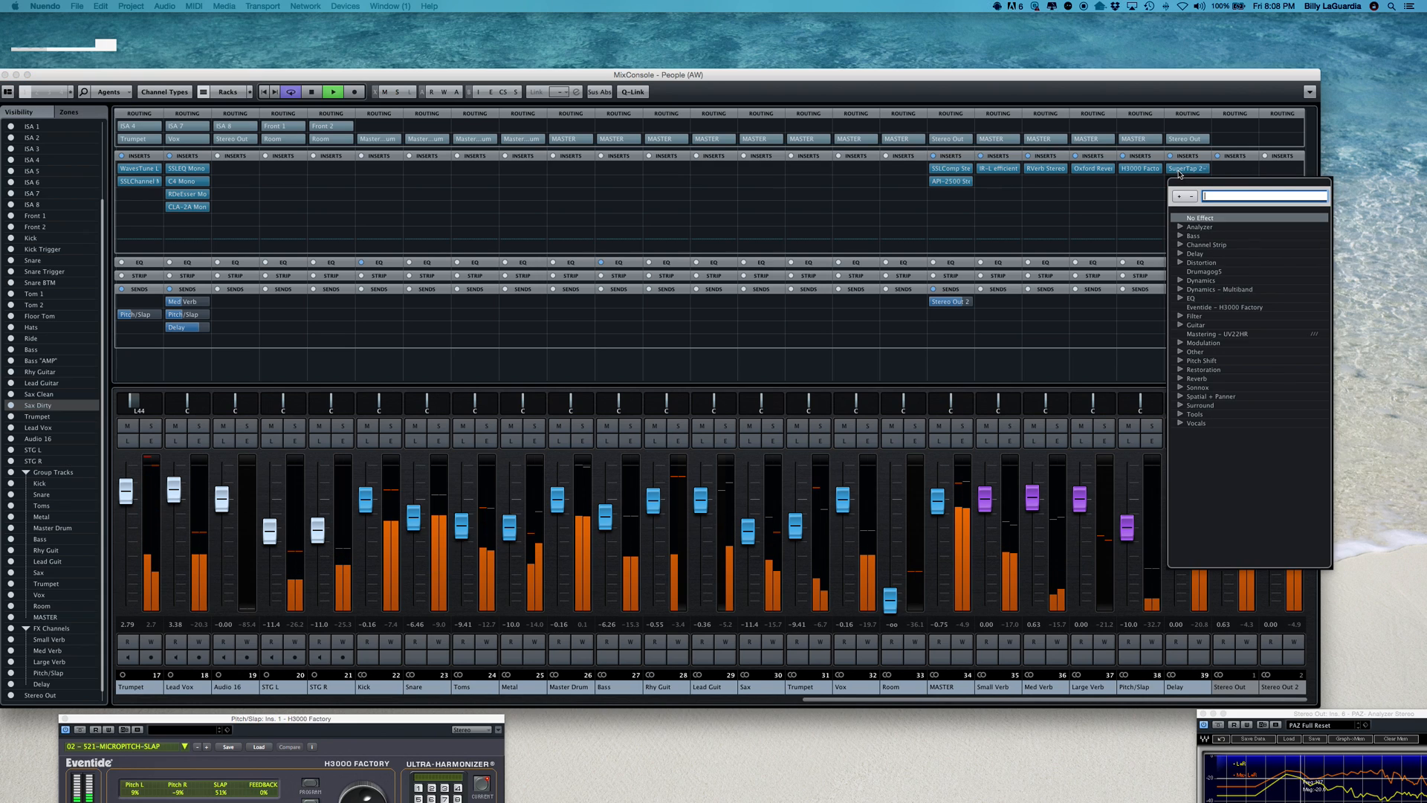
{"action": "left_click", "coordinate": [1179, 175]}
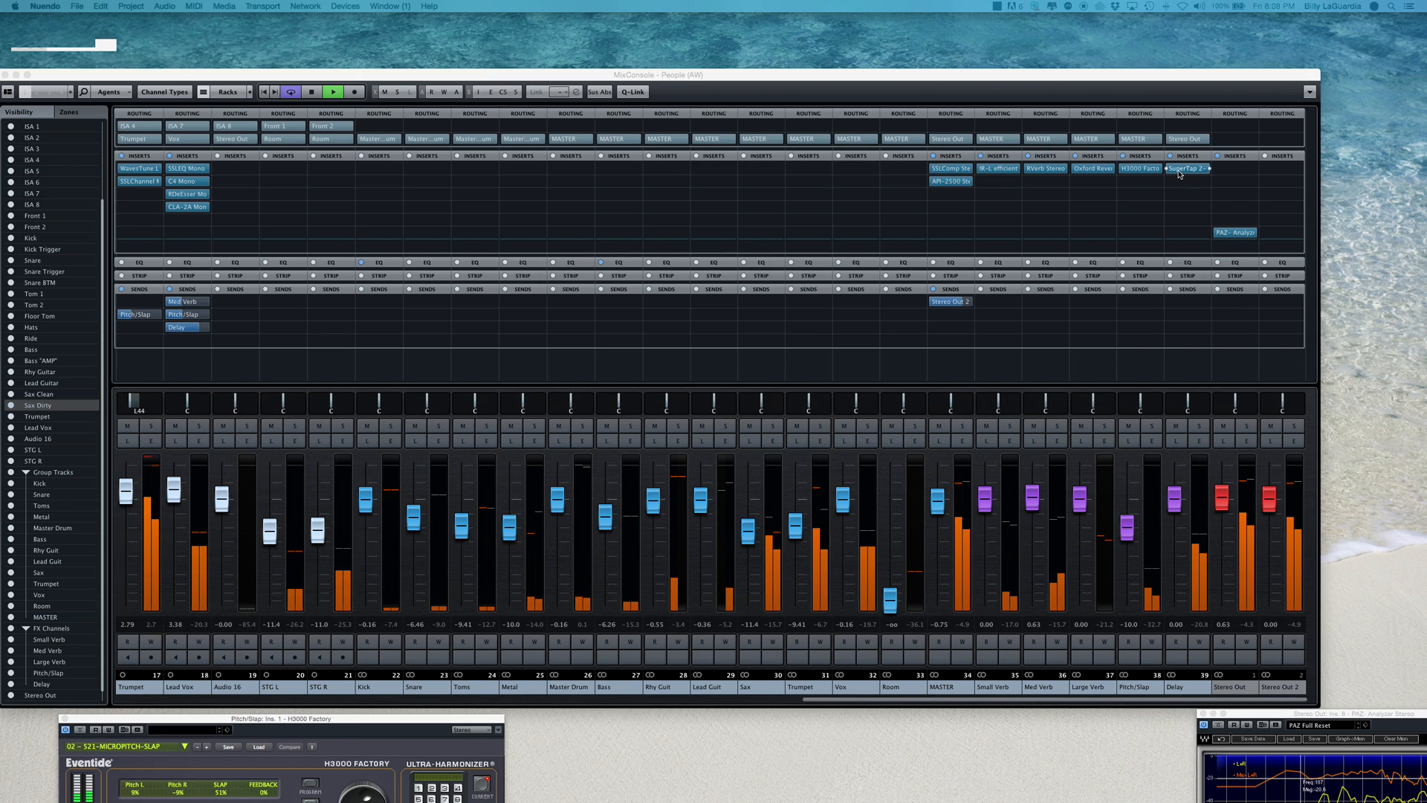
{"action": "left_click", "coordinate": [1178, 175]}
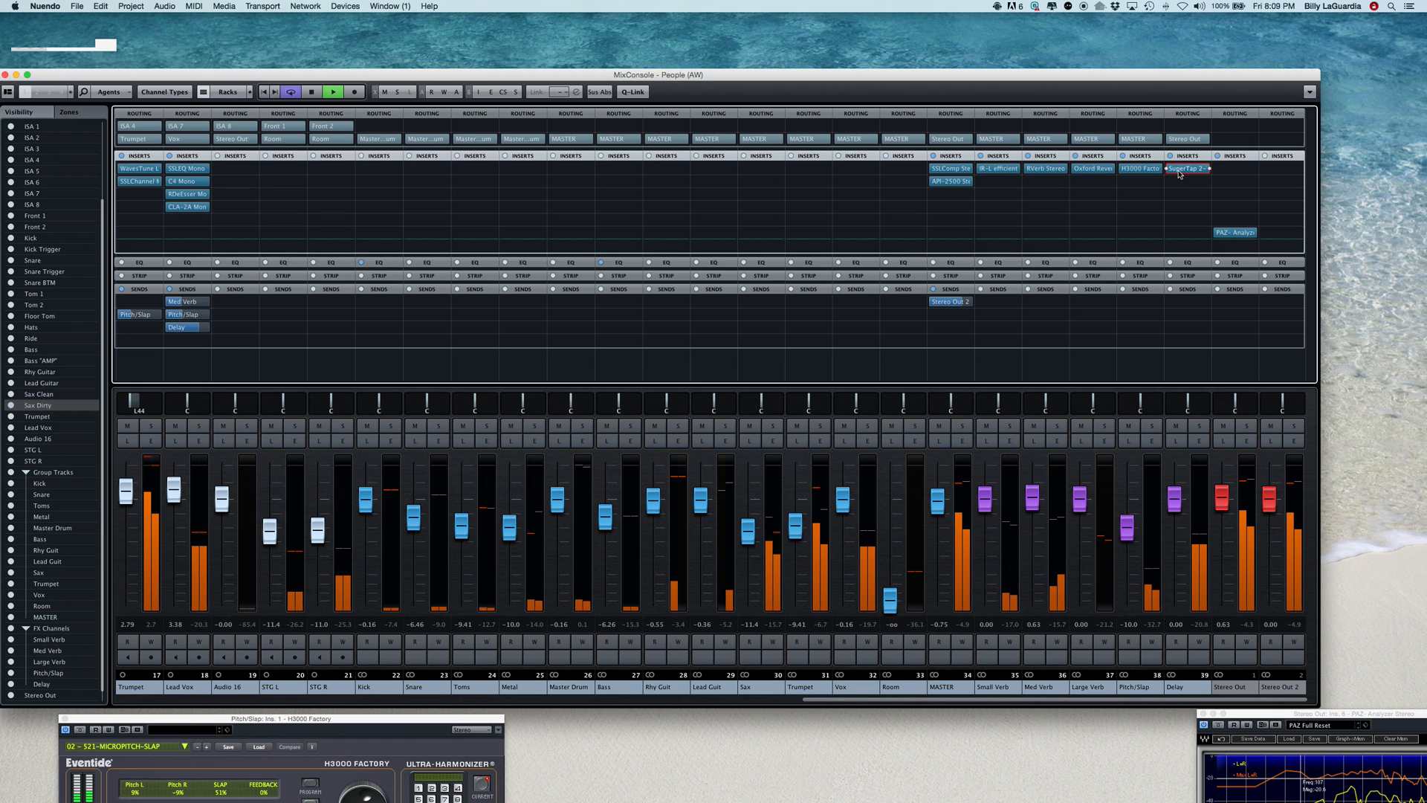
{"action": "left_click_drag", "start_coordinate": [989, 77], "coordinate": [1026, 58]}
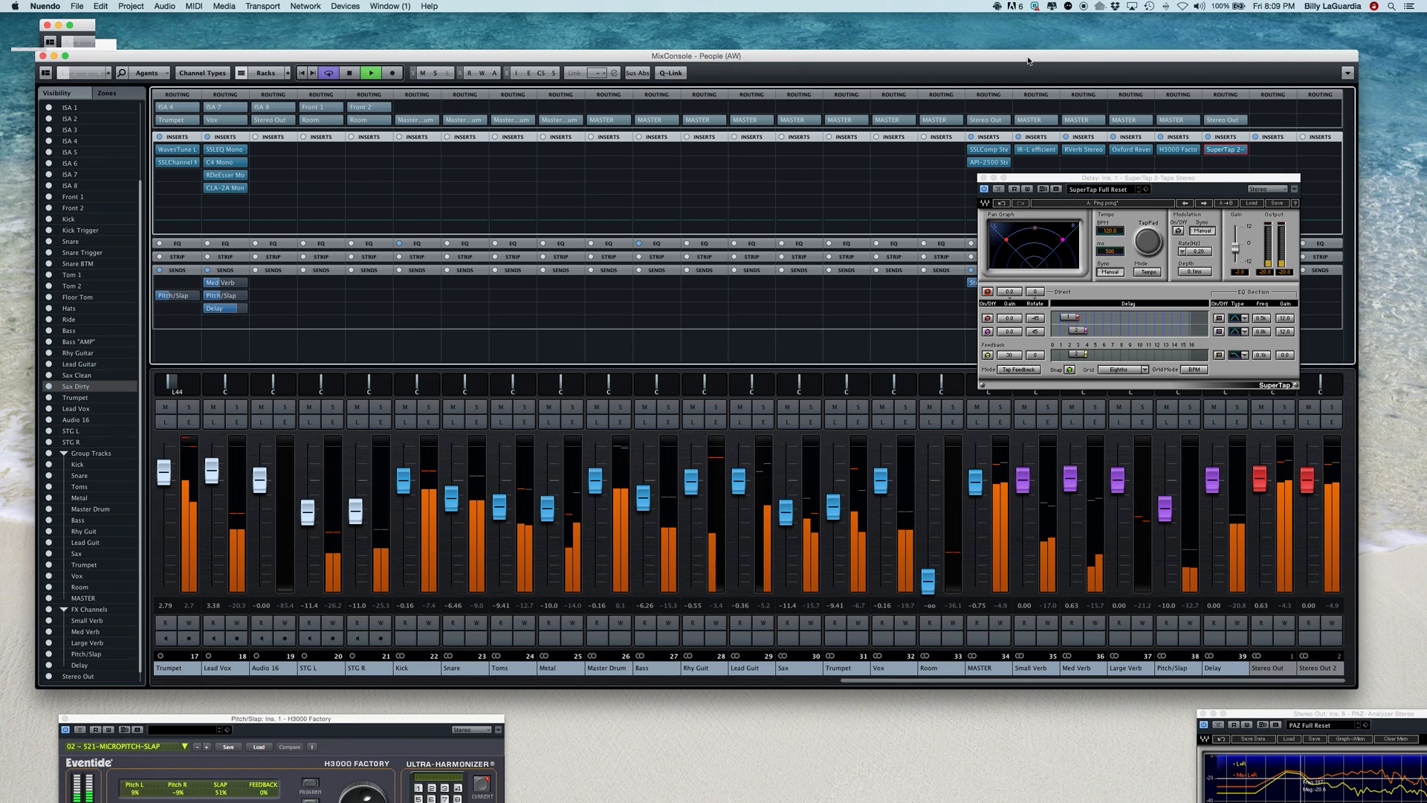
Set SuperTap's delay tempo by tapping TapPad repeatedly in time with the song and close the plug-in window
{"action": "left_click", "coordinate": [1150, 246]}
{"action": "left_click", "coordinate": [1149, 245]}
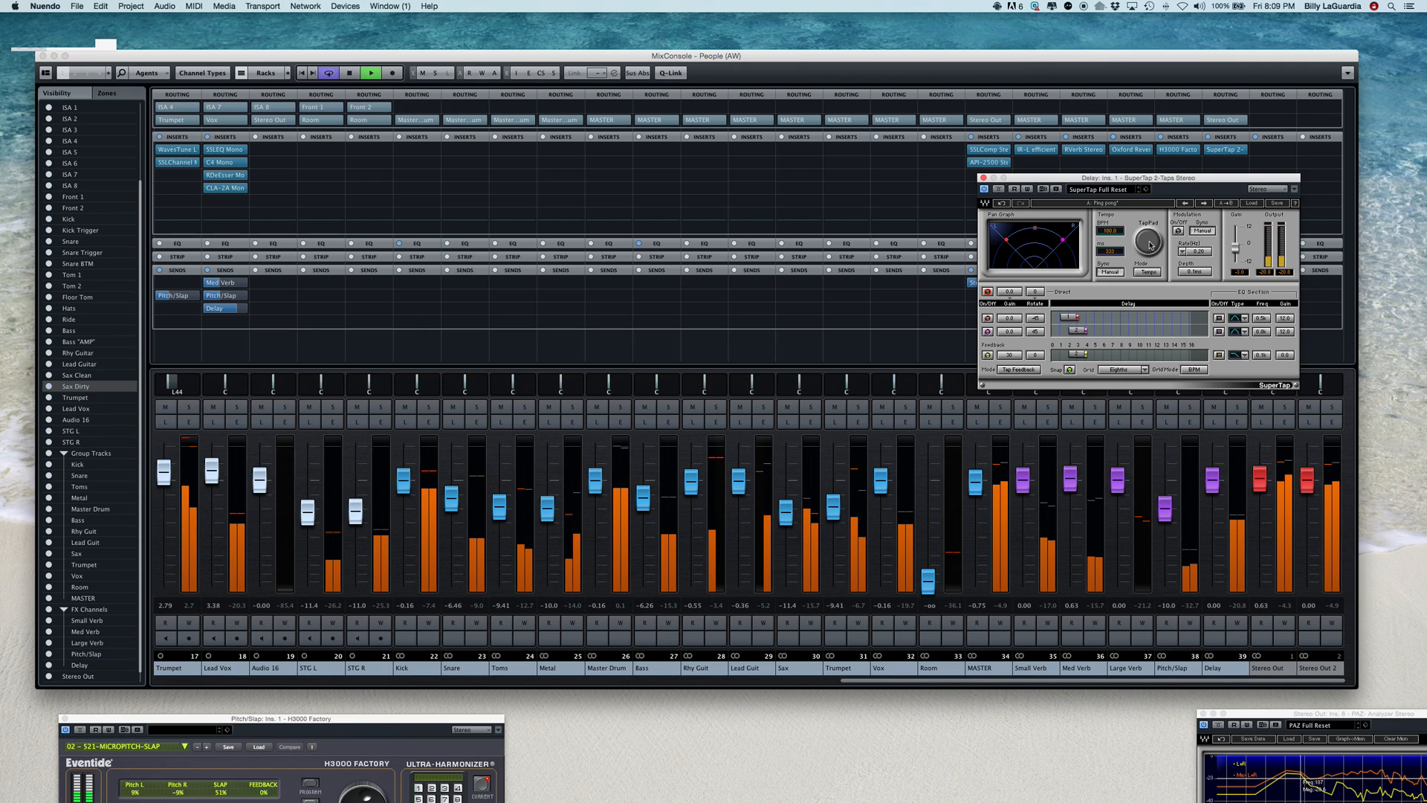
{"action": "left_click", "coordinate": [1149, 245]}
{"action": "left_click", "coordinate": [1150, 245]}
{"action": "left_click", "coordinate": [1150, 245]}
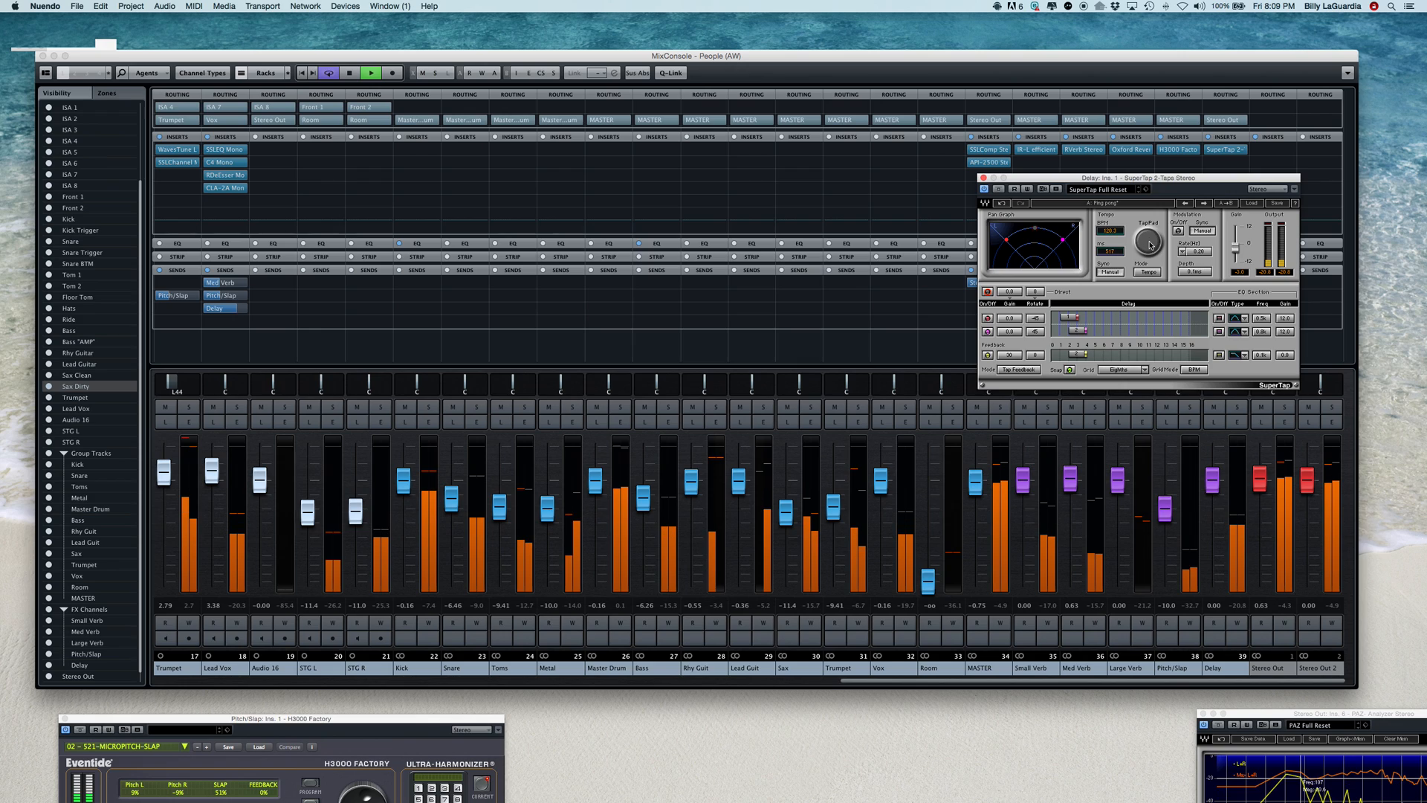
{"action": "left_click", "coordinate": [1150, 245]}
{"action": "left_click", "coordinate": [1149, 245]}
{"action": "left_click", "coordinate": [1149, 245]}
{"action": "left_click", "coordinate": [1150, 245]}
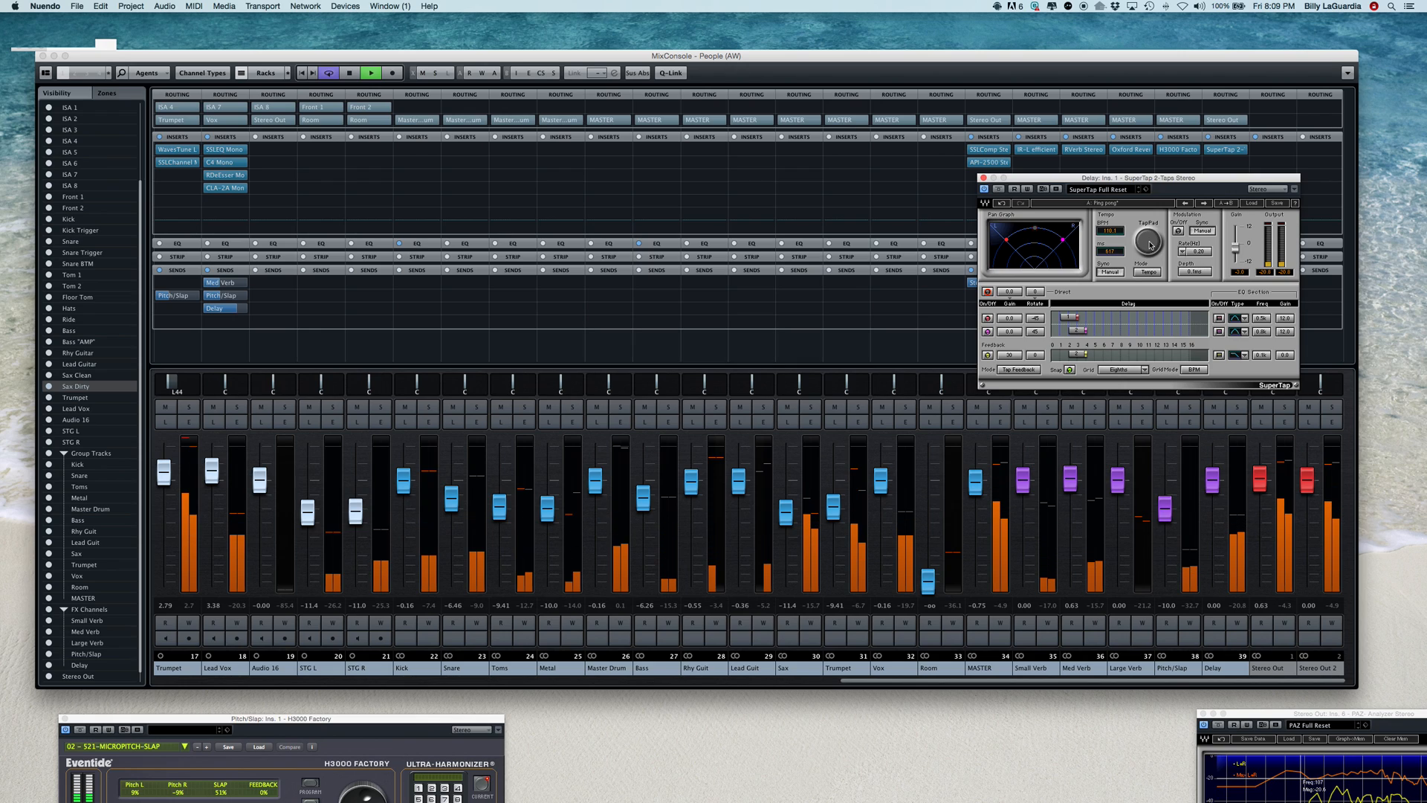
{"action": "left_click", "coordinate": [1150, 246]}
{"action": "left_click", "coordinate": [1150, 245]}
{"action": "left_click", "coordinate": [1149, 245]}
{"action": "left_click", "coordinate": [1150, 246]}
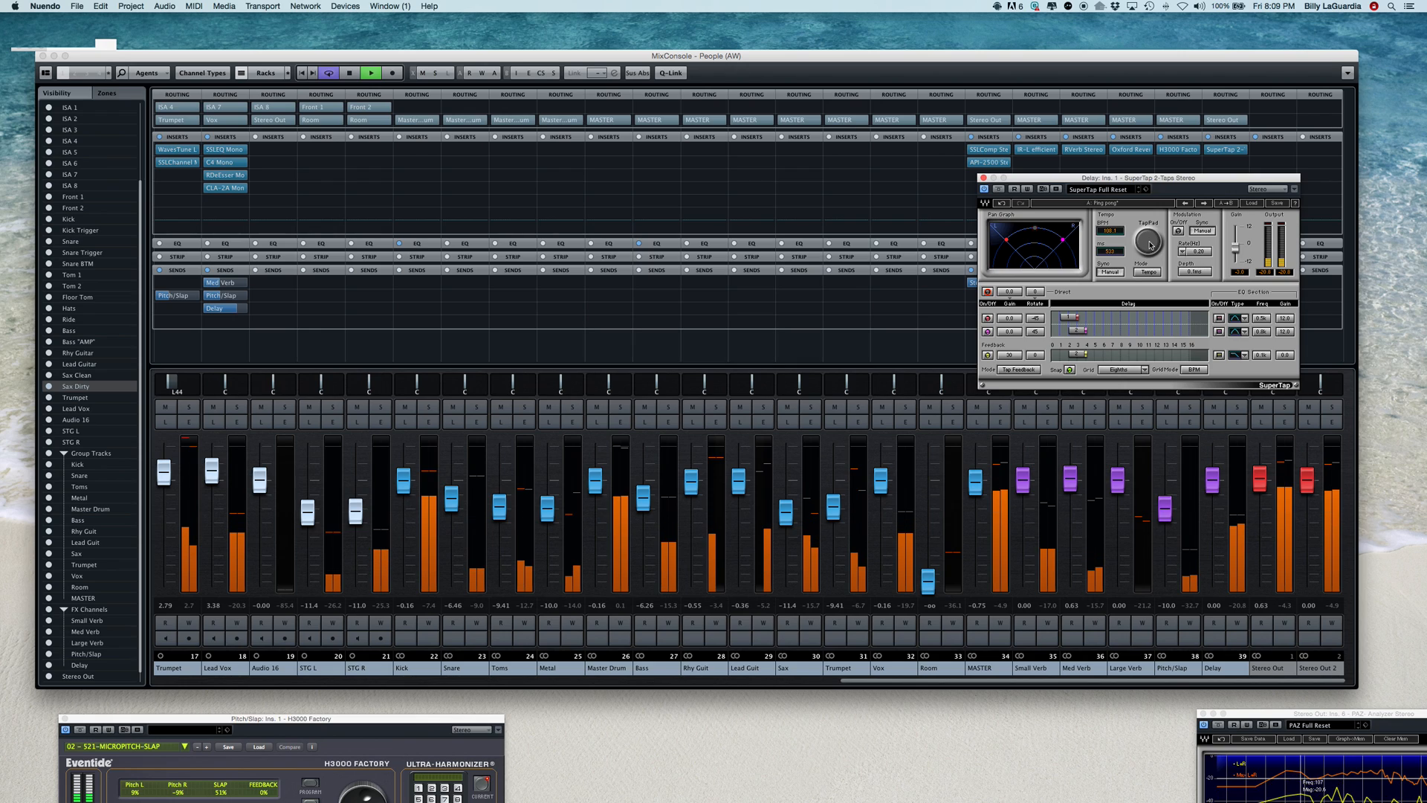
{"action": "left_click", "coordinate": [1149, 245]}
{"action": "left_click", "coordinate": [1150, 246]}
{"action": "left_click", "coordinate": [1150, 246]}
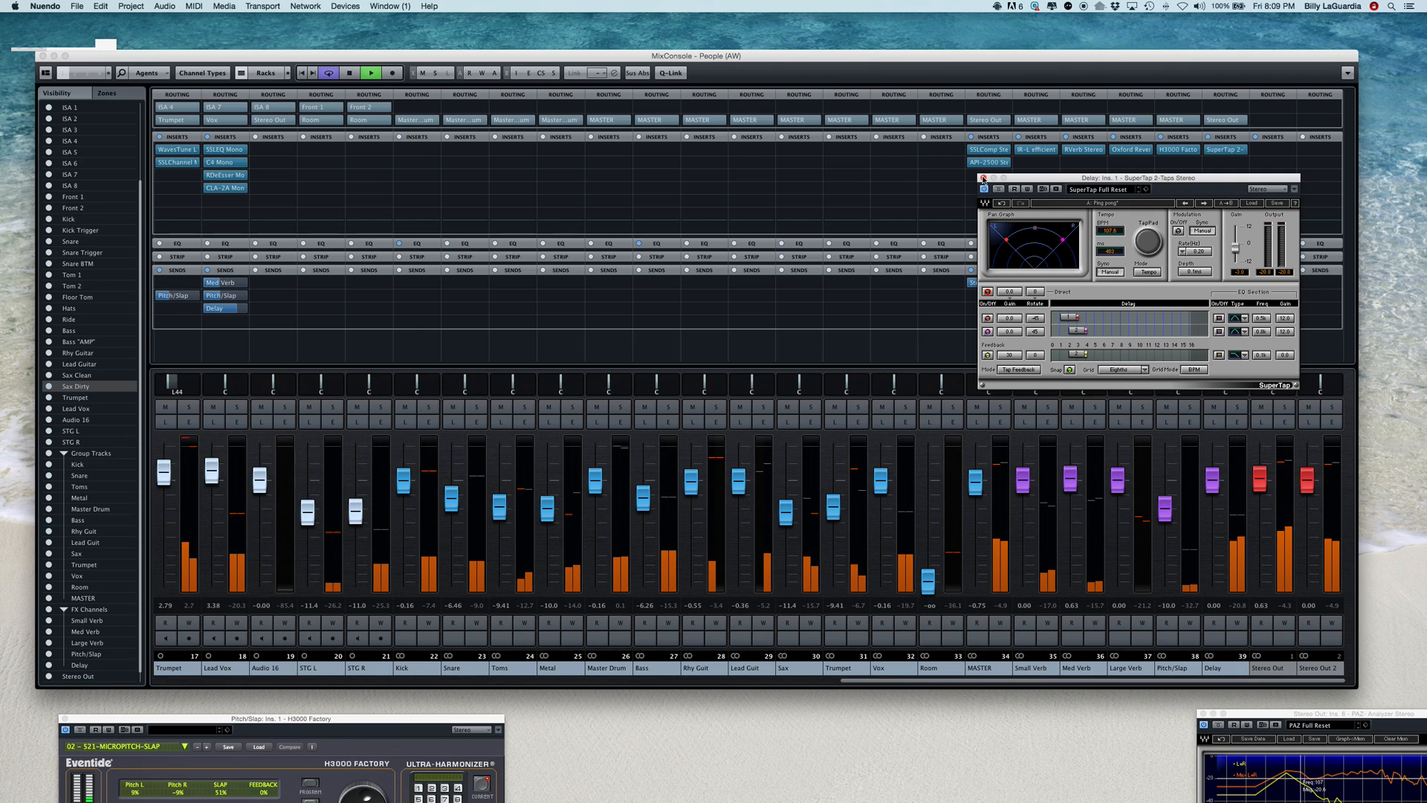
{"action": "left_click", "coordinate": [983, 179]}
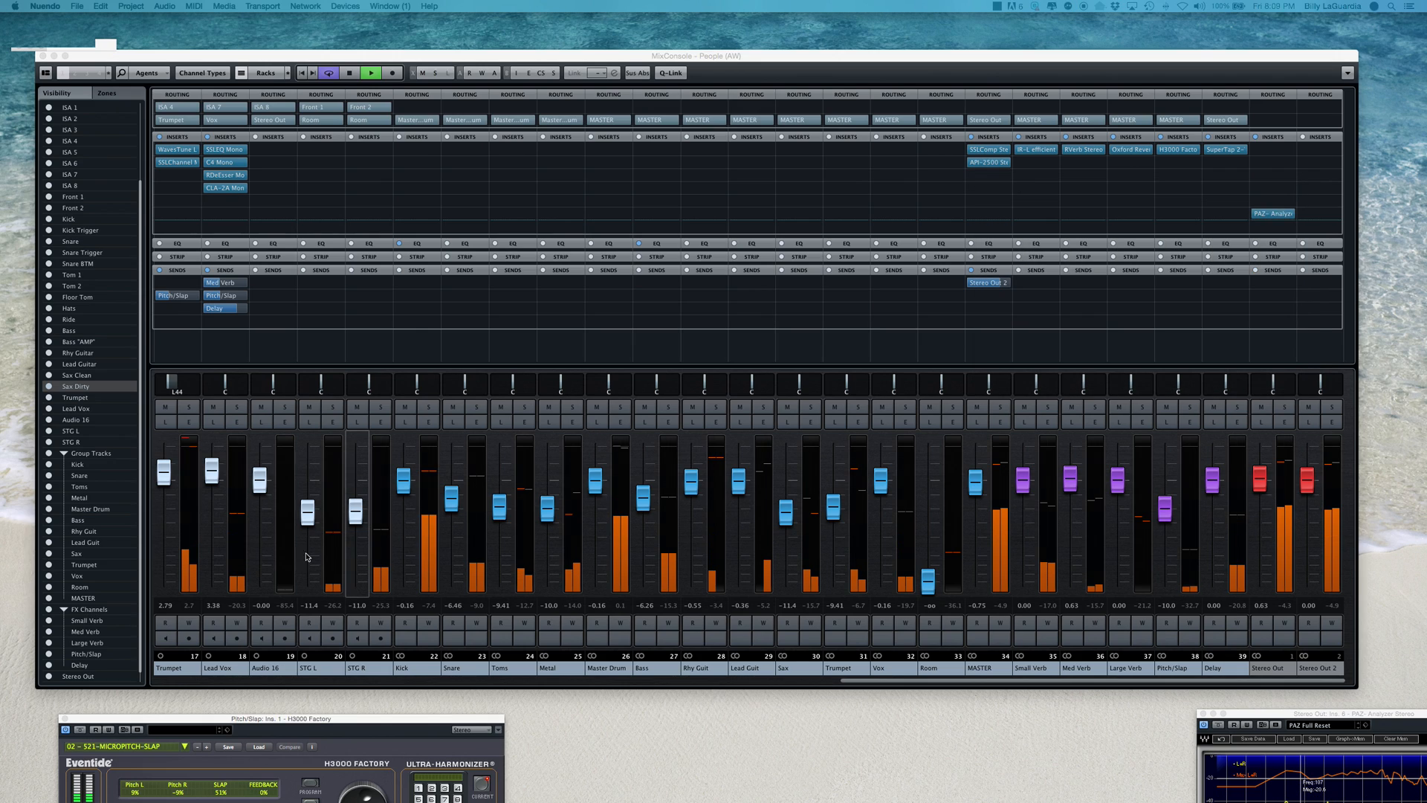
Lower the Lead Vox channel's Delay send level by ear and stop playback
{"action": "key", "text": "space"}
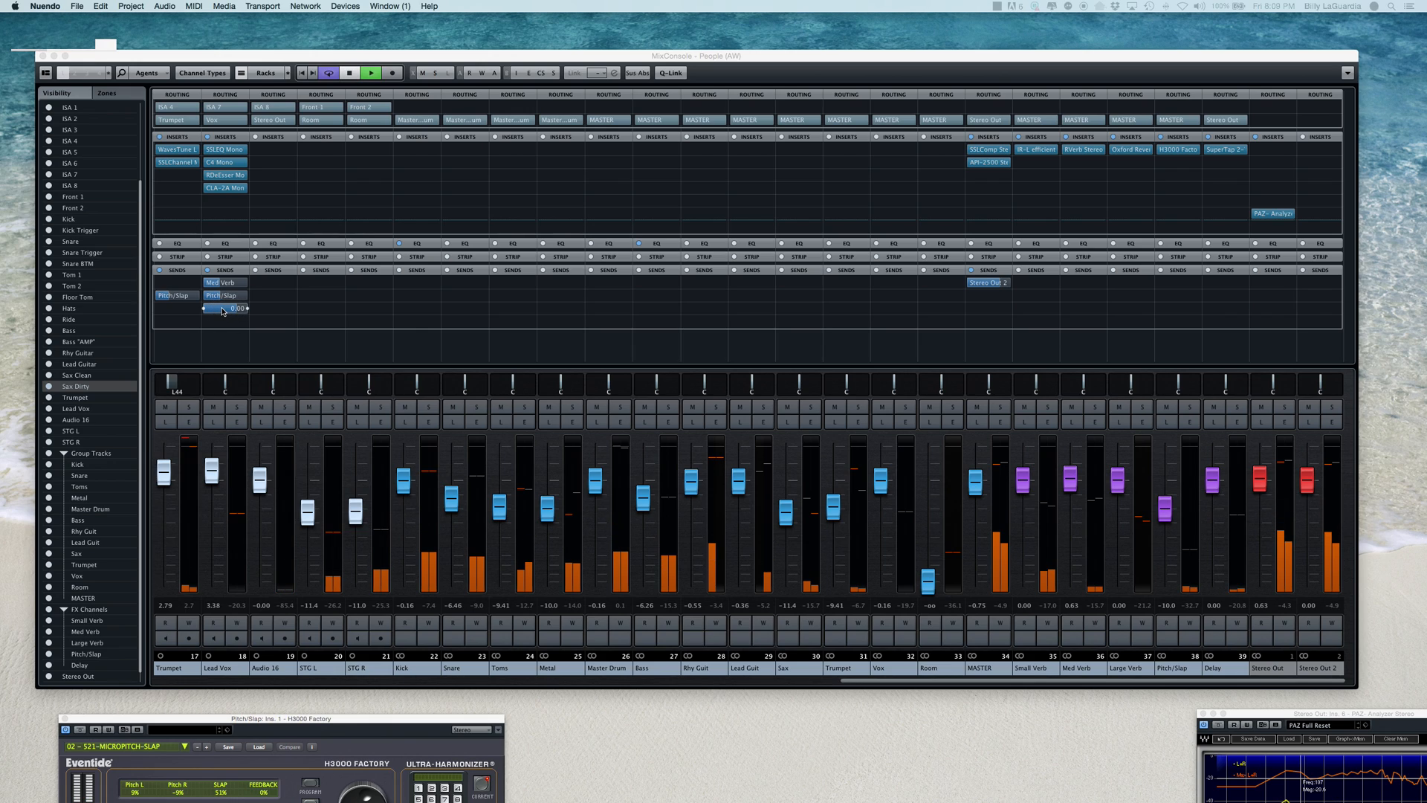
{"action": "left_click", "coordinate": [222, 309]}
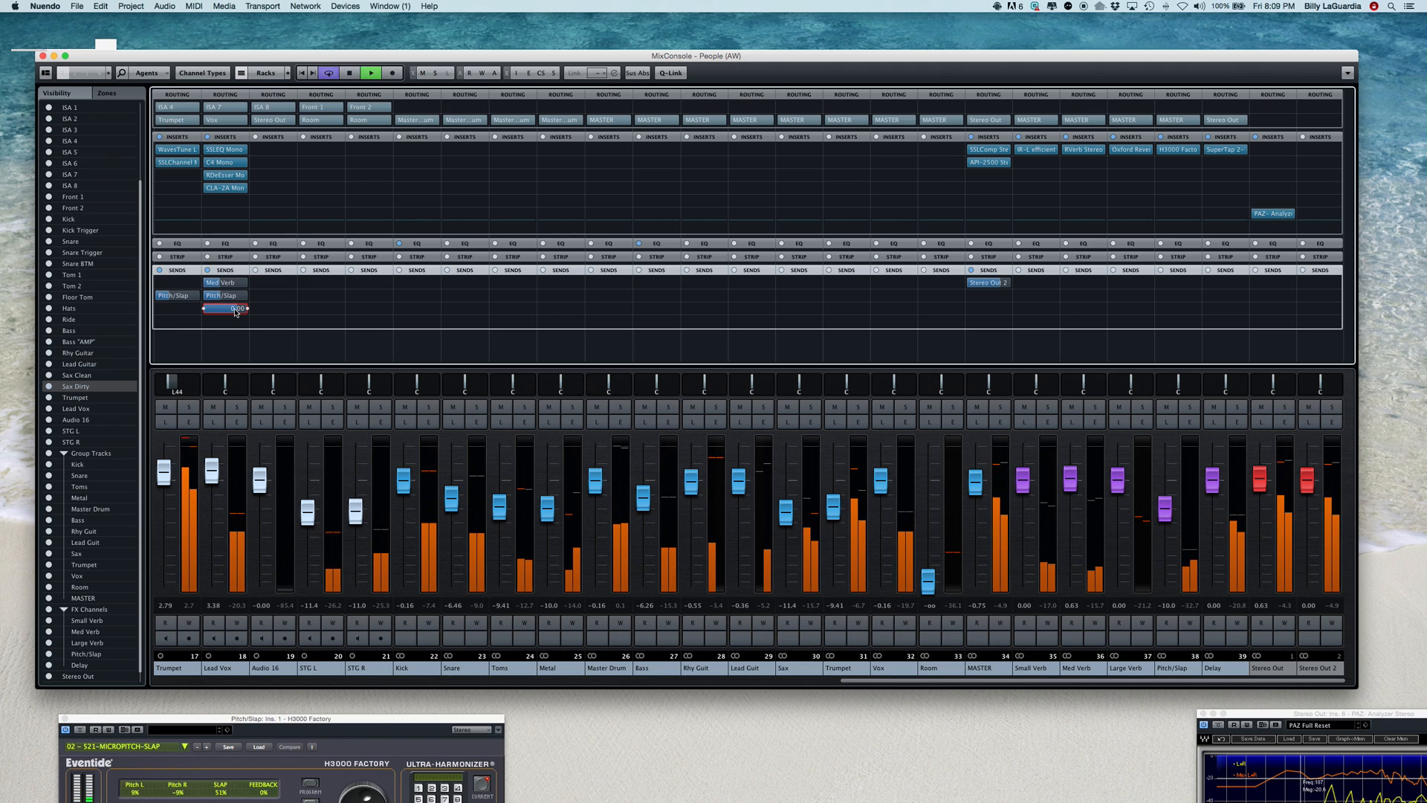
{"action": "left_click_drag", "start_coordinate": [233, 309], "coordinate": [215, 309]}
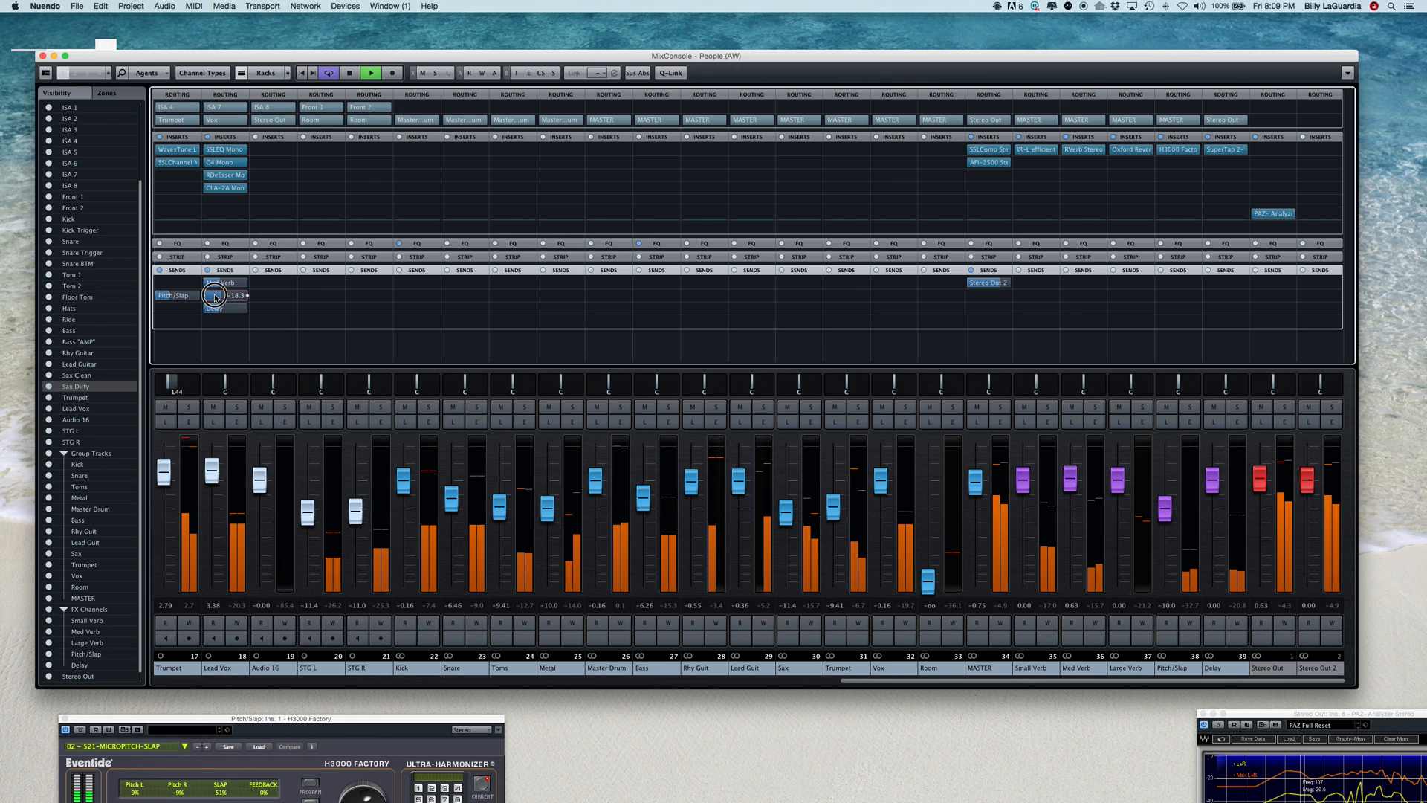
{"action": "key", "text": "space"}
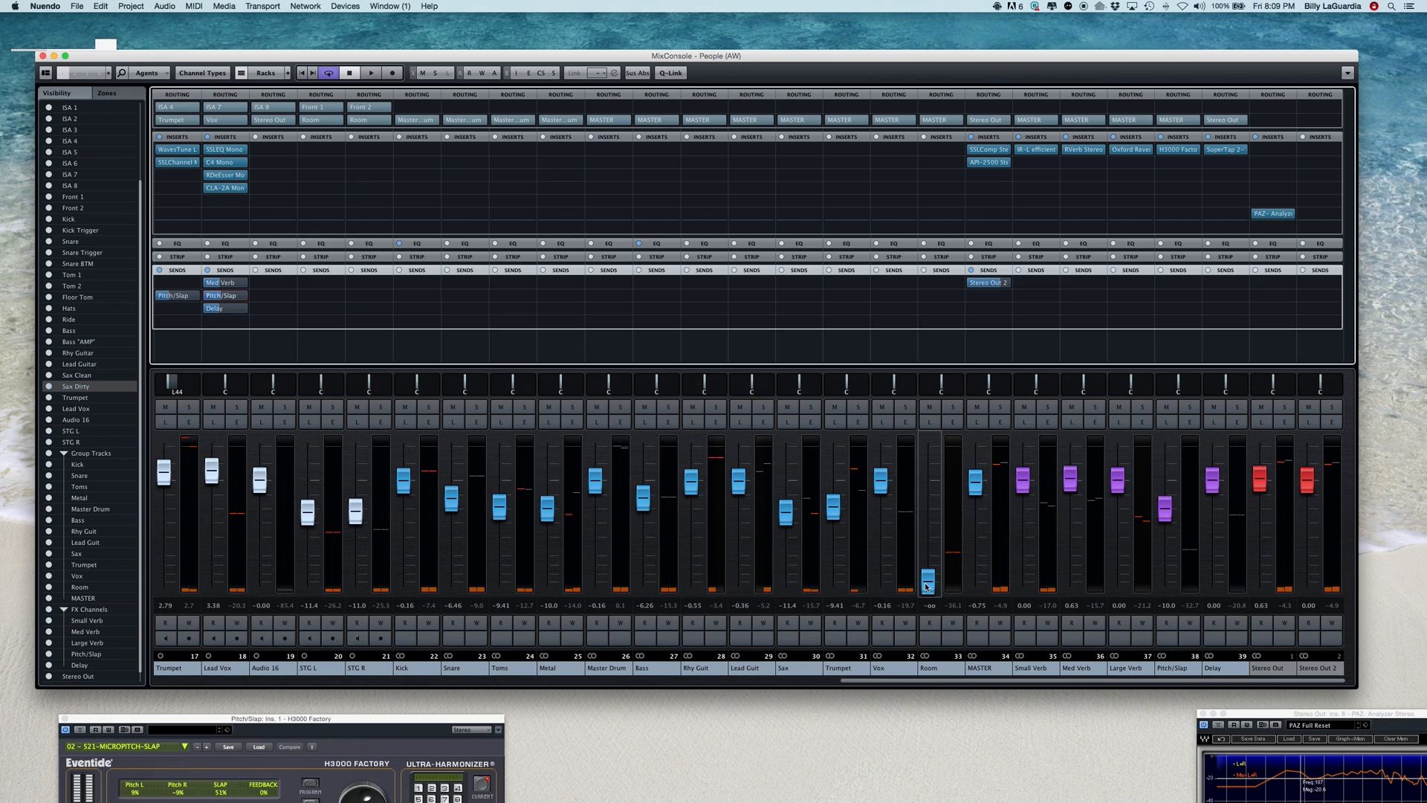
Raise the Room group's fader to -3.51 while checking it against the playing mix
{"action": "left_click_drag", "start_coordinate": [927, 588], "coordinate": [929, 510]}
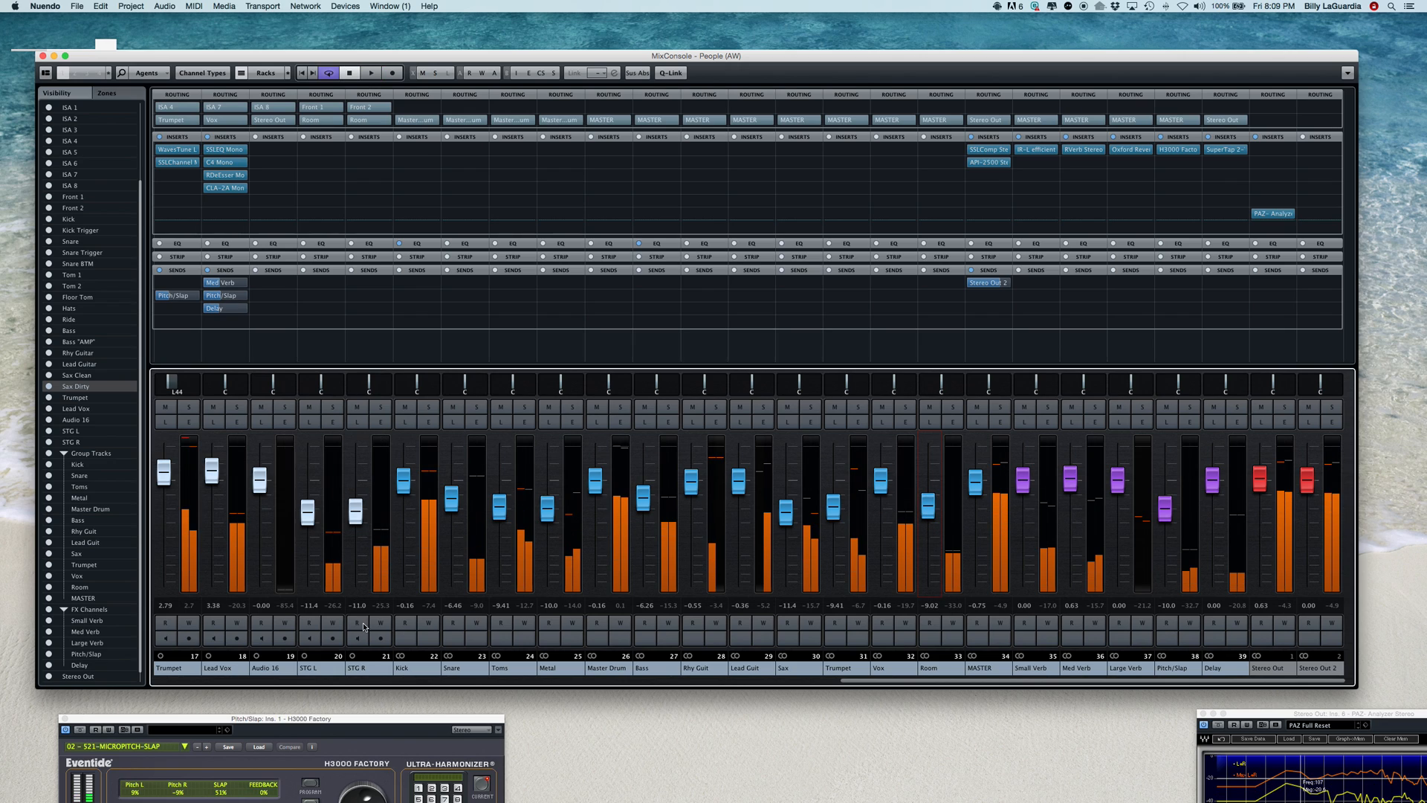
{"action": "key", "text": "space"}
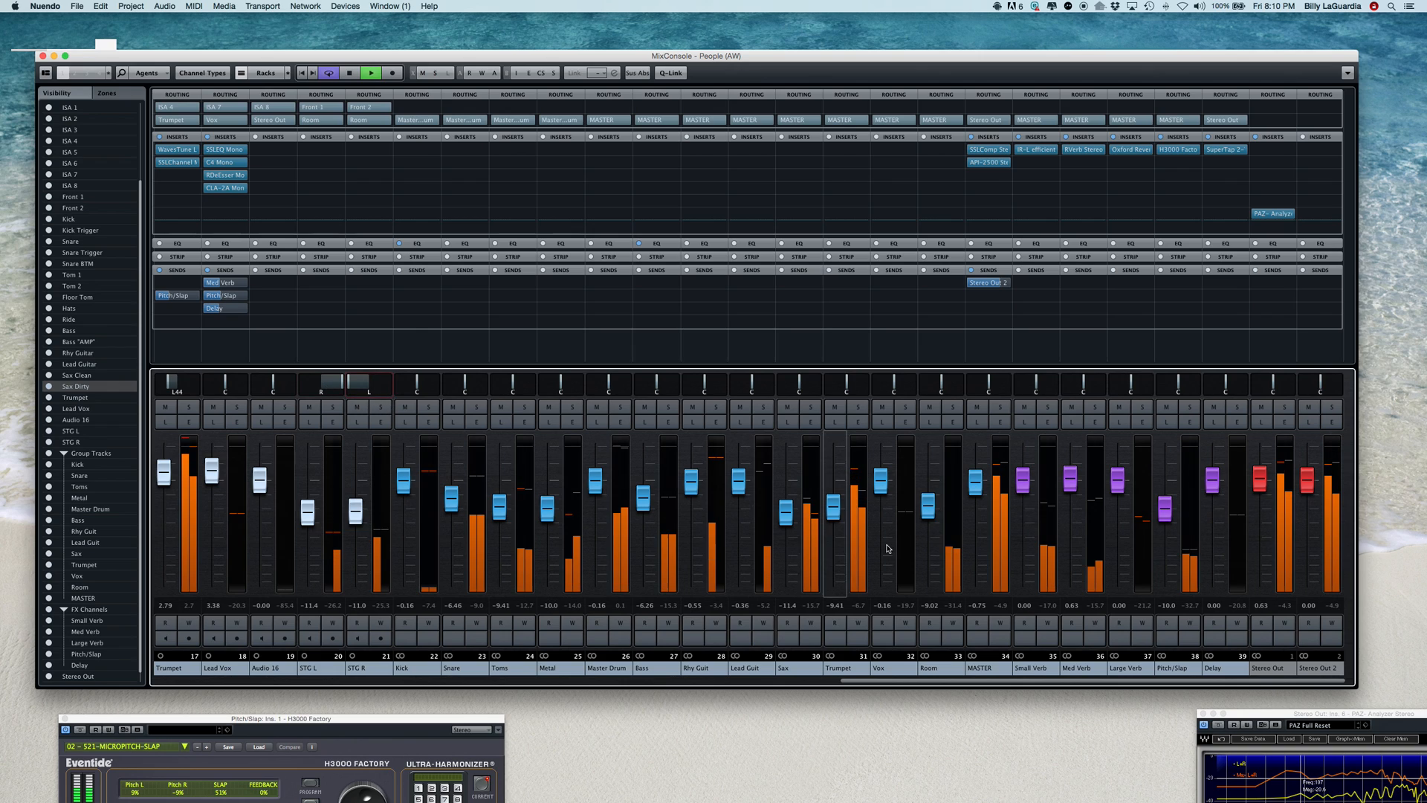
{"action": "left_click_drag", "start_coordinate": [927, 504], "coordinate": [925, 493]}
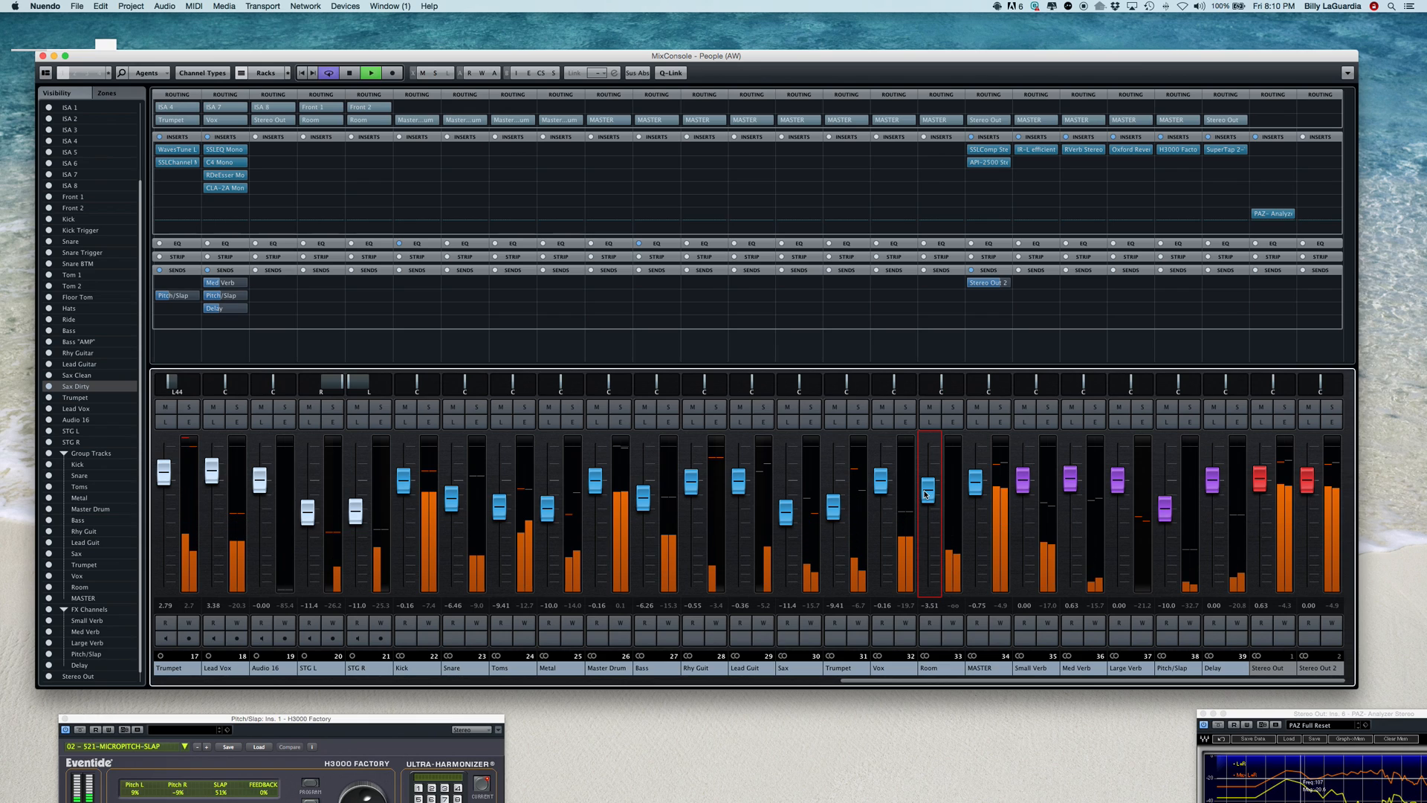
Solo the Room group, check the STG R and STG L channel settings, and leave STG L's low-cut filter off
{"action": "left_click", "coordinate": [952, 407]}
{"action": "left_click", "coordinate": [382, 425]}
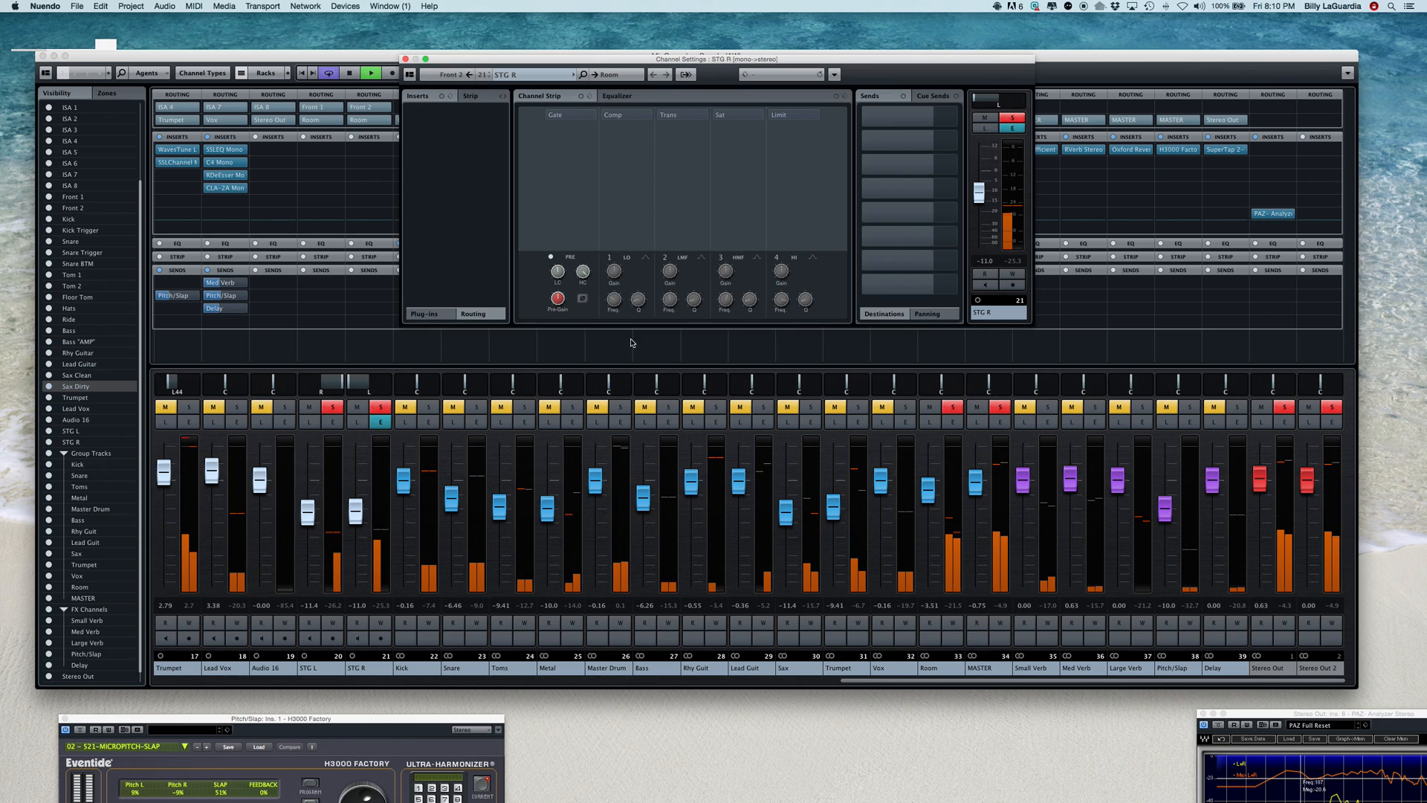
{"action": "left_click", "coordinate": [333, 422]}
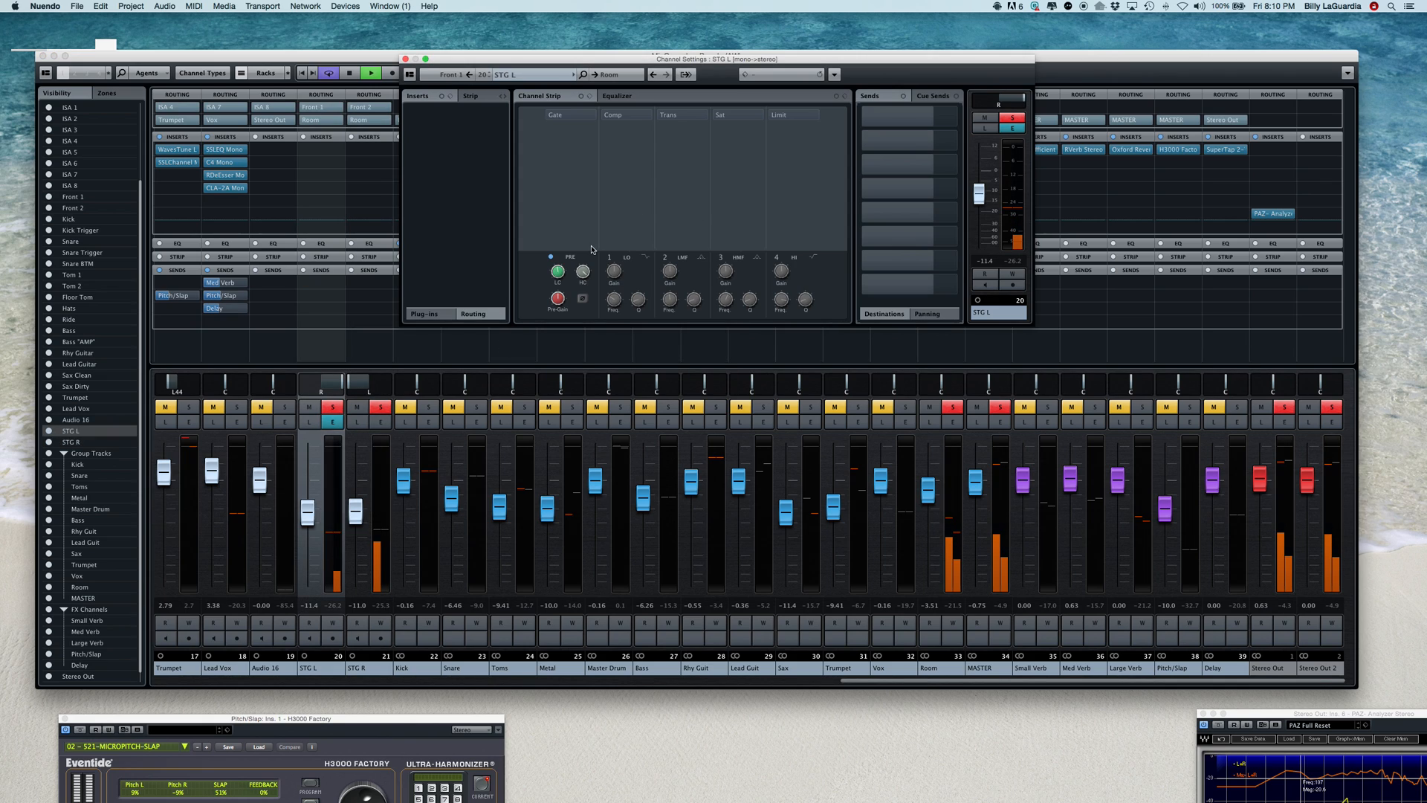
{"action": "left_click", "coordinate": [546, 308]}
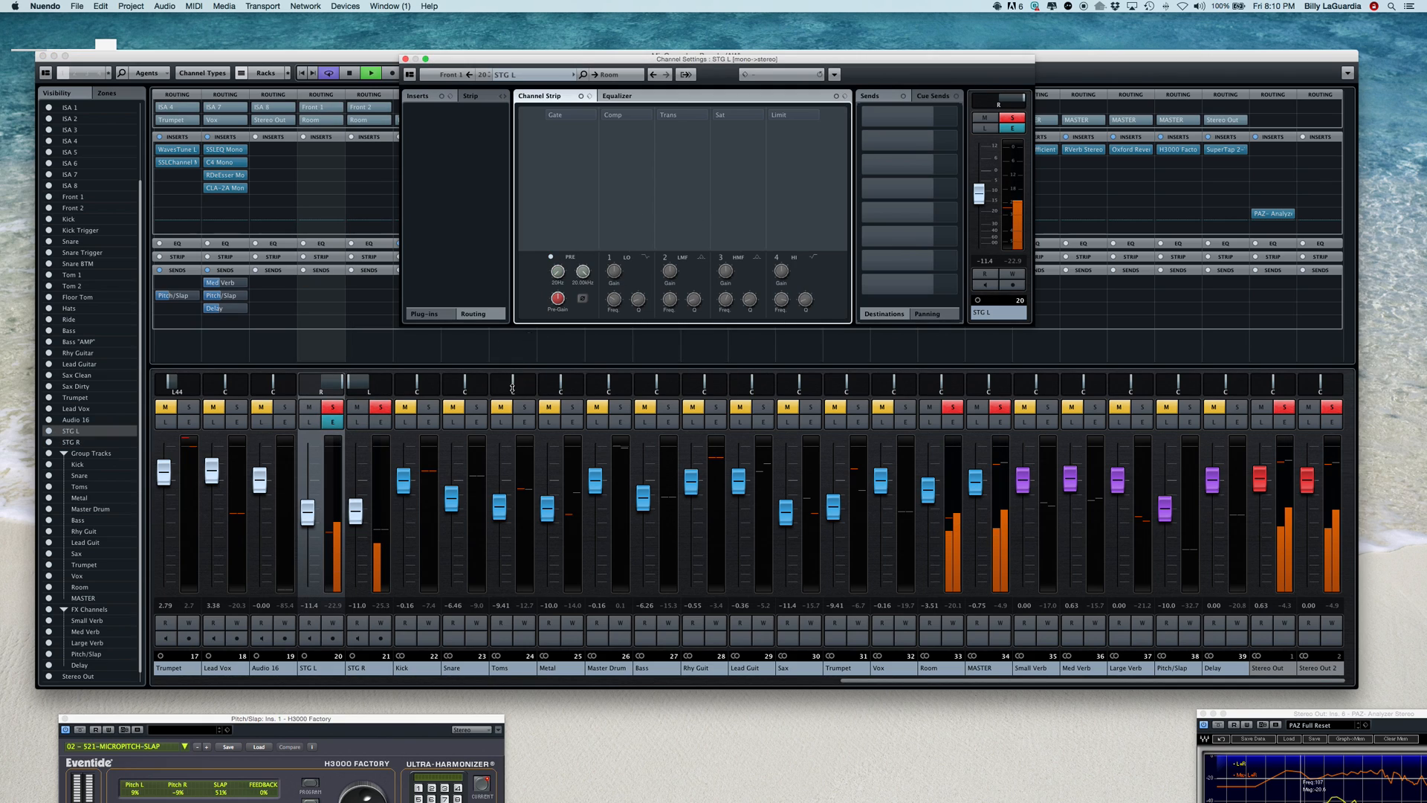
{"action": "left_click", "coordinate": [583, 300]}
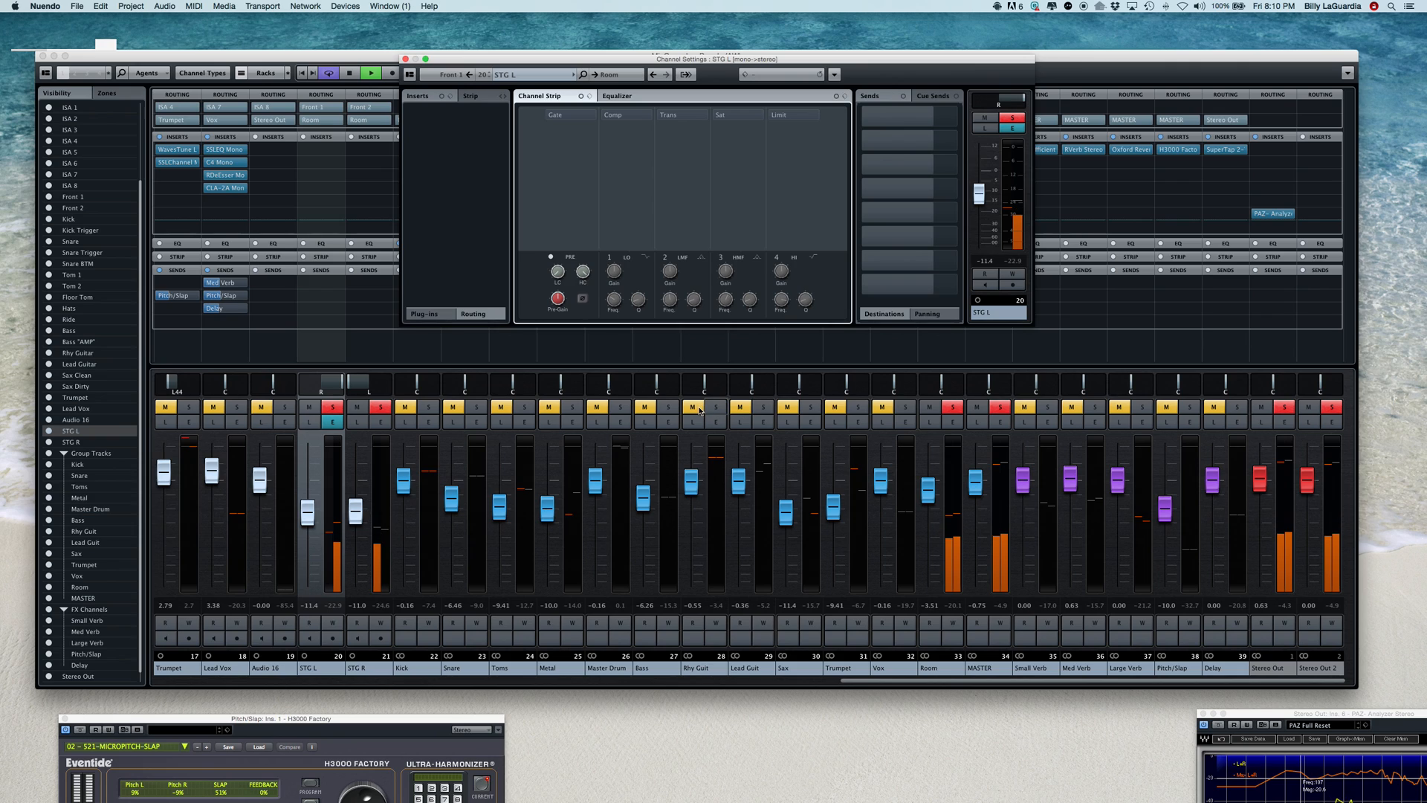
Solo the drum groups alongside Room, compare STG L's polarity inverted and normal, and close its channel settings
{"action": "left_click", "coordinate": [621, 408]}
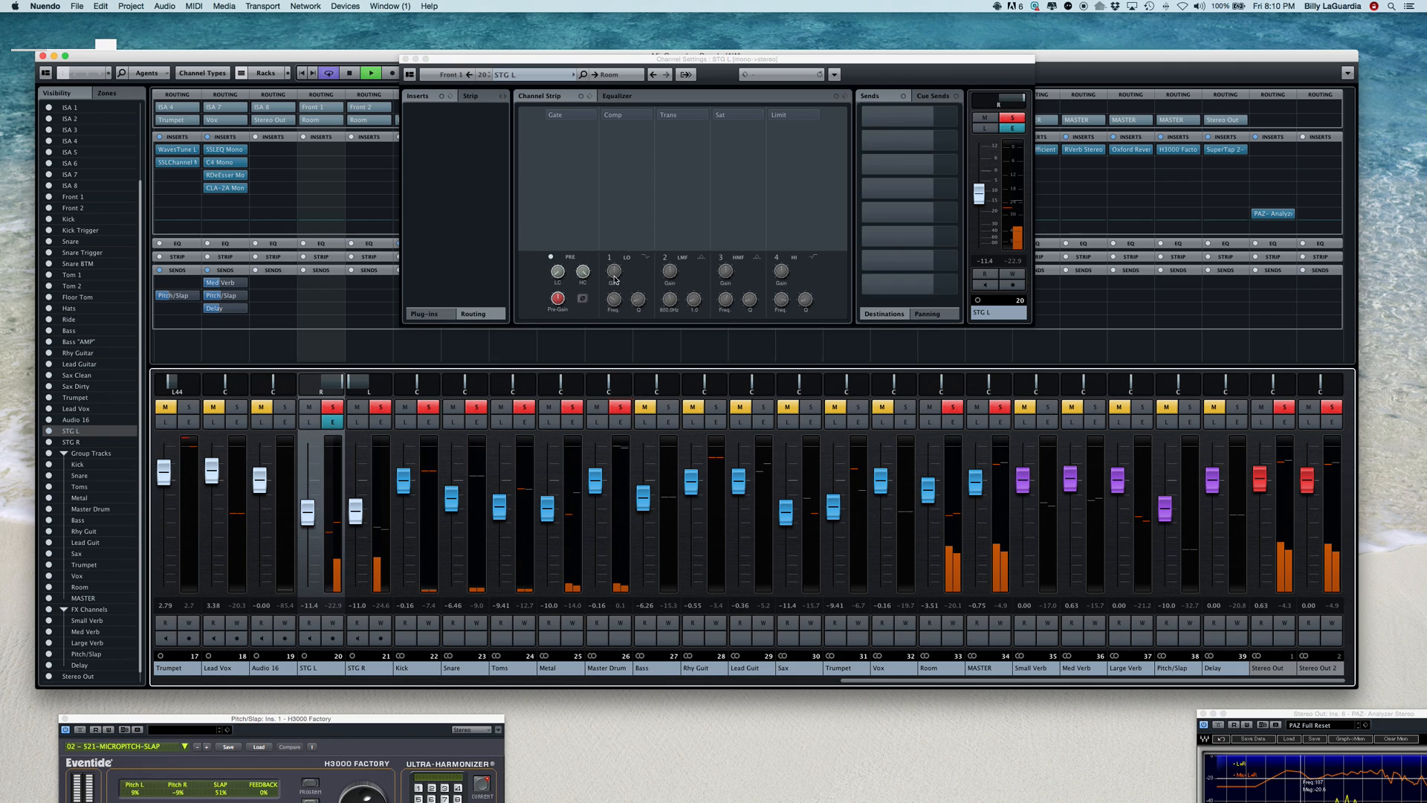
{"action": "left_click_drag", "start_coordinate": [568, 62], "coordinate": [542, 70]}
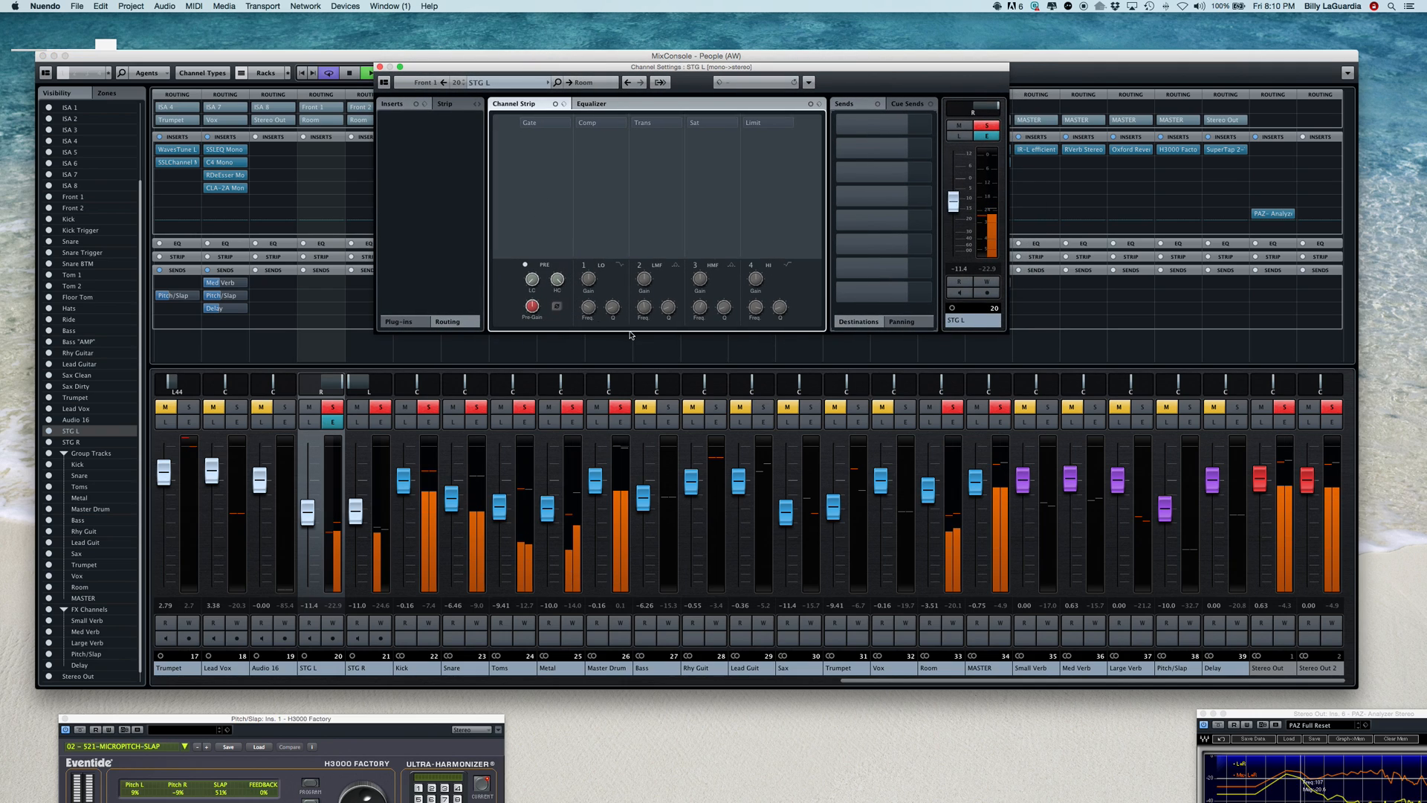
{"action": "left_click", "coordinate": [558, 307]}
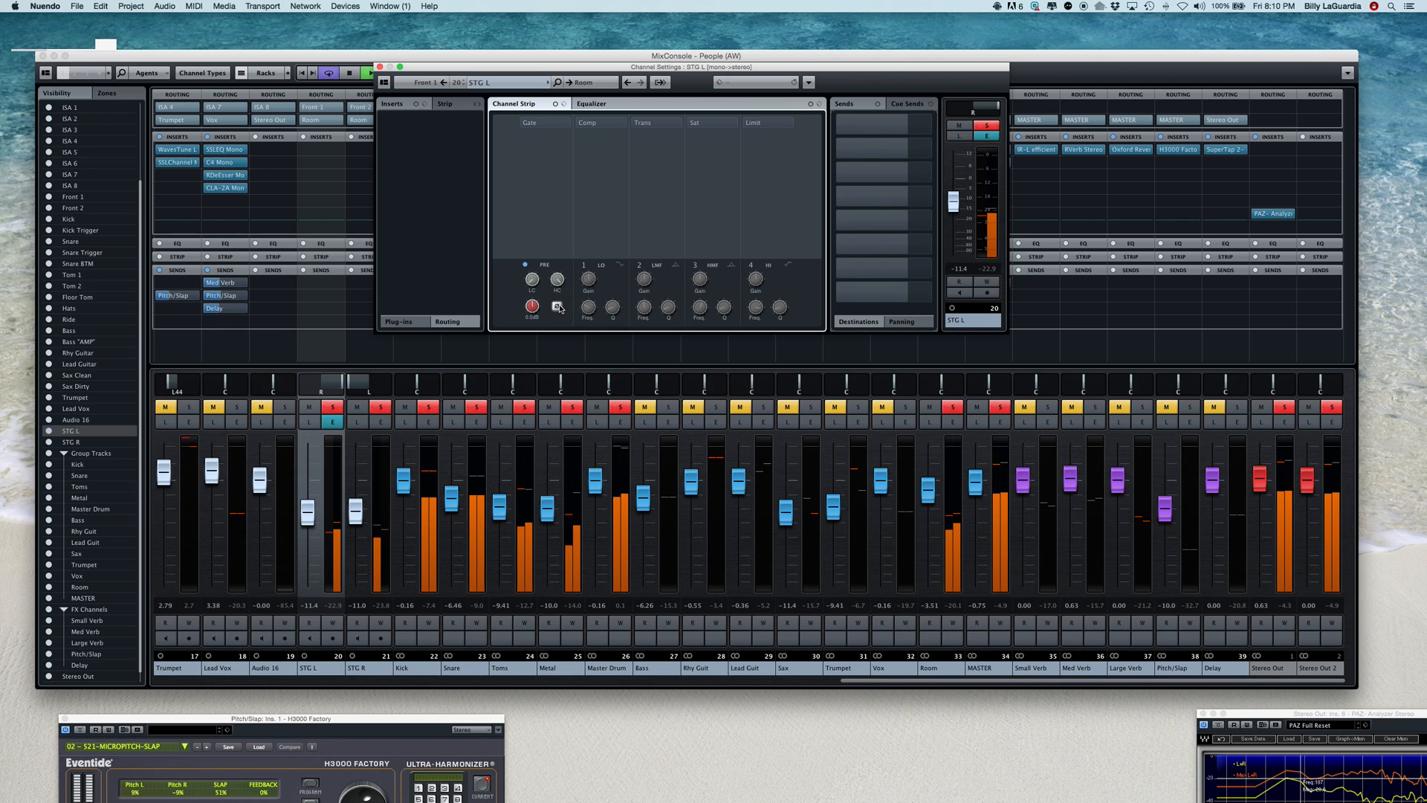
{"action": "left_click", "coordinate": [558, 306]}
{"action": "left_click", "coordinate": [381, 67]}
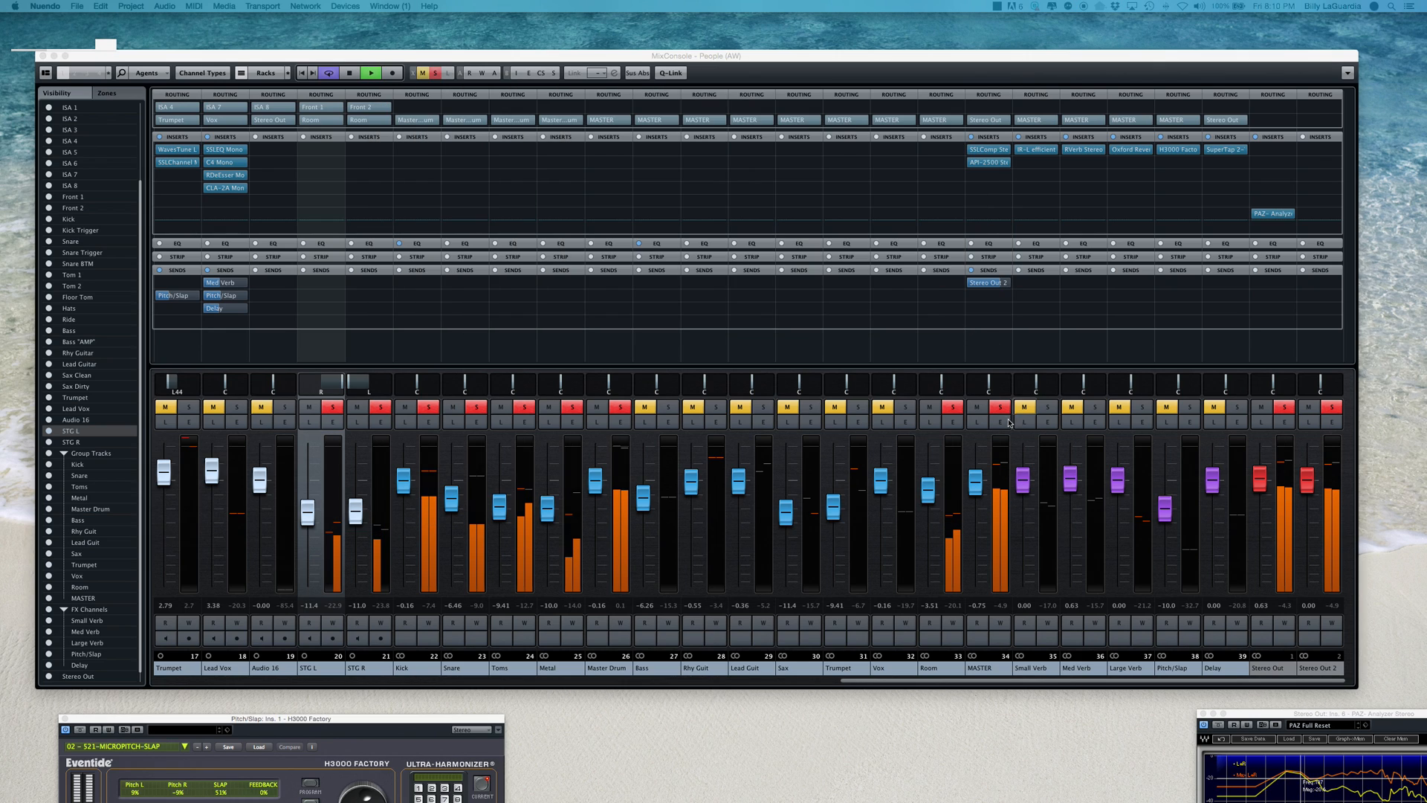
Open the Room group's channel settings and set its low-cut filter to 20 Hz and high-cut to 20 kHz
{"action": "left_click", "coordinate": [958, 426]}
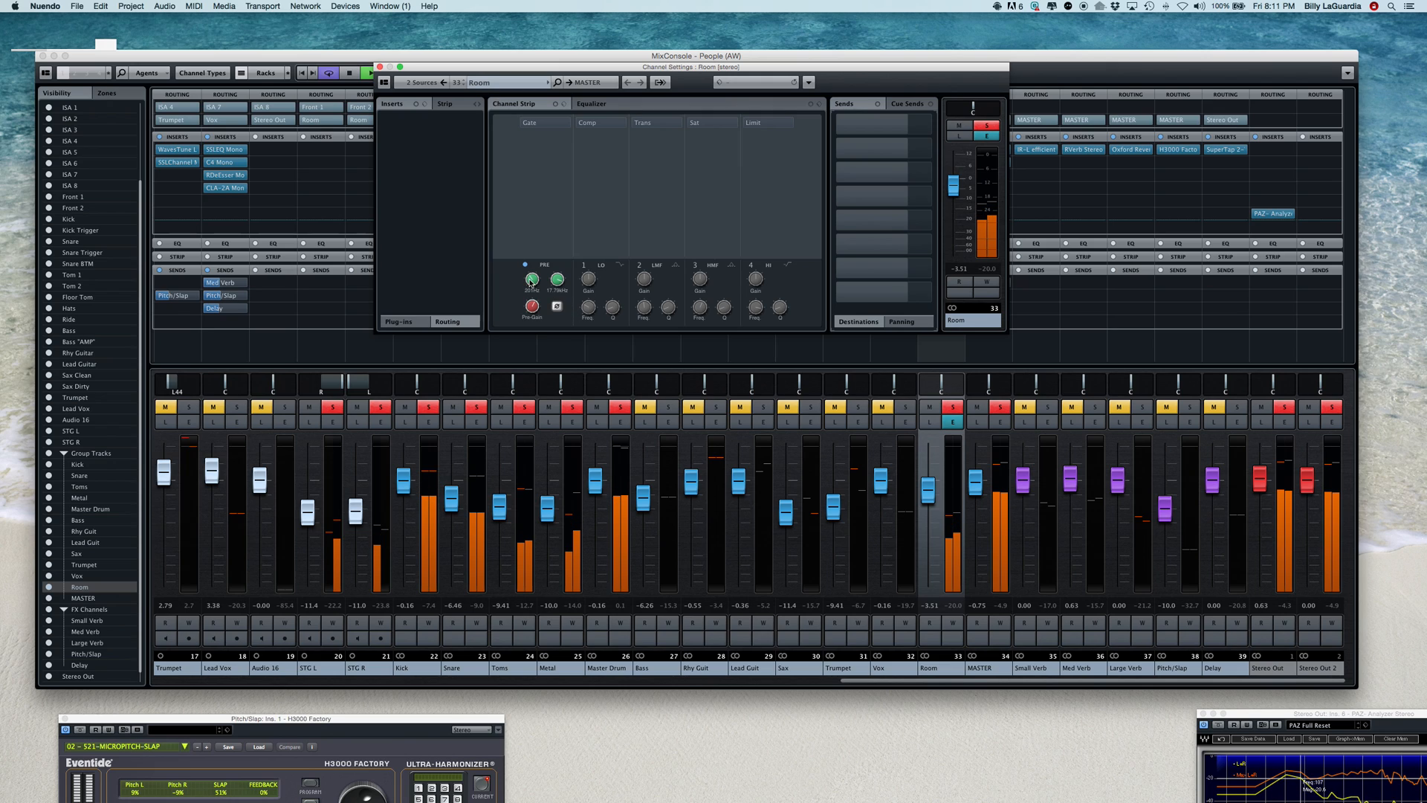
{"action": "left_click_drag", "start_coordinate": [530, 280], "coordinate": [499, 420]}
{"action": "left_click_drag", "start_coordinate": [556, 279], "coordinate": [565, 225]}
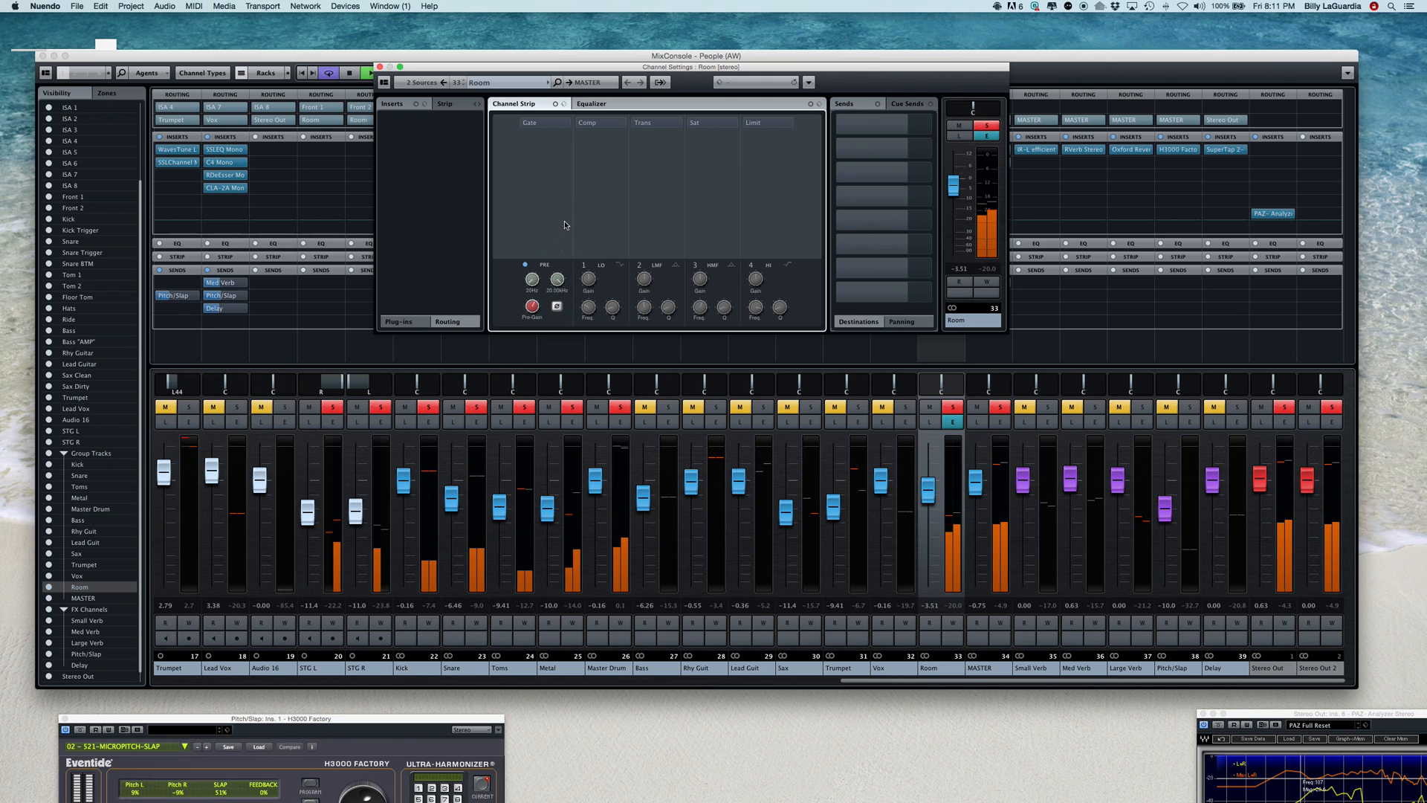
Compare the Room group's polarity inverted and normal, and engage its low-cut filter
{"action": "left_click", "coordinate": [557, 305]}
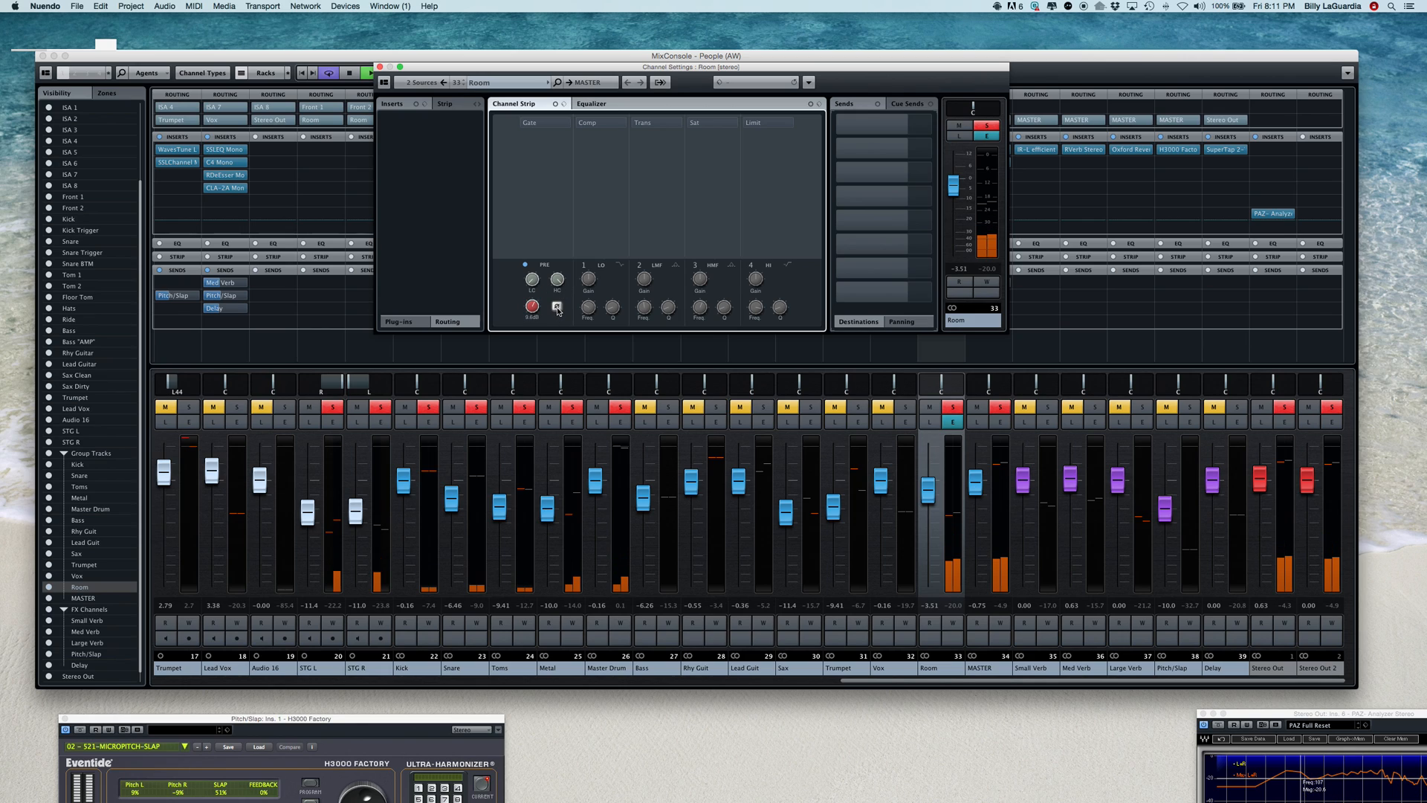
{"action": "left_click", "coordinate": [557, 306]}
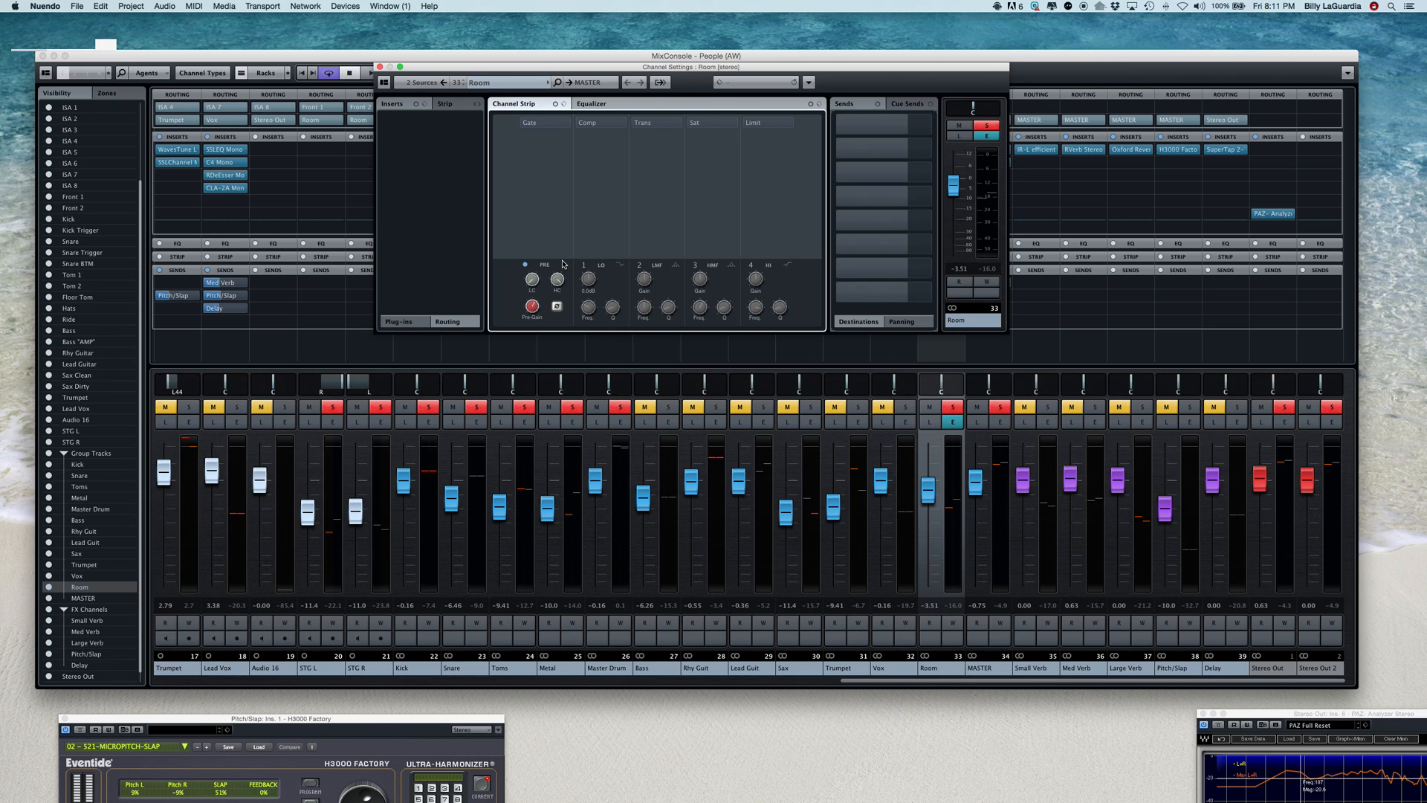
{"action": "left_click", "coordinate": [525, 266]}
{"action": "mouse_move", "coordinate": [526, 267]}
{"action": "left_mouse_down"}
{"action": "mouse_move", "coordinate": [524, 242]}
{"action": "mouse_move", "coordinate": [554, 292]}
{"action": "mouse_move", "coordinate": [550, 266]}
{"action": "mouse_move", "coordinate": [530, 282]}
{"action": "left_mouse_up"}
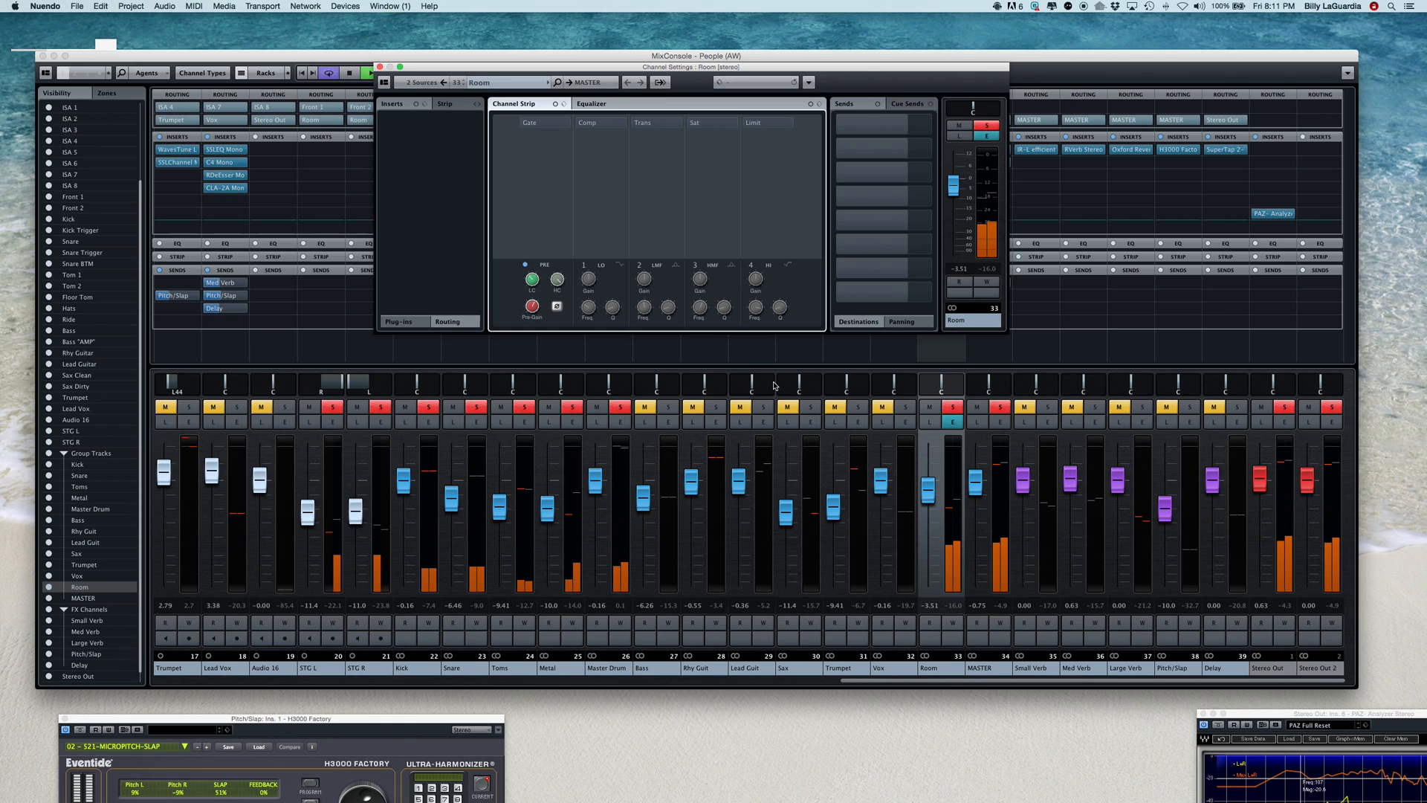
Unsolo the Room group, close its channel settings and clear all remaining solos in the mixer
{"action": "left_click", "coordinate": [954, 411]}
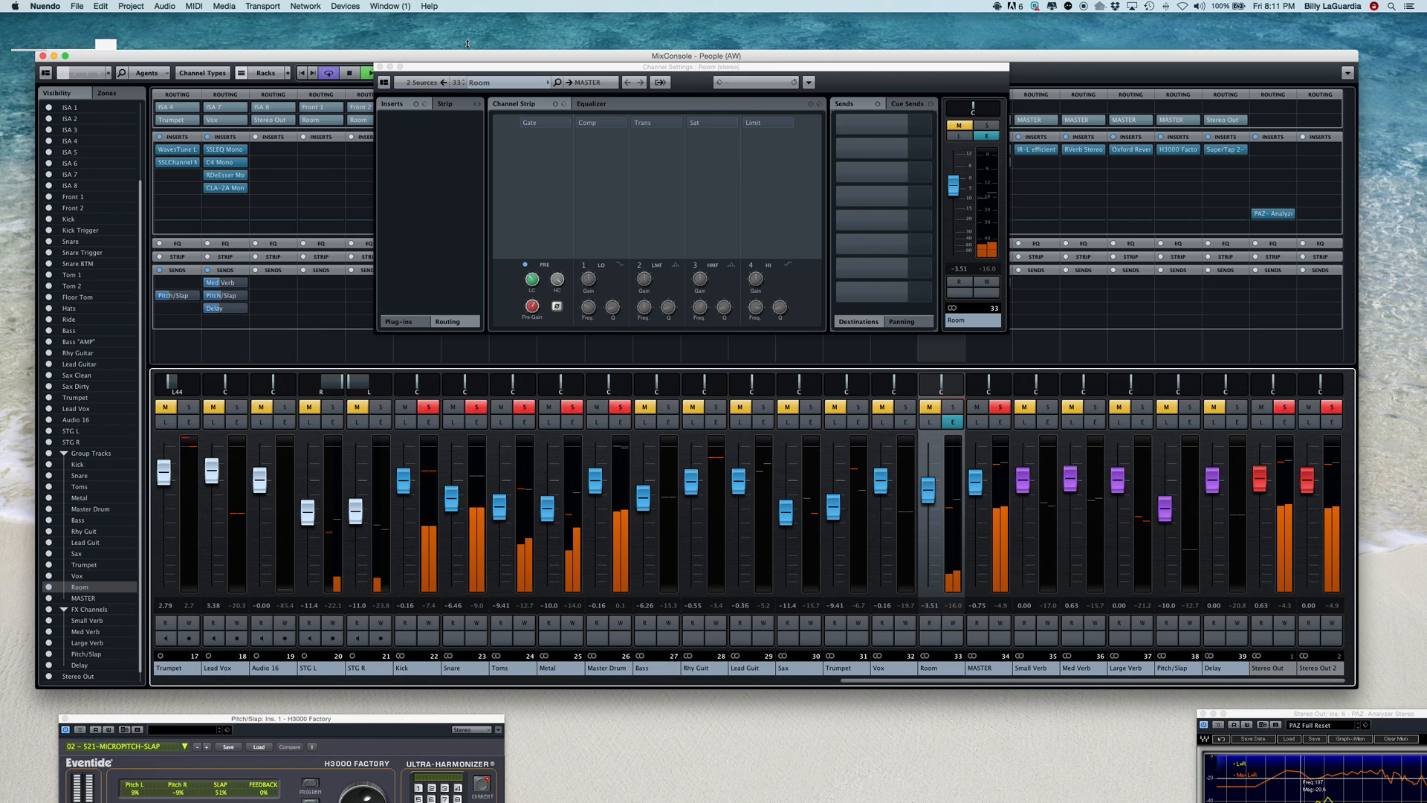
{"action": "left_click", "coordinate": [379, 67]}
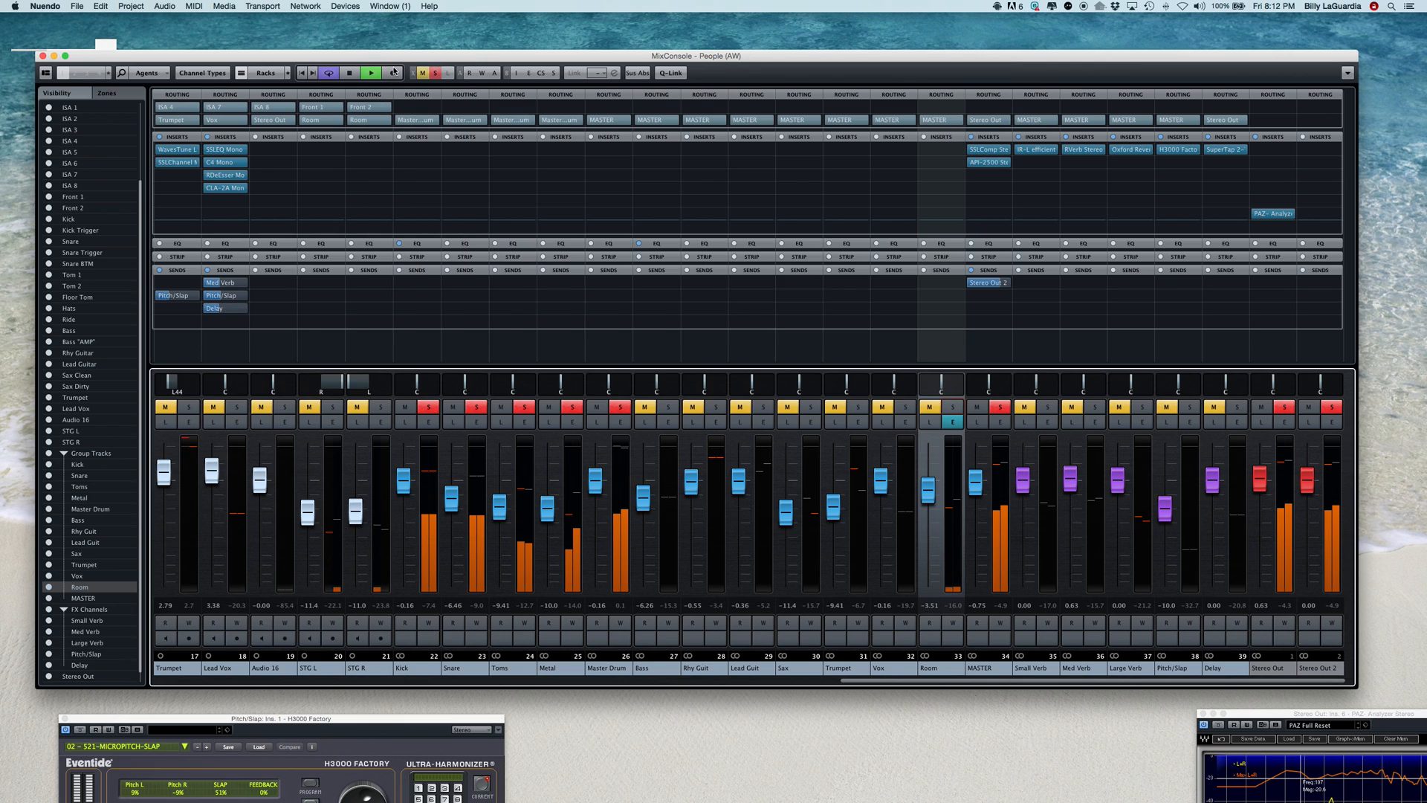
{"action": "left_click", "coordinate": [435, 74]}
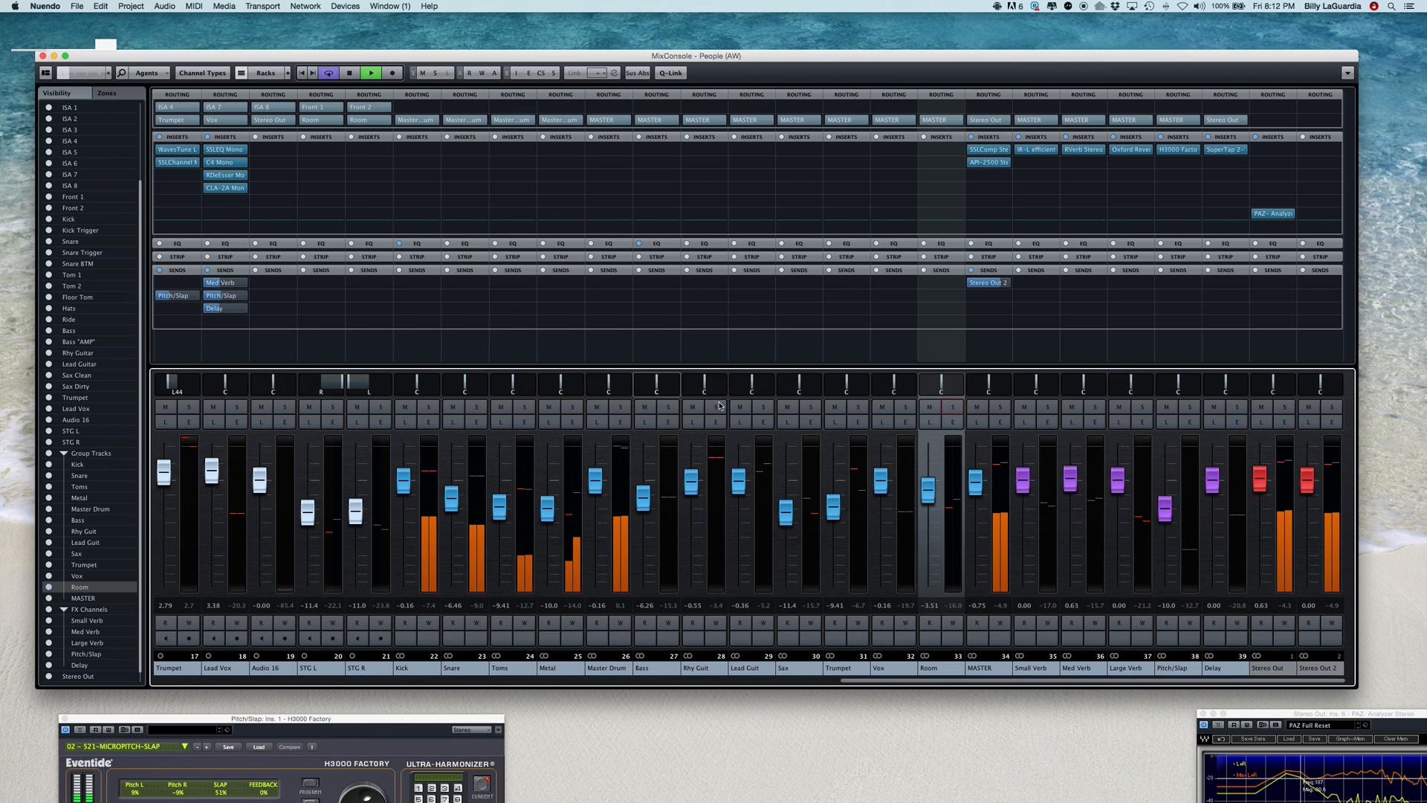
Lower the Room group's fader to -7.64 dB and move the PAZ Analyzer clear of the mixer's faders
{"action": "left_click", "coordinate": [932, 503]}
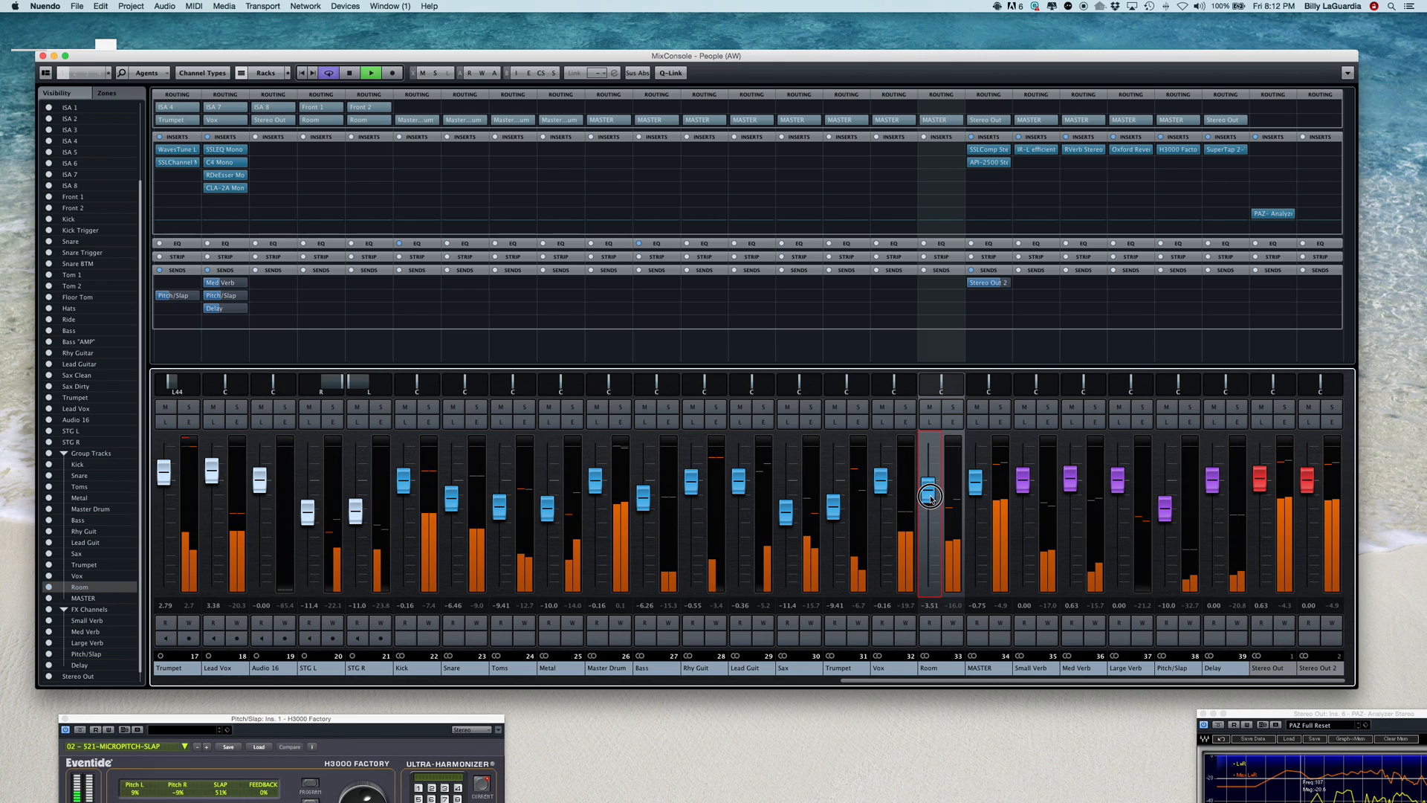
{"action": "left_click_drag", "start_coordinate": [930, 502], "coordinate": [931, 505]}
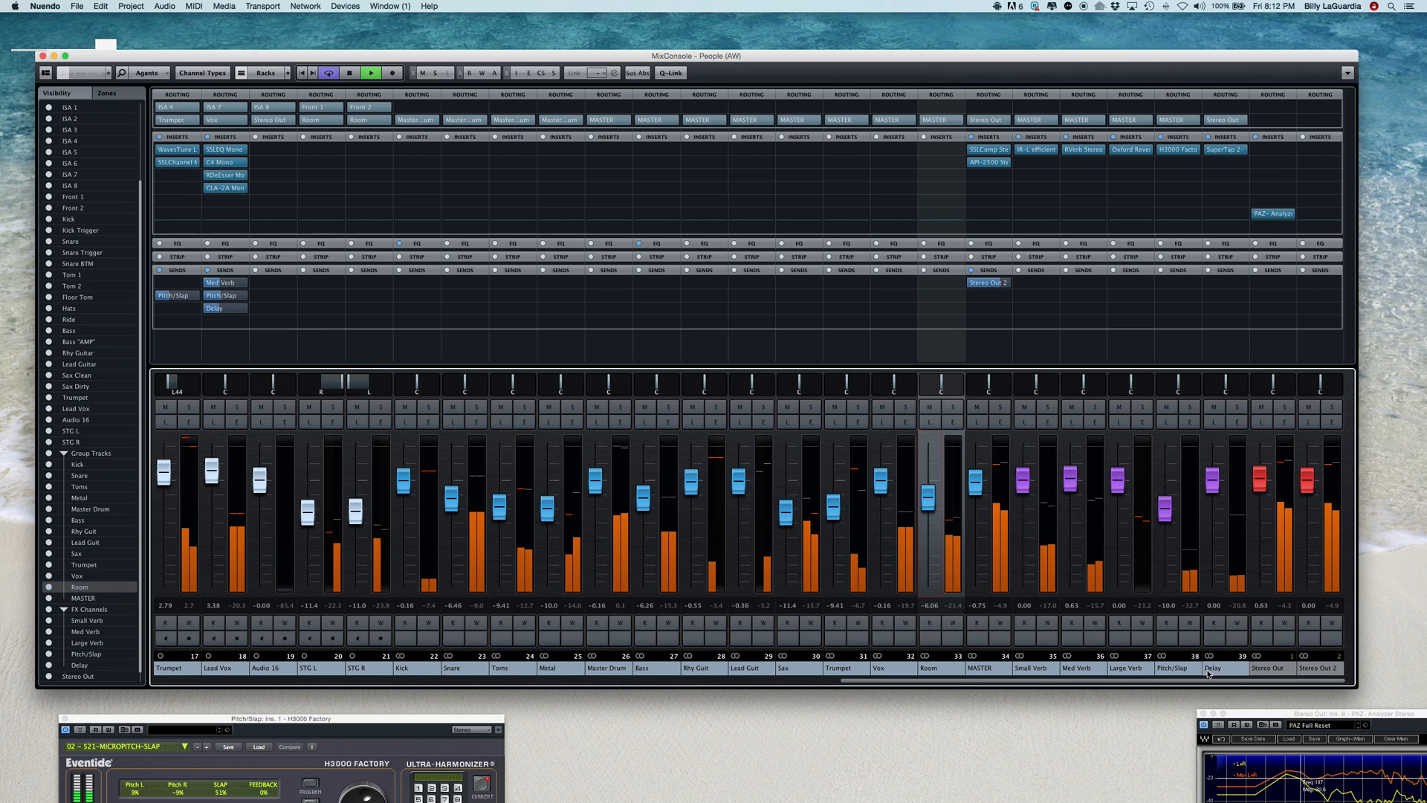
{"action": "left_click_drag", "start_coordinate": [1263, 714], "coordinate": [1126, 458]}
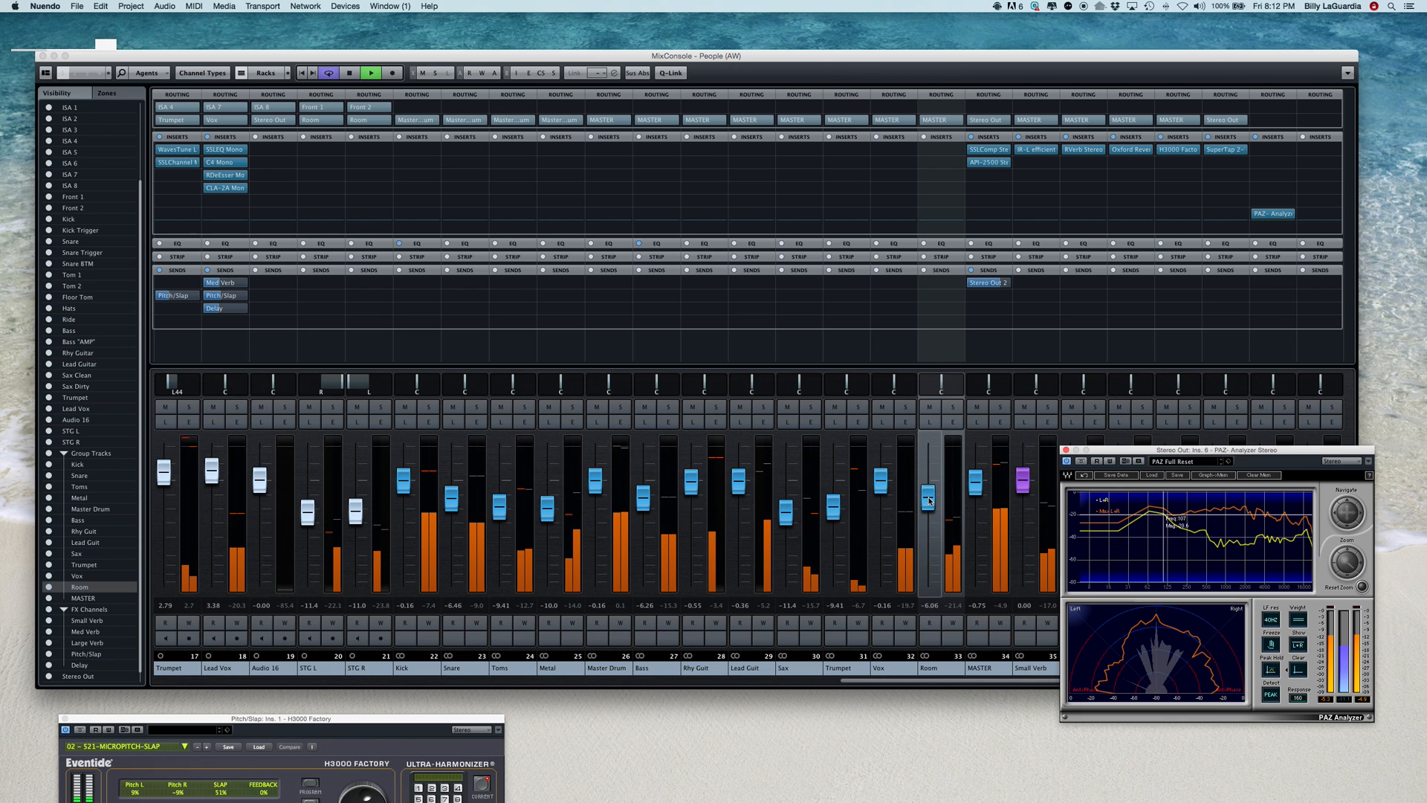
{"action": "left_click_drag", "start_coordinate": [929, 501], "coordinate": [929, 506]}
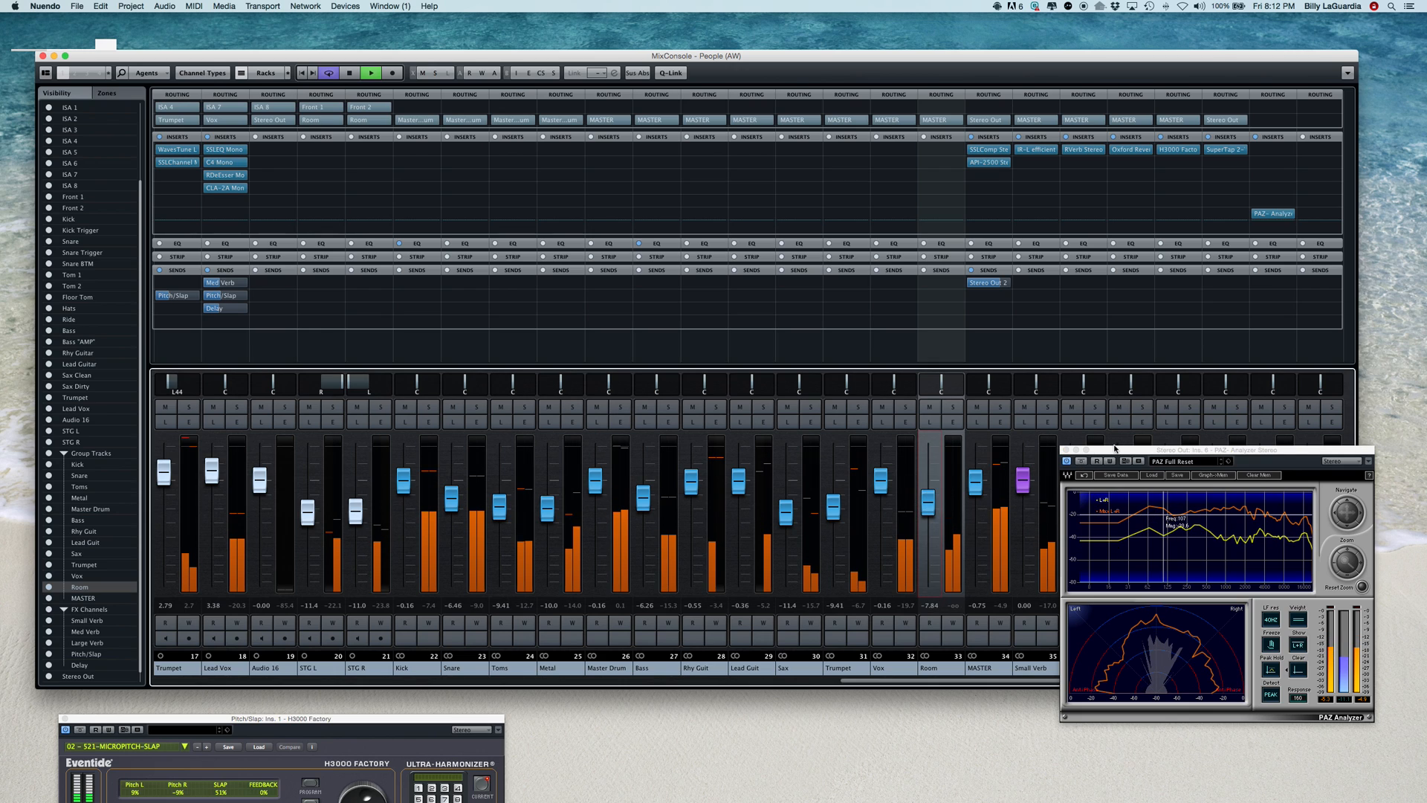
{"action": "left_click_drag", "start_coordinate": [1115, 449], "coordinate": [1154, 4]}
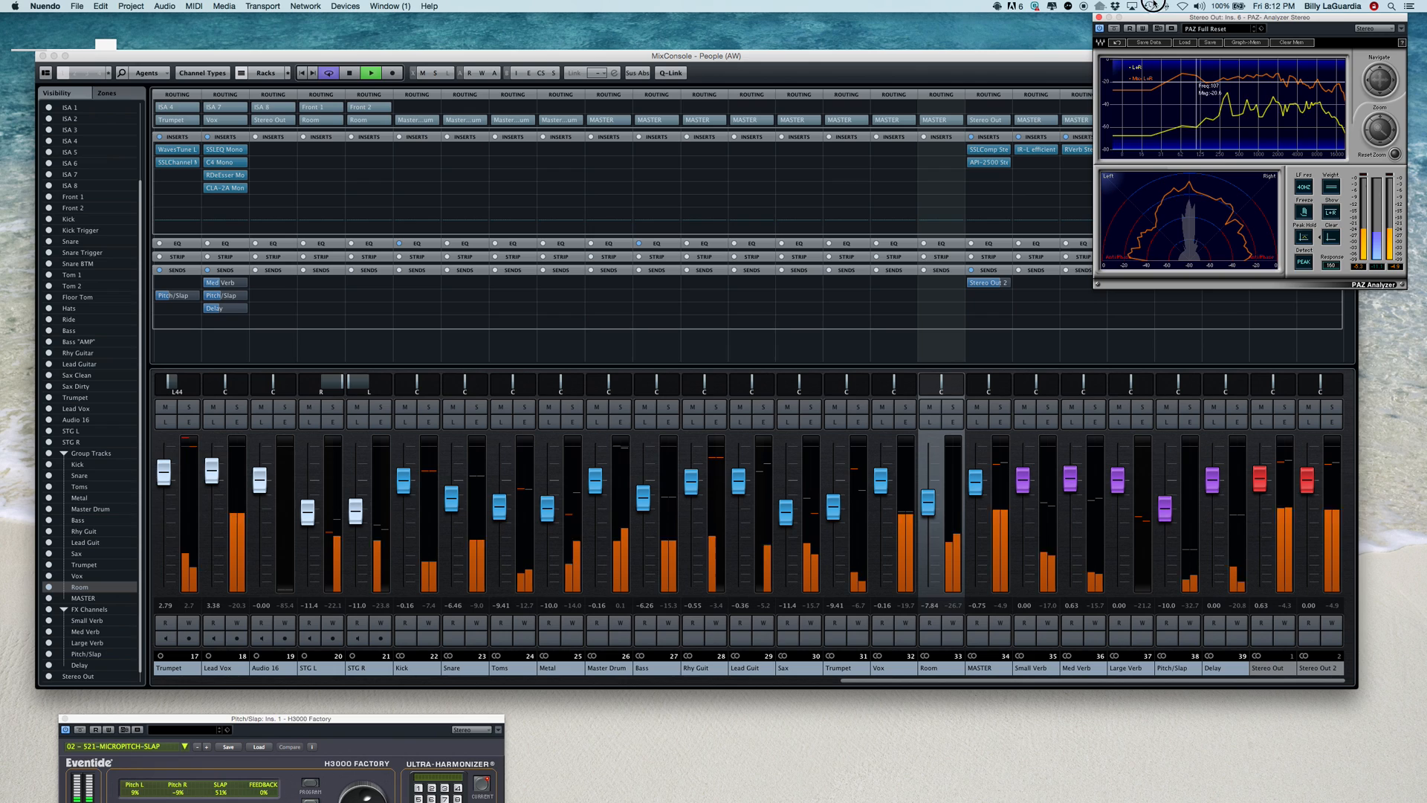
Set the Lead Vox channel's Delay send level to -20.1 dB
{"action": "left_click", "coordinate": [214, 311]}
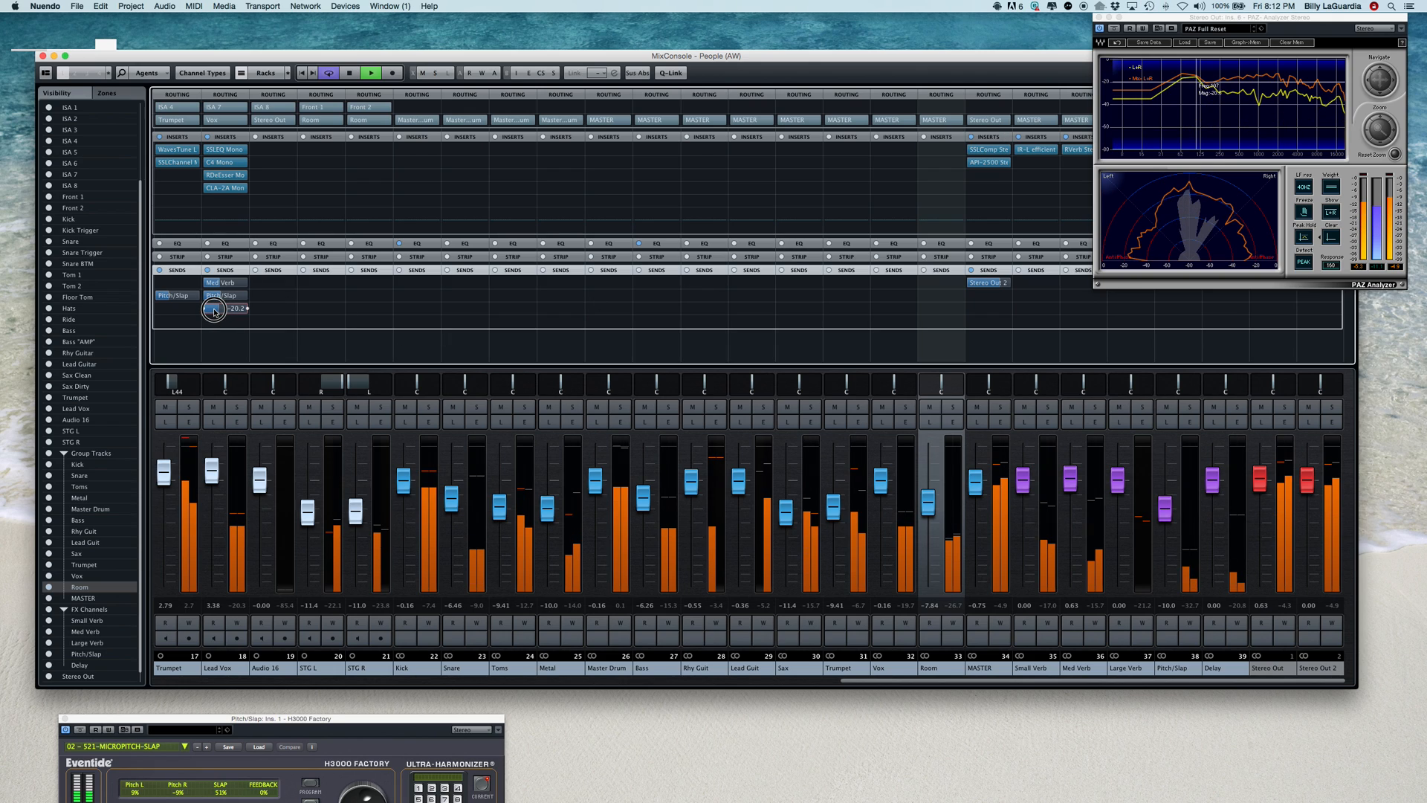
{"action": "left_click_drag", "start_coordinate": [214, 309], "coordinate": [214, 309]}
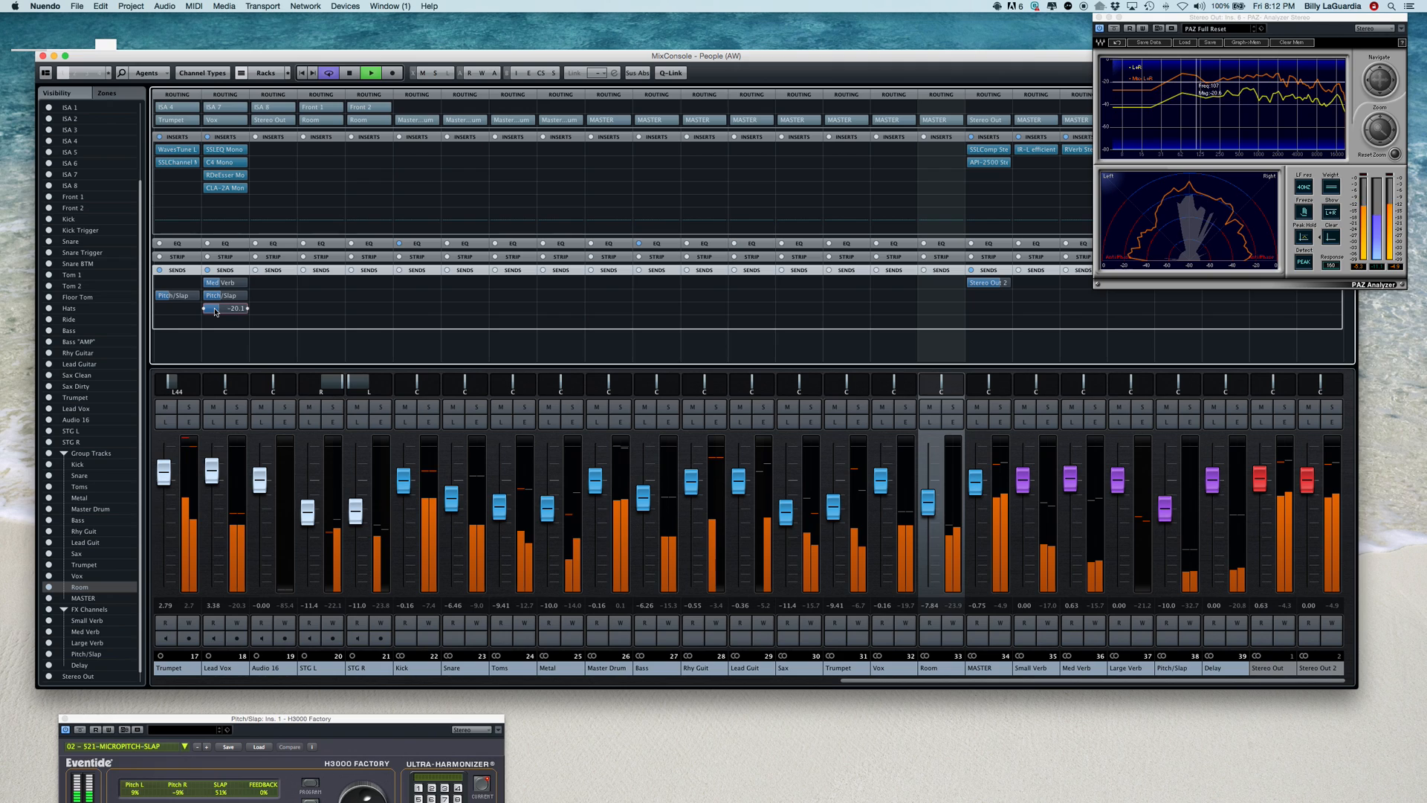
Lower the Bass group's fader to -8.03 dB and the Delay effect channel's fader to -4.88 dB
{"action": "left_click", "coordinate": [646, 505]}
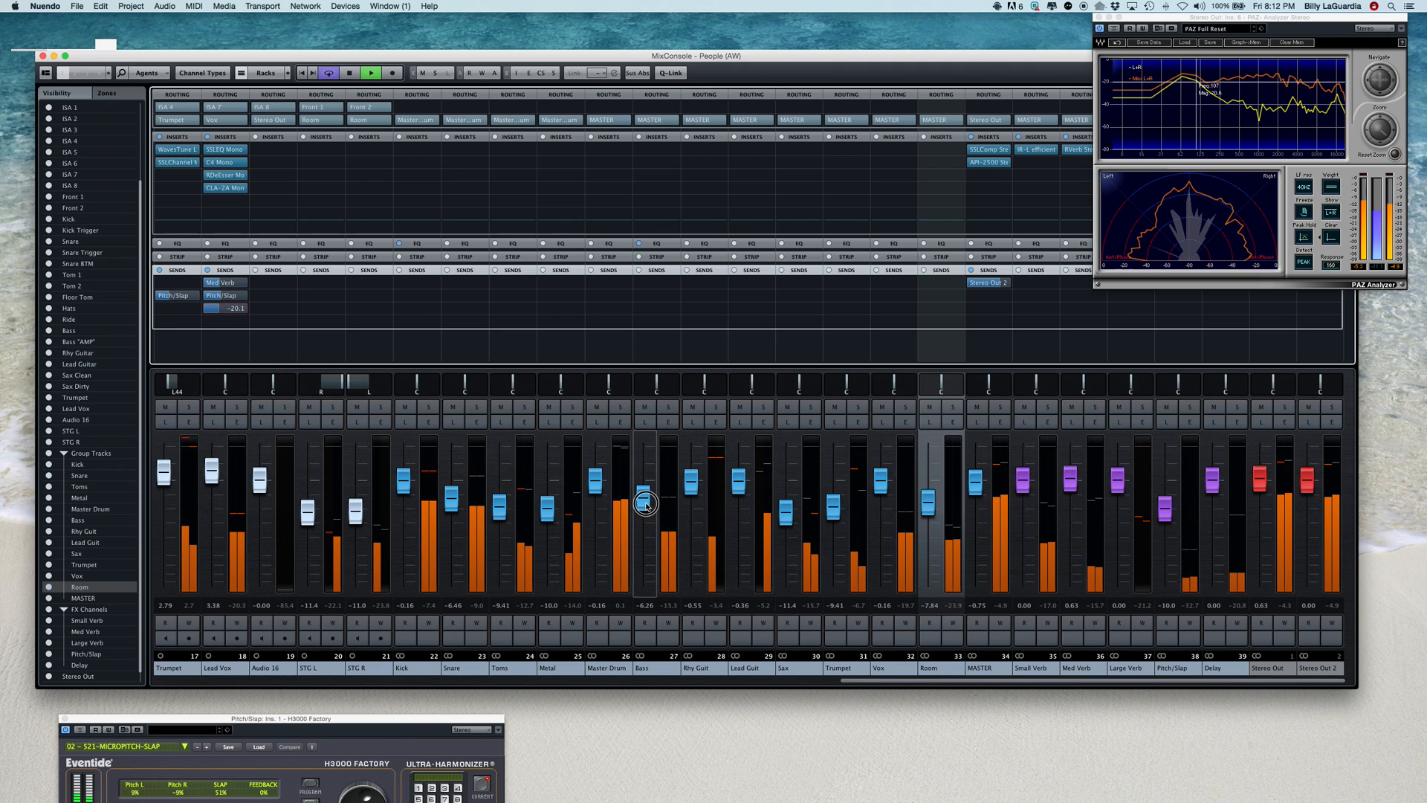
{"action": "left_click_drag", "start_coordinate": [646, 506], "coordinate": [648, 511]}
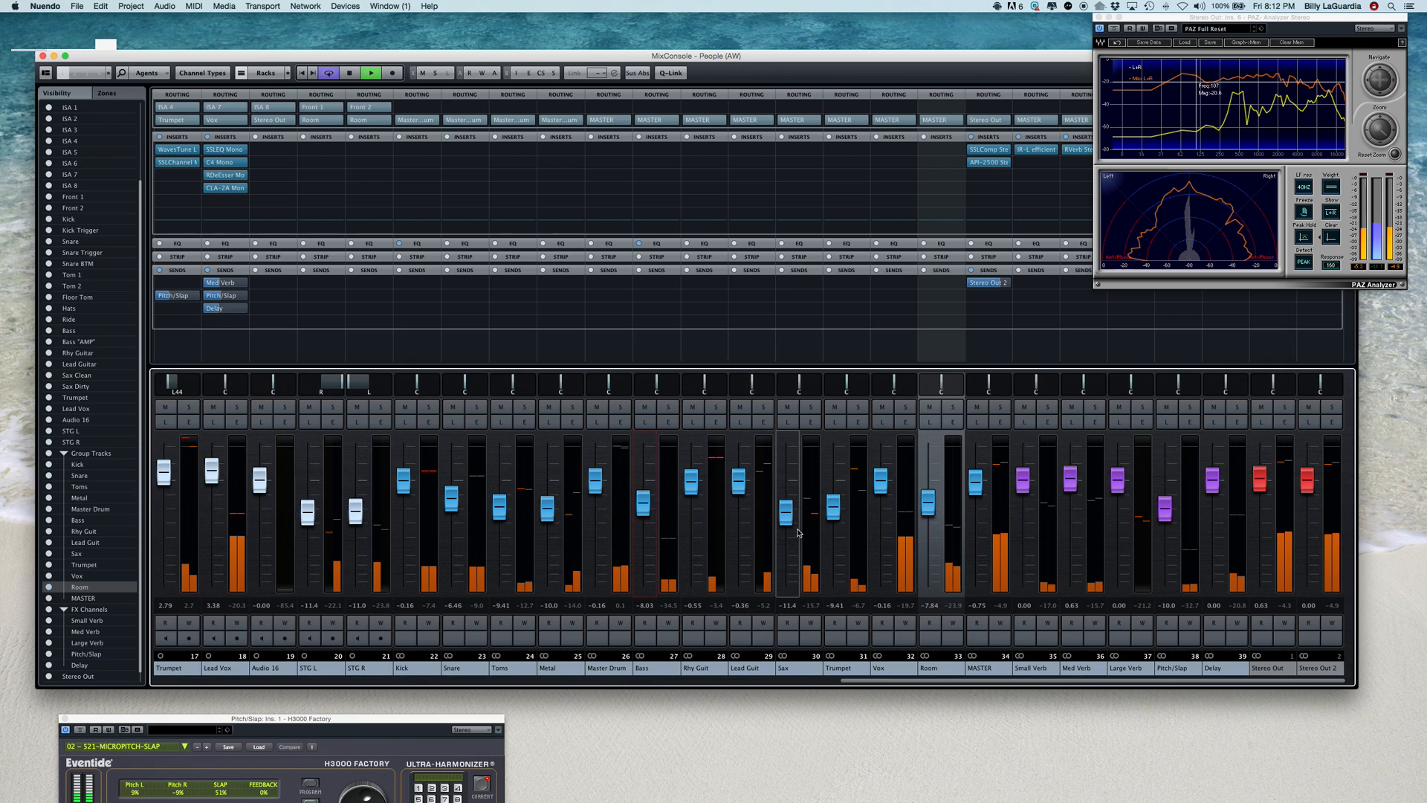
{"action": "left_click", "coordinate": [1210, 490]}
{"action": "left_click_drag", "start_coordinate": [1210, 490], "coordinate": [1215, 503]}
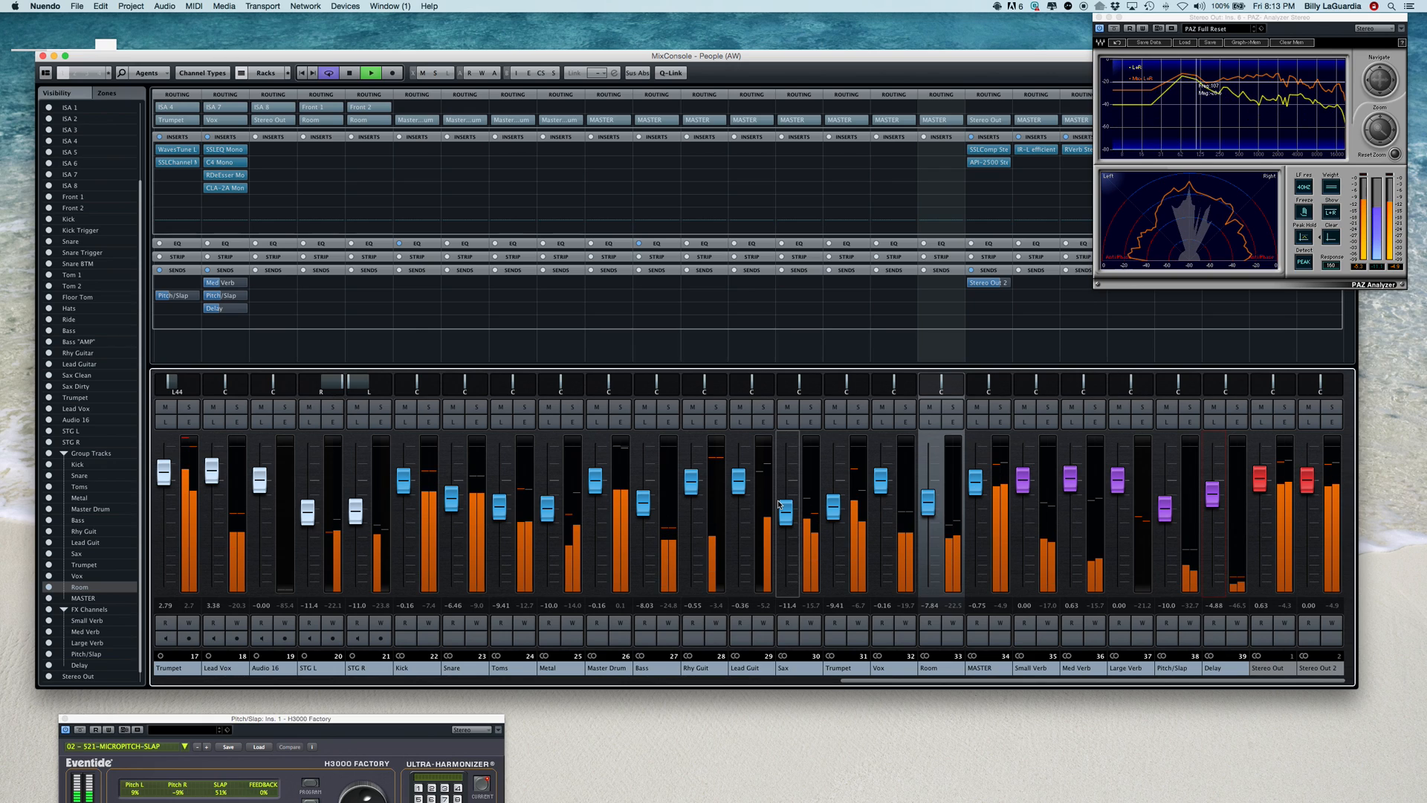
Open the SSLComp and API-2500 compressors on the MASTER group to watch their gain reduction during playback
{"action": "left_click", "coordinate": [980, 151]}
{"action": "left_click", "coordinate": [980, 151]}
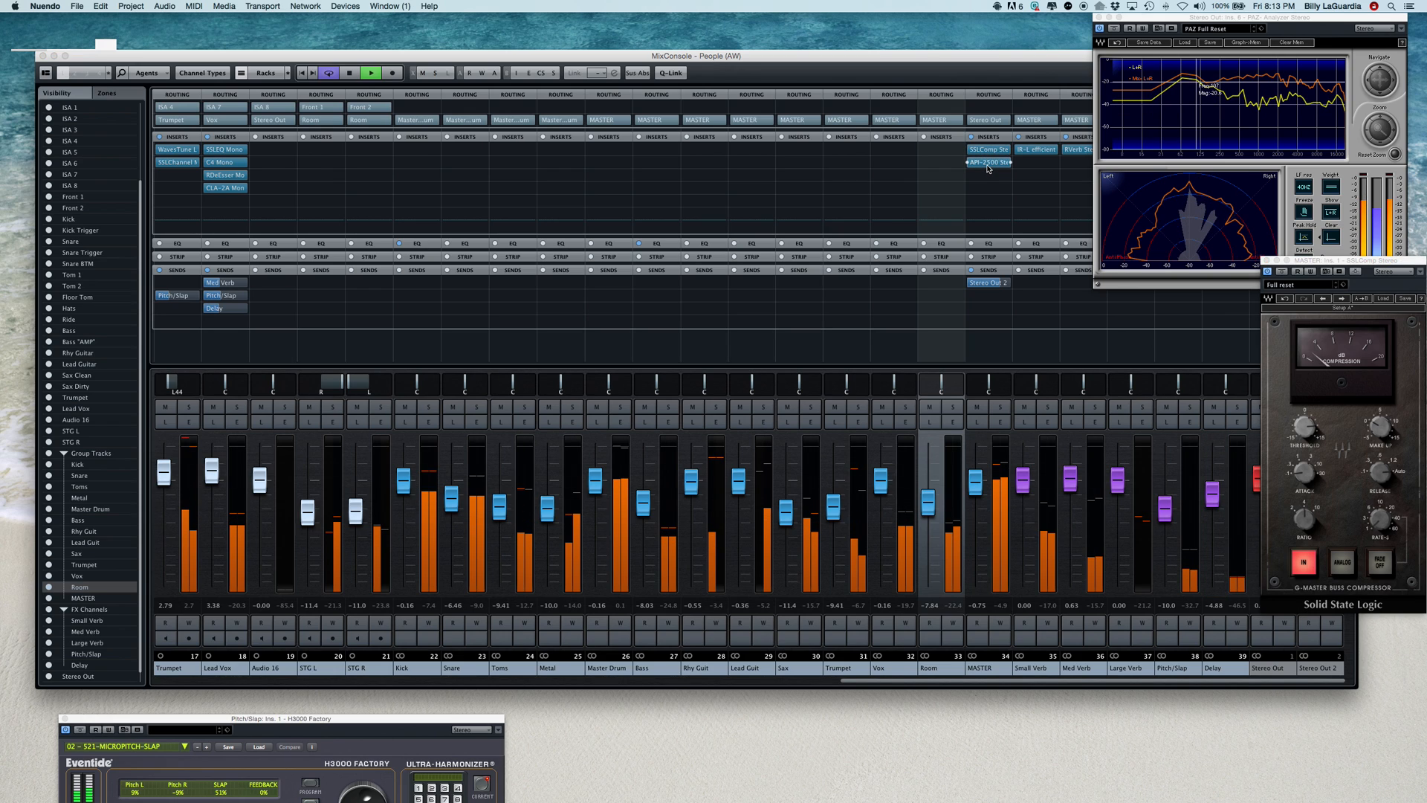
{"action": "left_click", "coordinate": [988, 163]}
{"action": "left_click", "coordinate": [988, 163]}
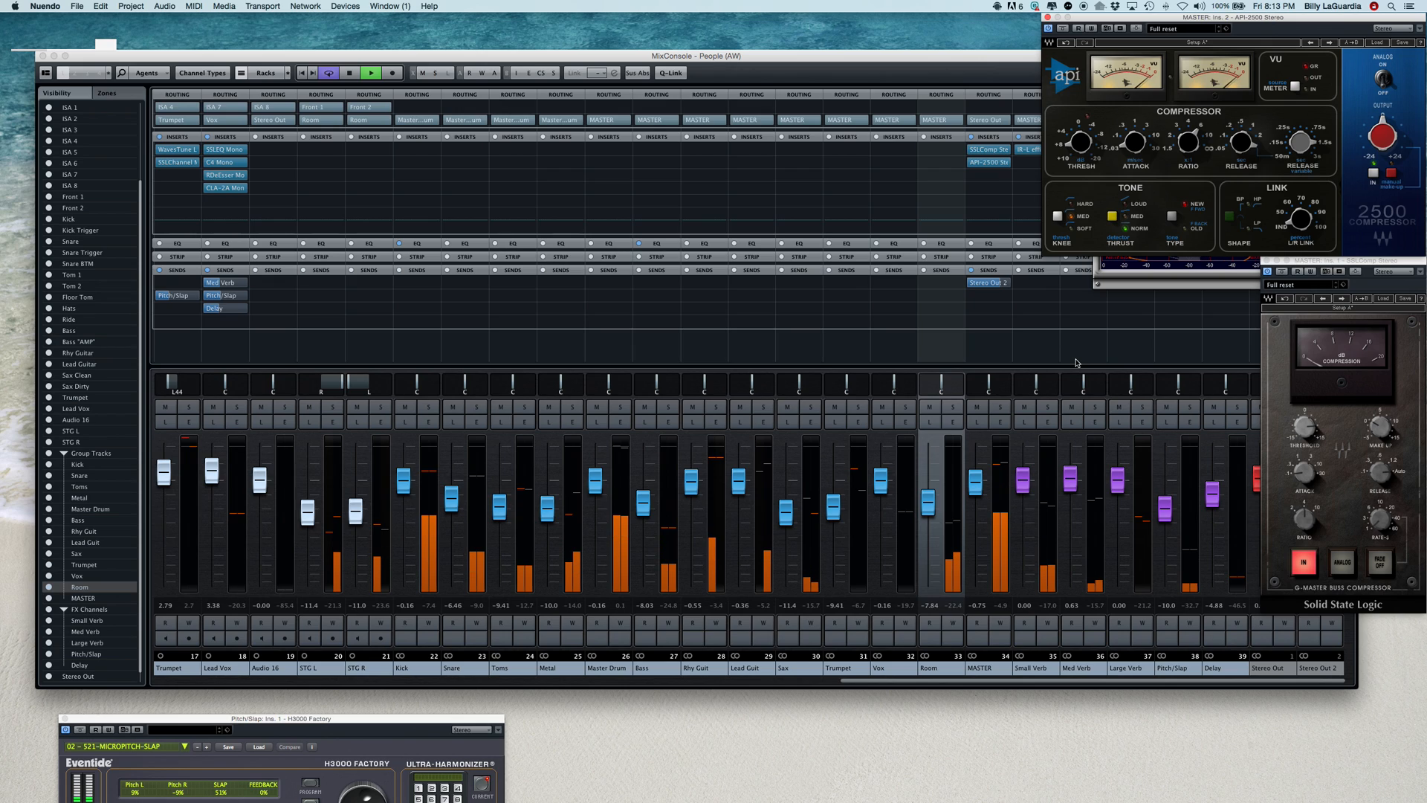
Stop playback and save the project
{"action": "key", "text": "space"}
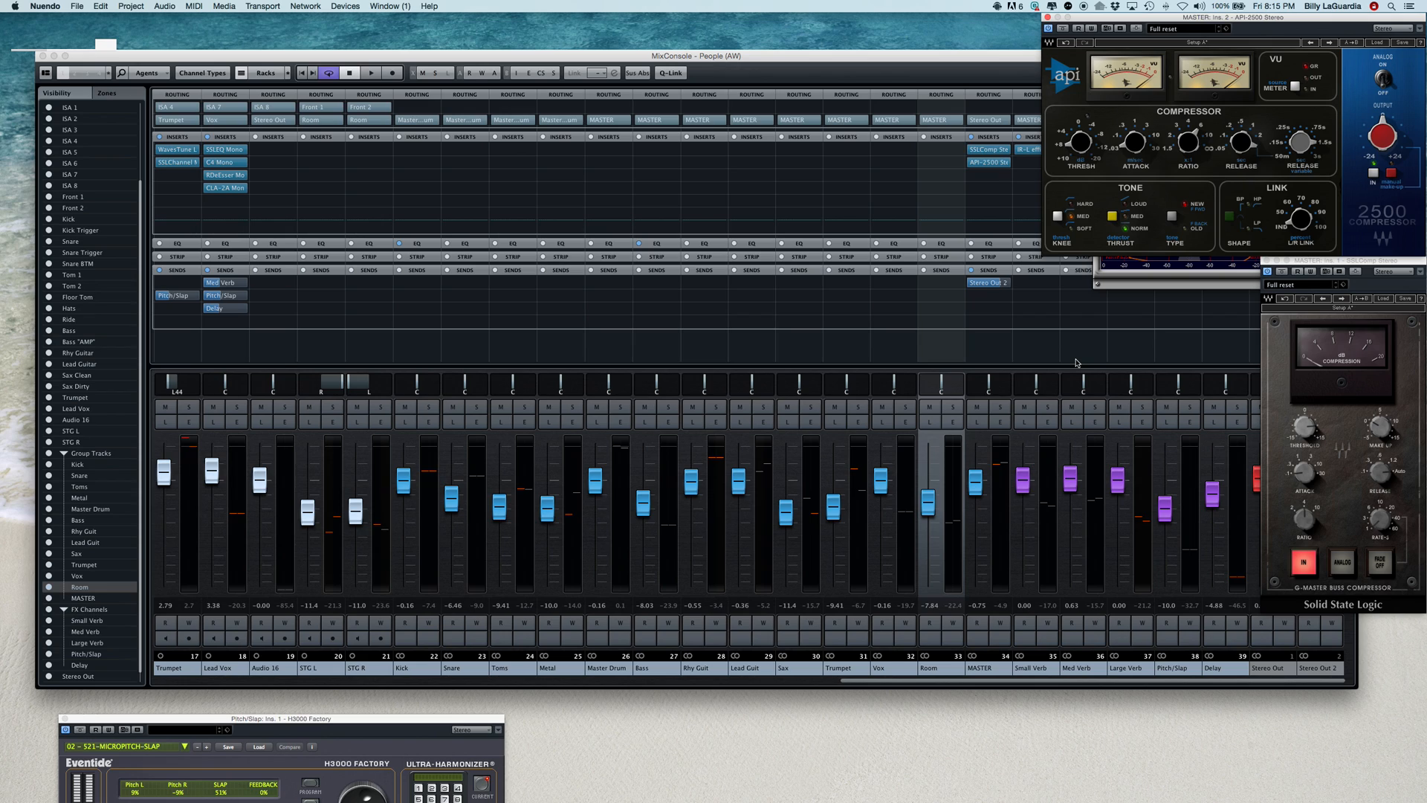
{"action": "key", "text": "super+s"}
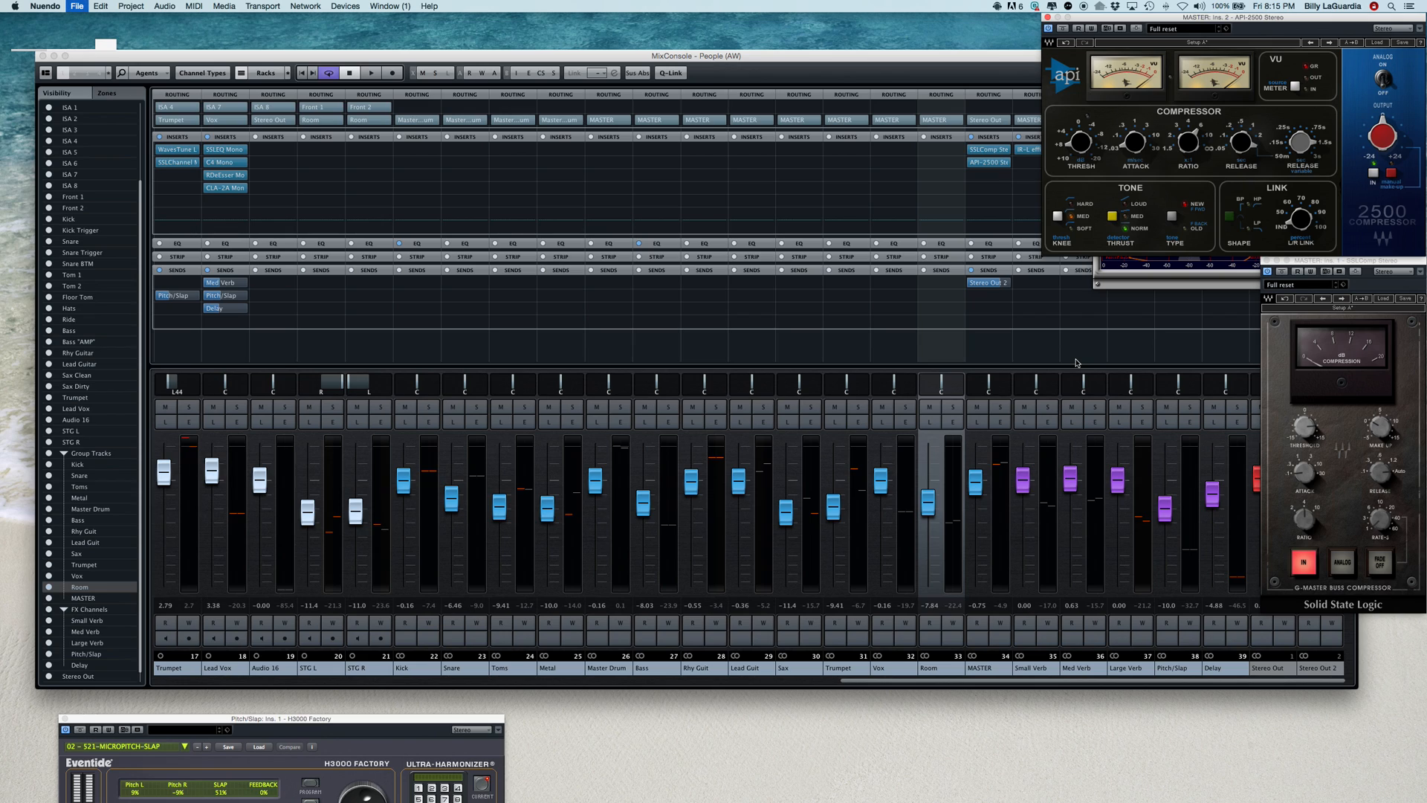